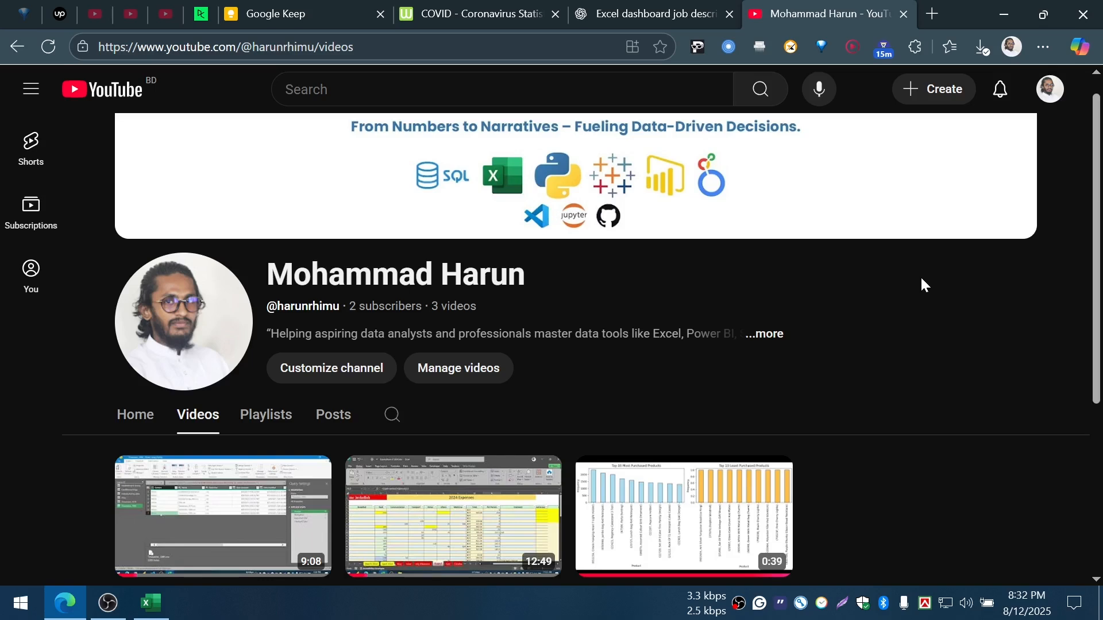
Switch to the Worldometer coronavirus page and examine the country table from its first rows down to the numbered last row
key(alt+Tab)
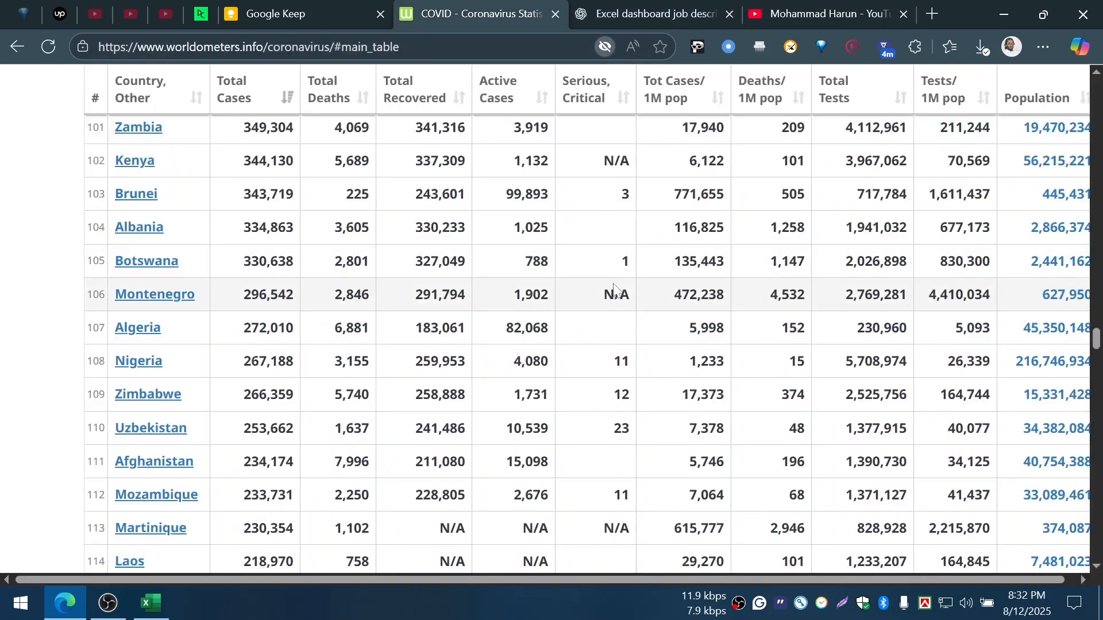
click(258, 47)
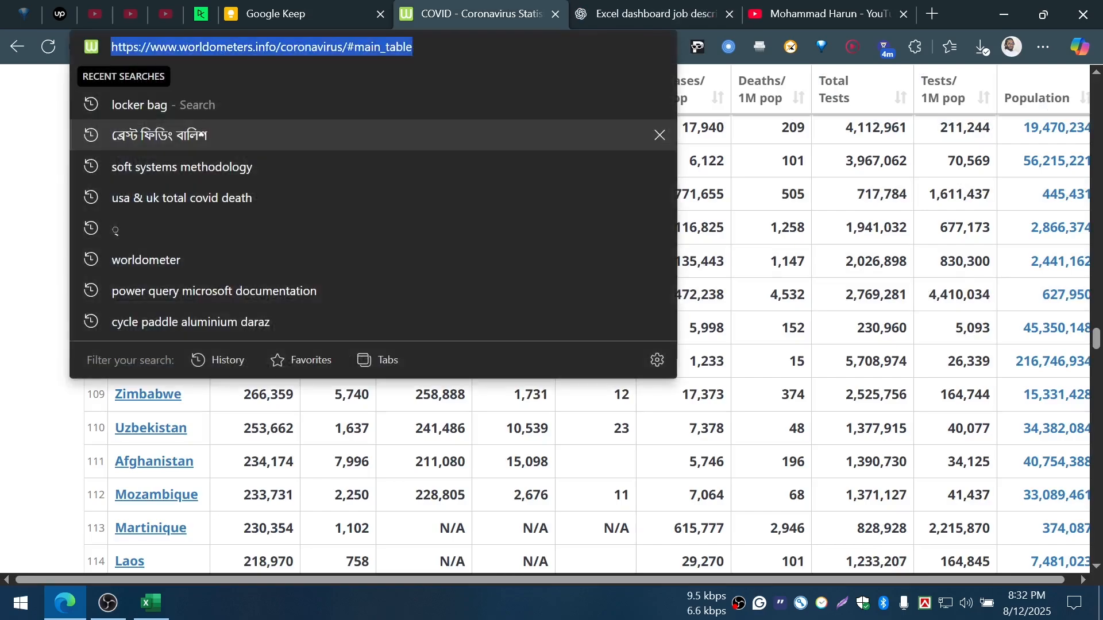
drag(416, 47, 90, 50)
click(8, 127)
scroll(230, 235, up, 6)
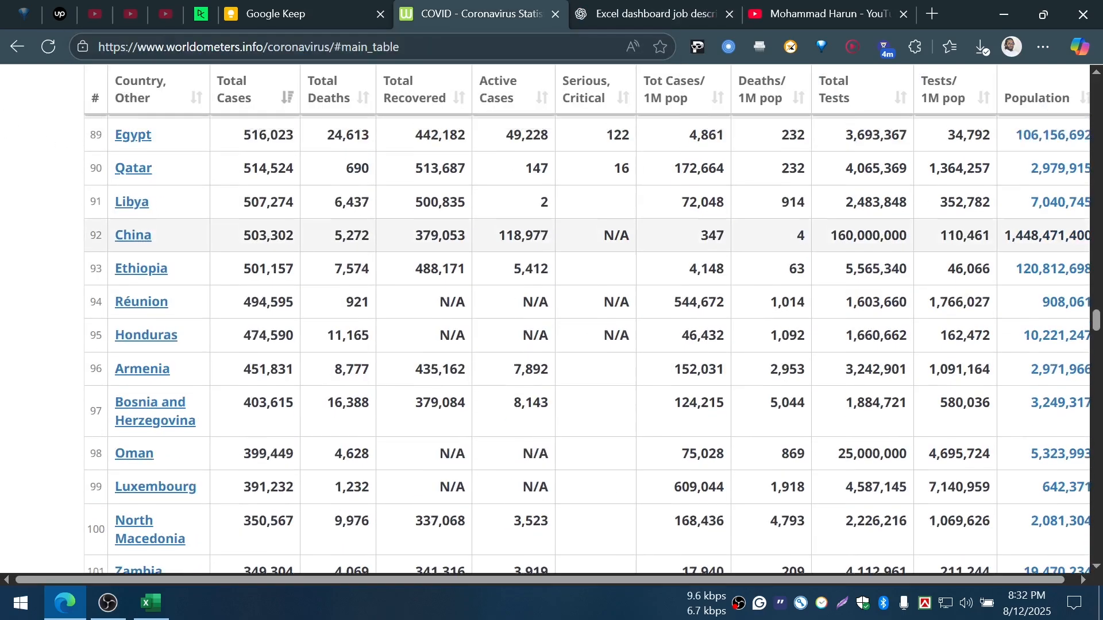
scroll(587, 345, up, 20)
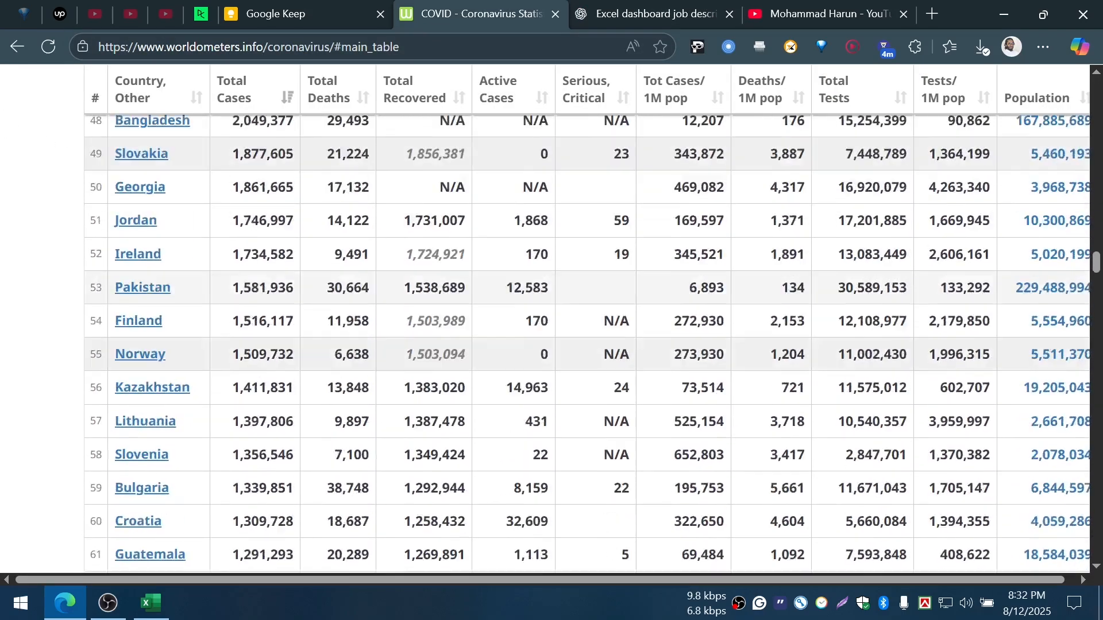
scroll(614, 268, up, 20)
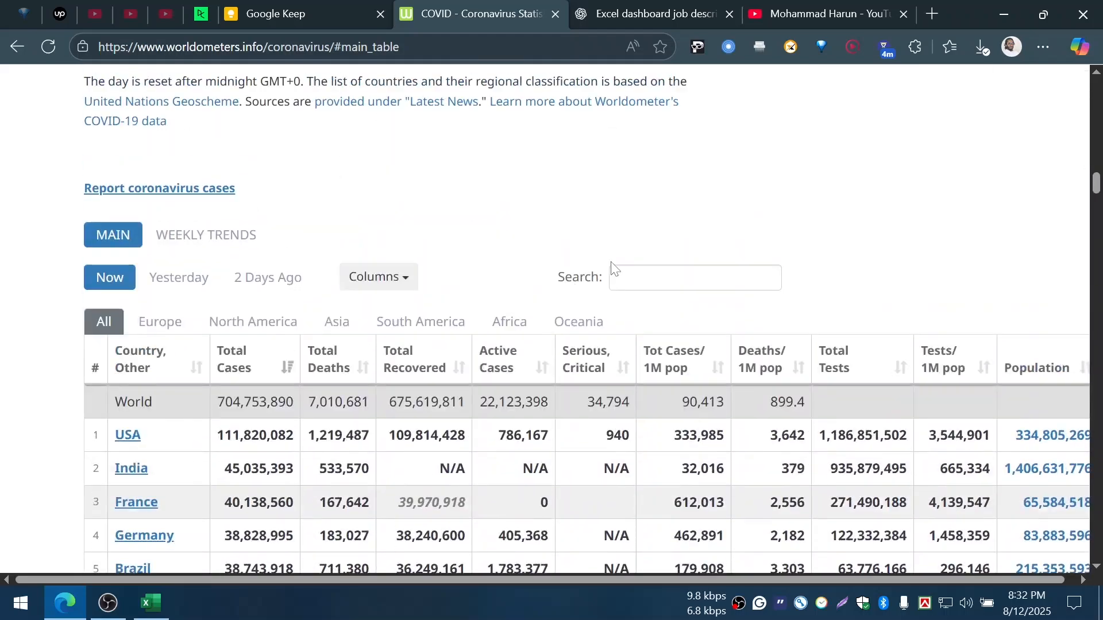
scroll(507, 294, down, 20)
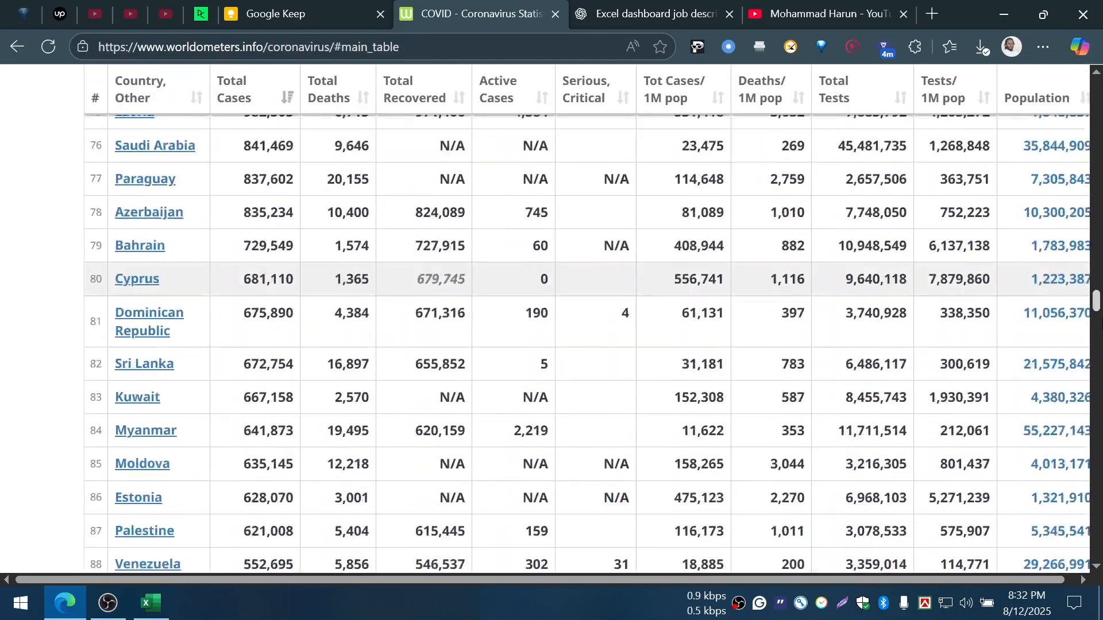
scroll(450, 443, down, 20)
scroll(450, 443, down, 5)
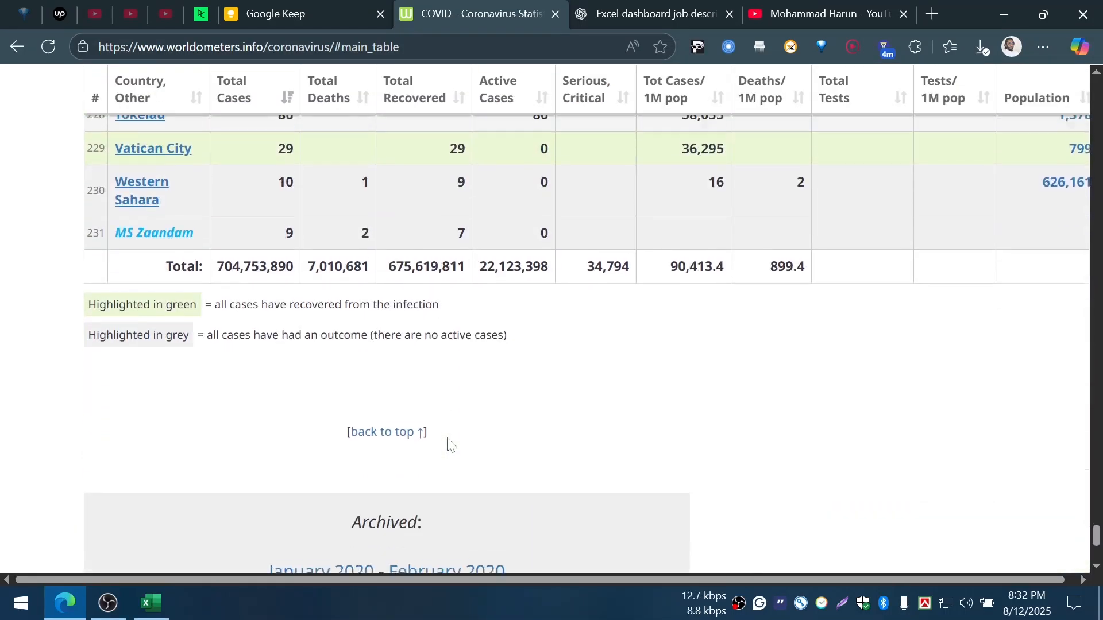
drag(93, 228, 106, 228)
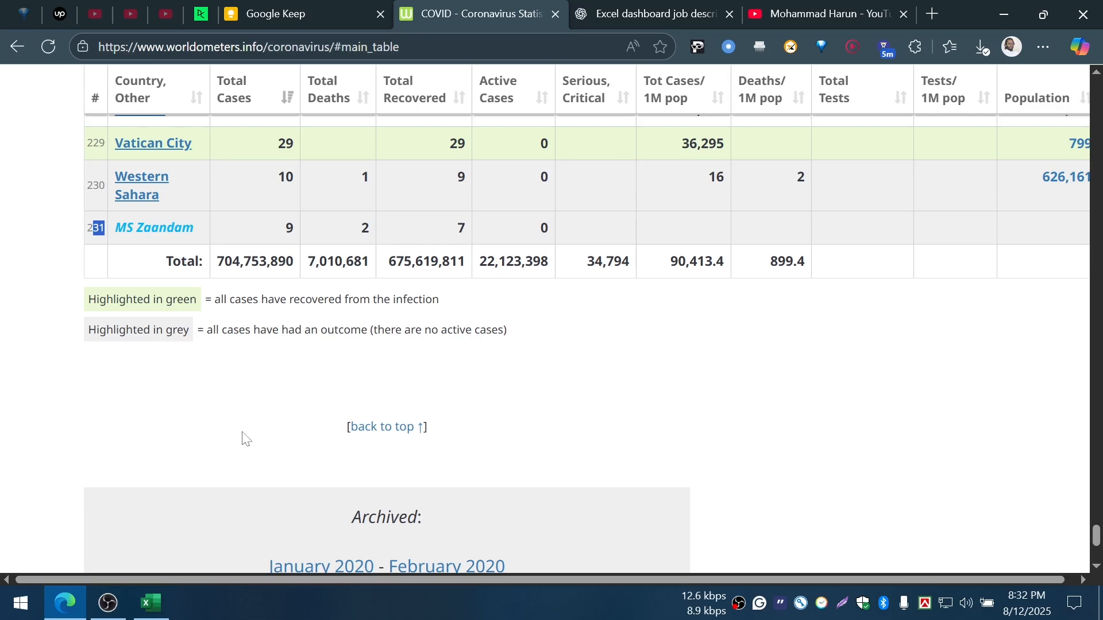
Select the Worldometer page address, switch to Excel and create a blank workbook, dismissing the sharing tip
key(ctrl+l)
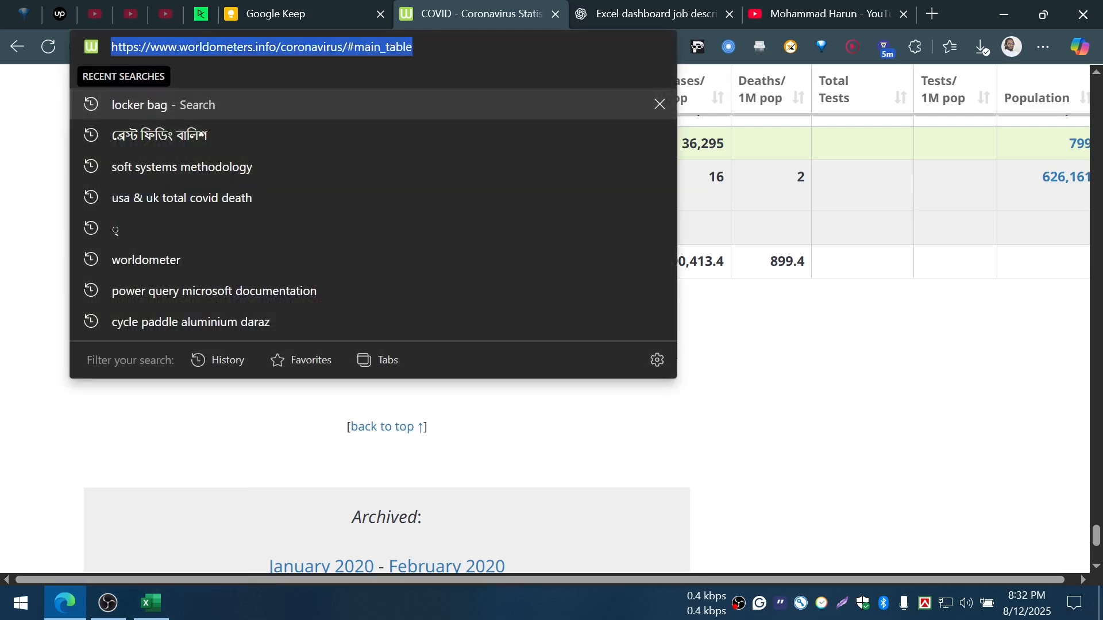
click(151, 604)
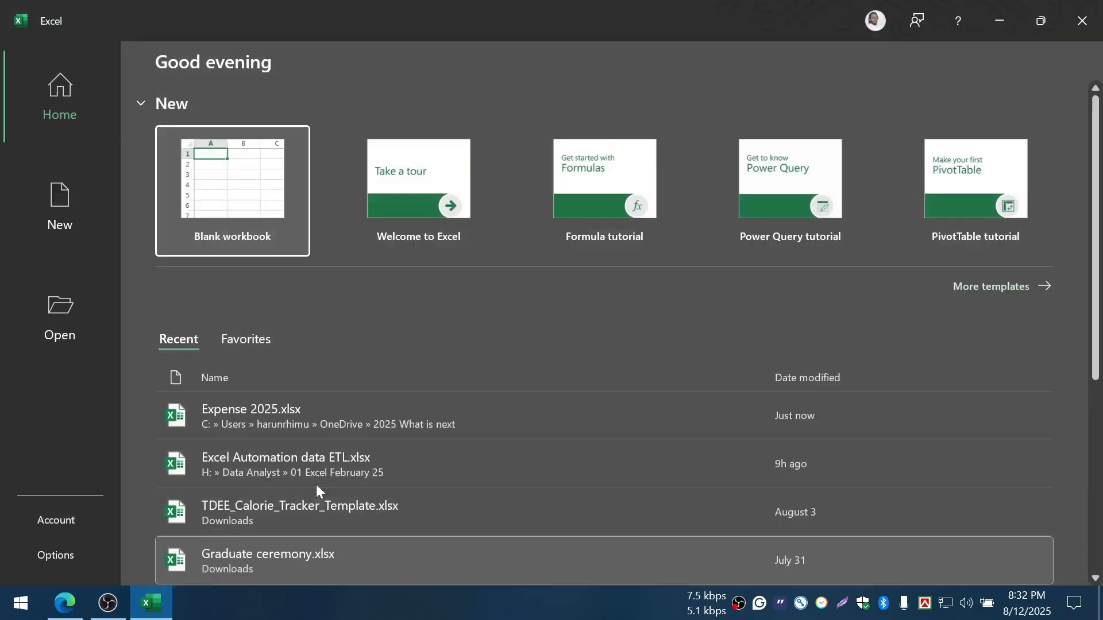
click(256, 199)
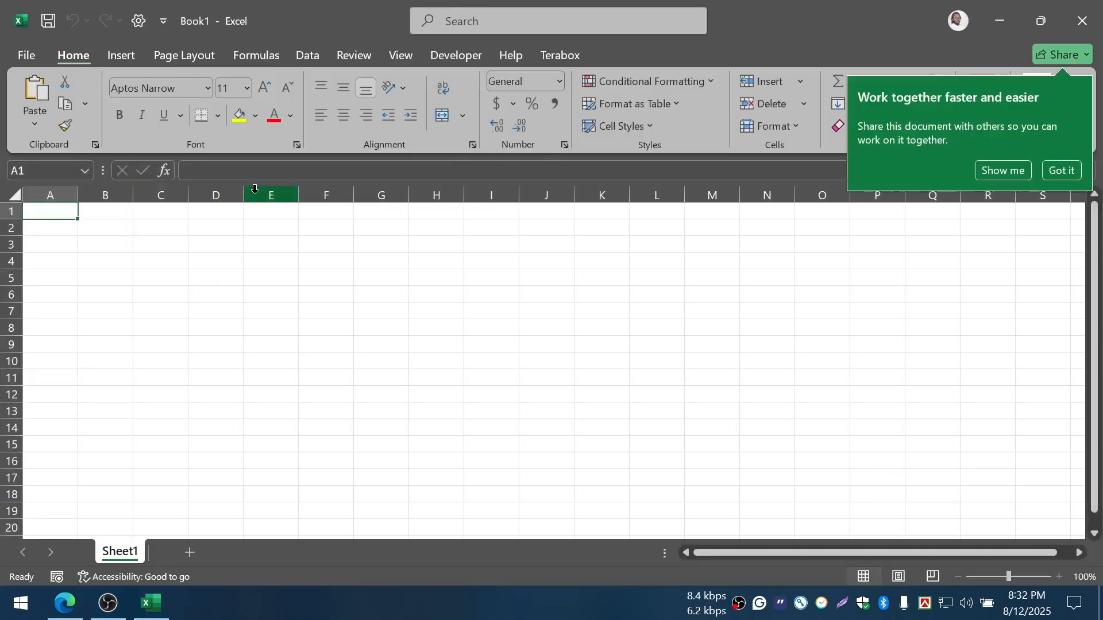
click(1048, 168)
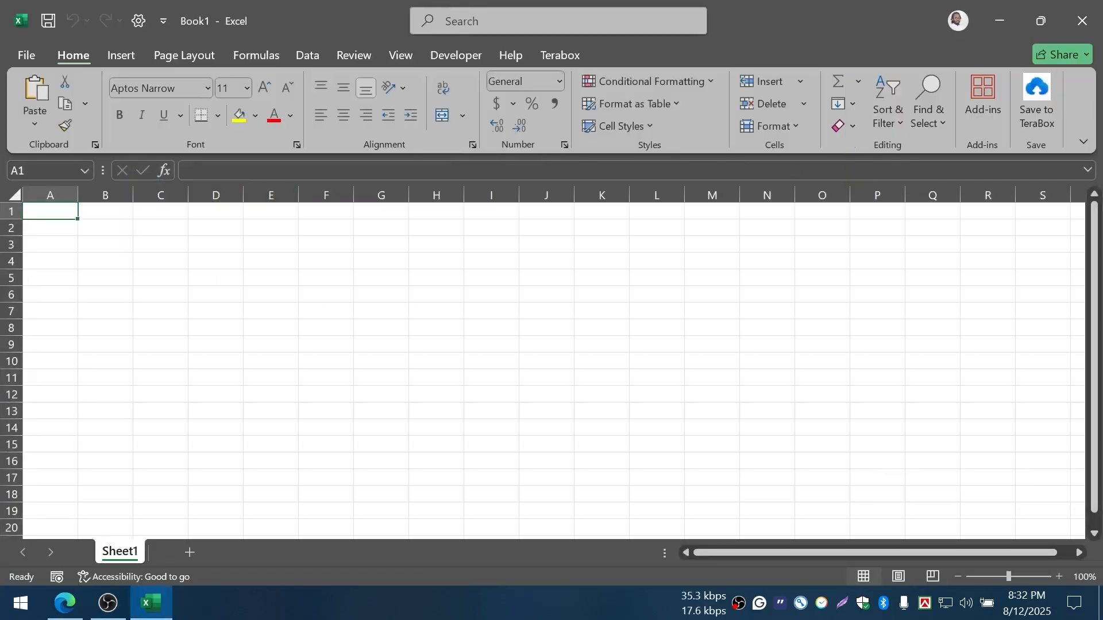
Start a data import from a folder in the blank workbook
click(315, 56)
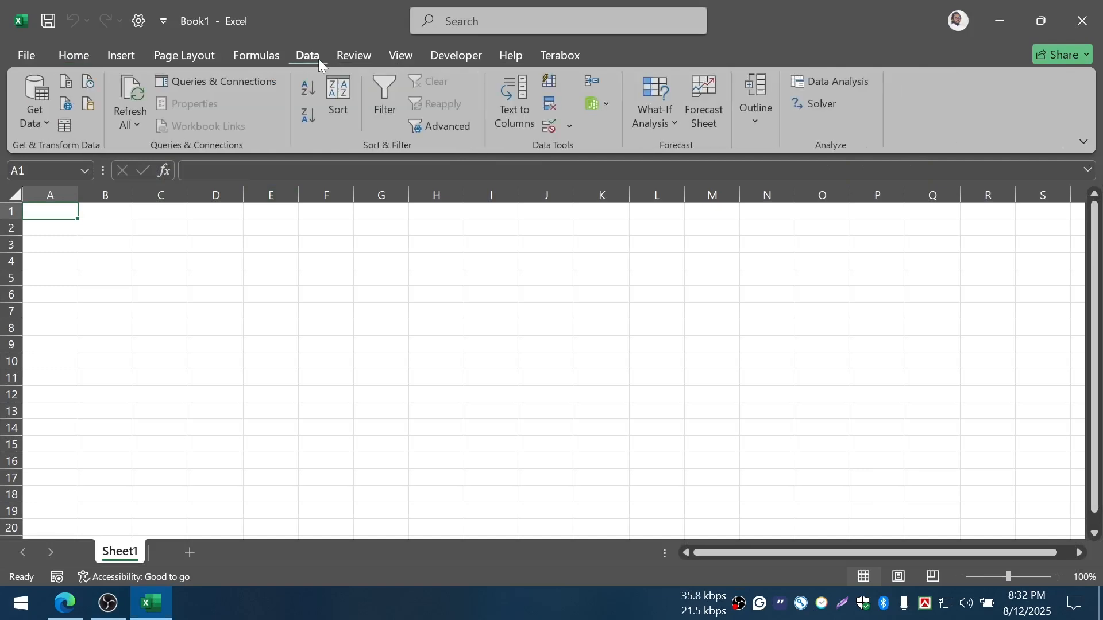
click(50, 124)
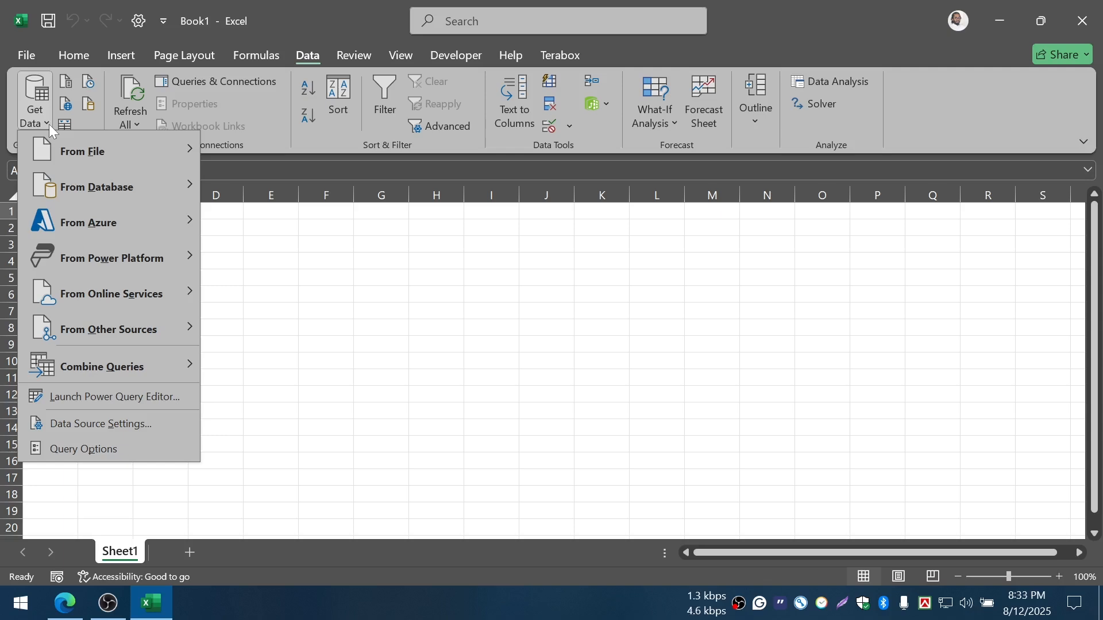
mouse_move(109, 138)
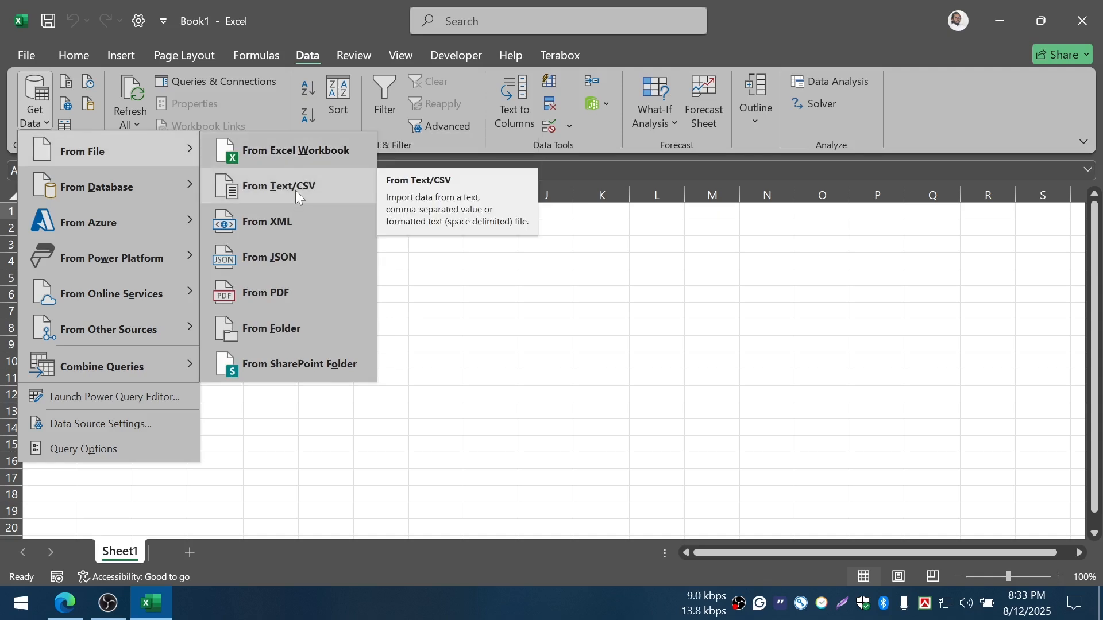
click(294, 328)
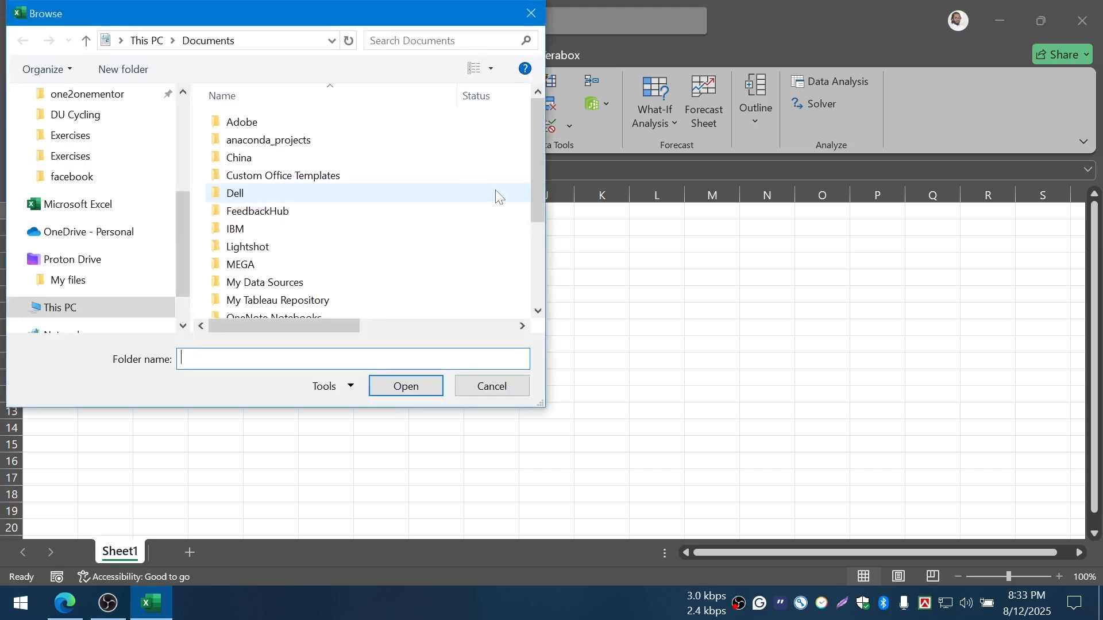
Choose the Datasets folder under Downloads, Exercises+and+Datasets, reports-in-power-bi, Exercises and Datasources as the import source
click(96, 196)
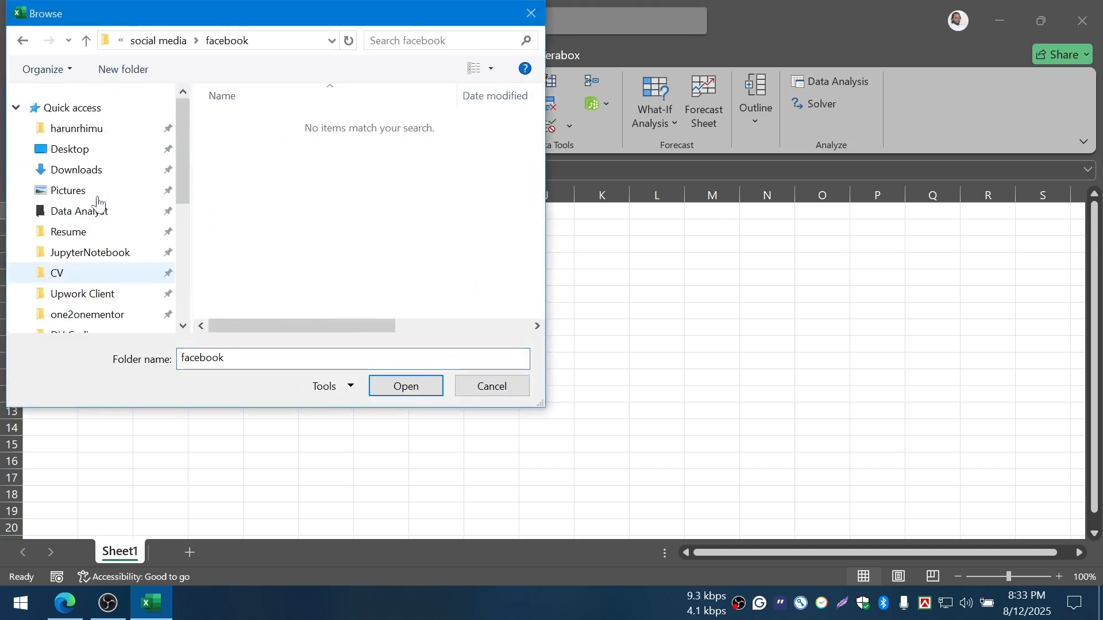
click(97, 171)
click(259, 173)
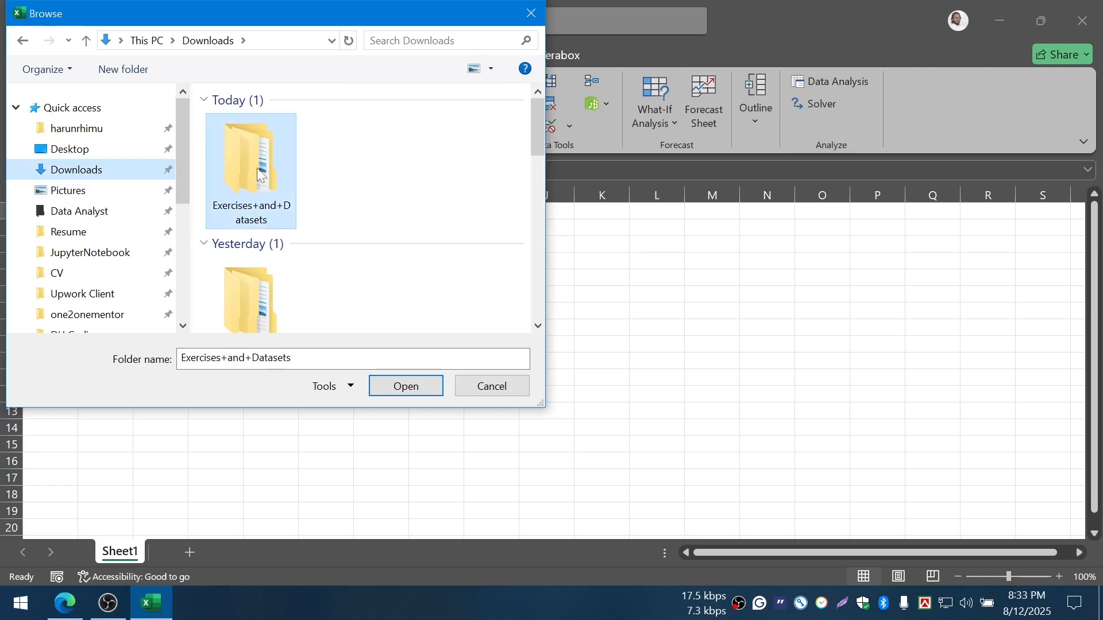
double_click(259, 175)
click(264, 140)
double_click(264, 141)
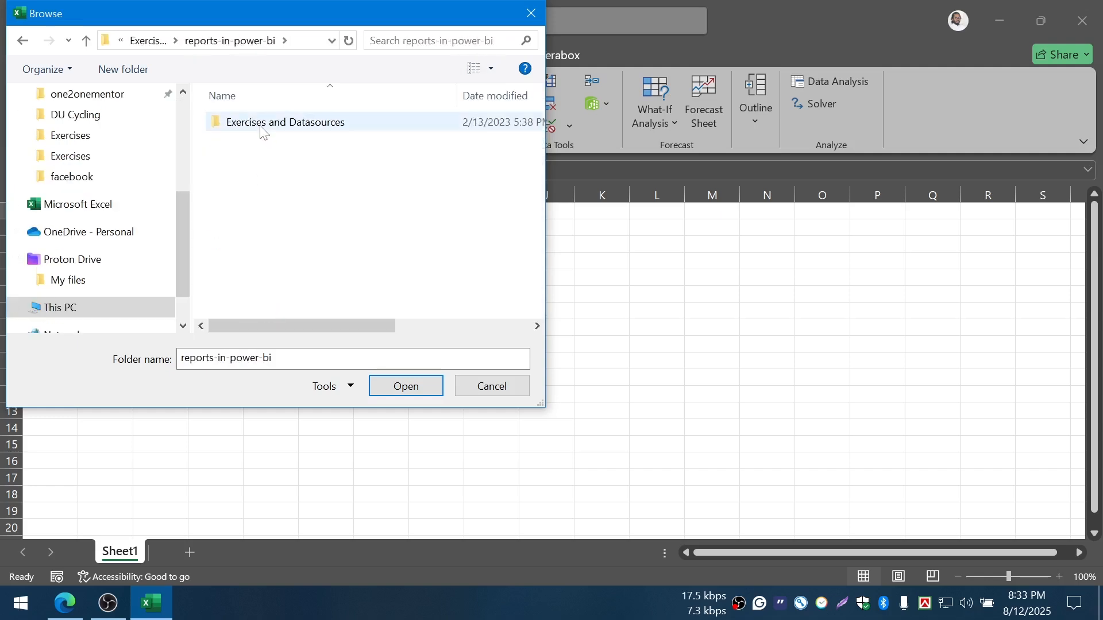
double_click(261, 120)
double_click(280, 128)
double_click(281, 128)
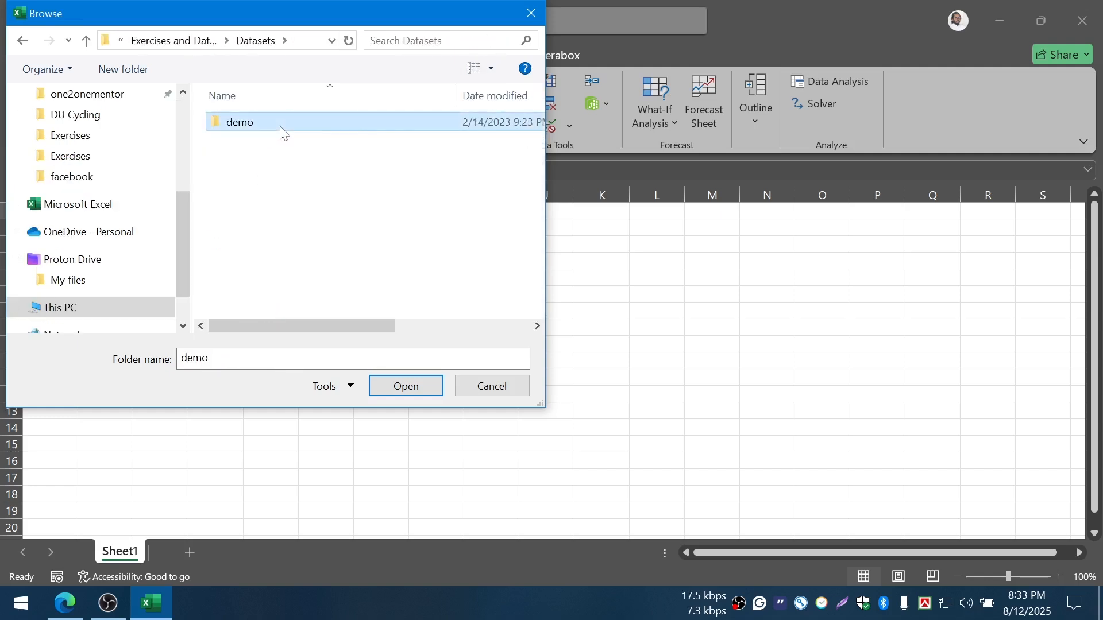
key(BackSpace)
key(BackSpace)
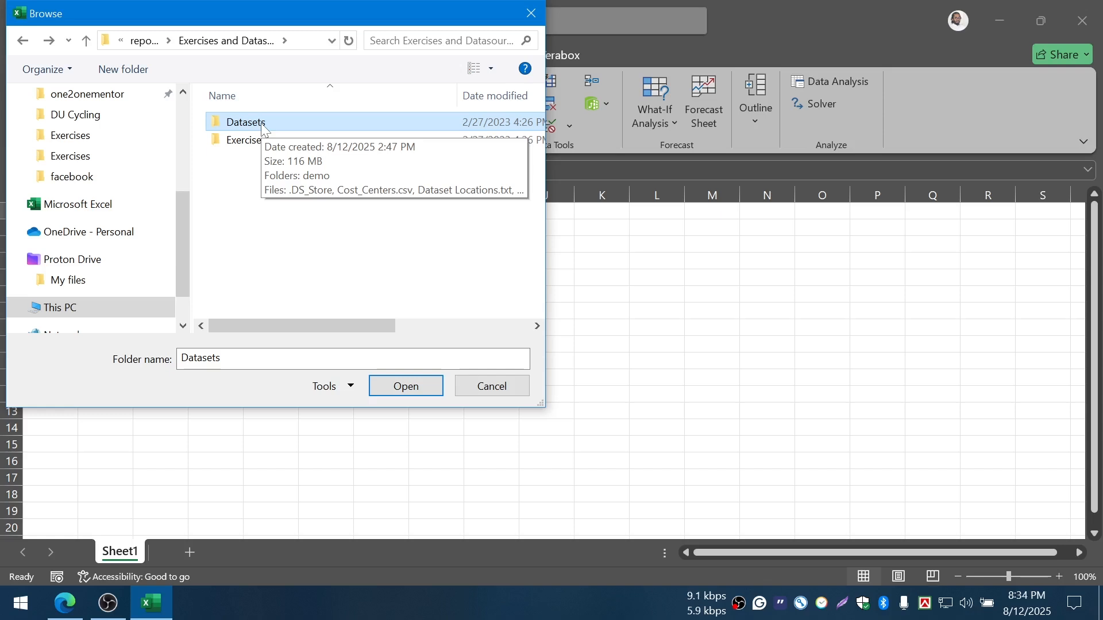
click(408, 394)
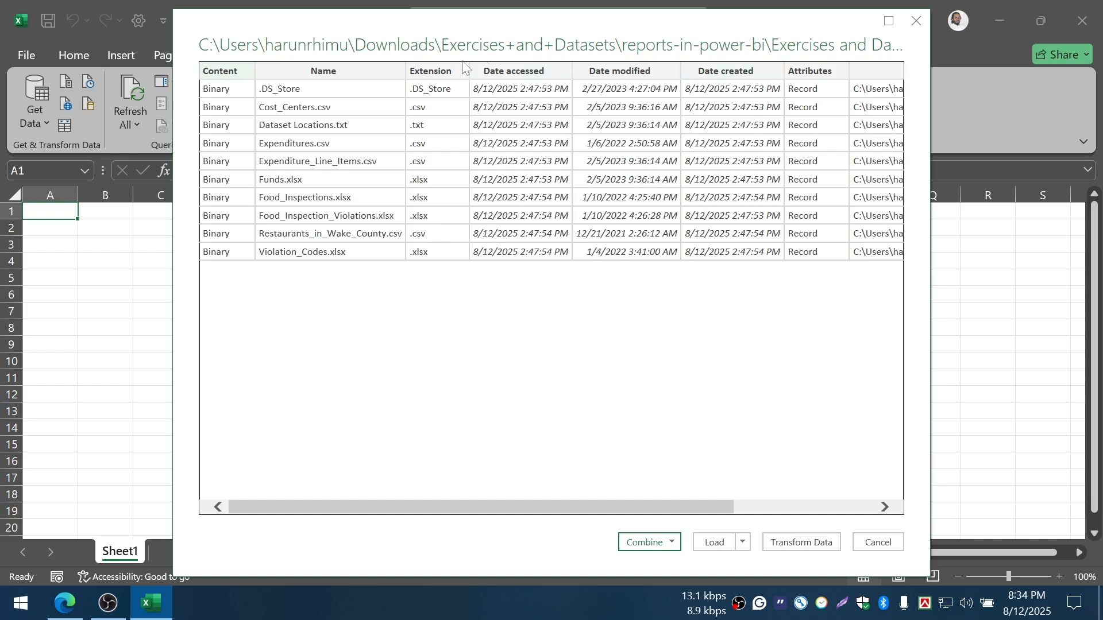
Review the combine and load options for the folder's files, and open the file list in Power Query with Transform Data
drag(510, 510, 445, 504)
click(671, 543)
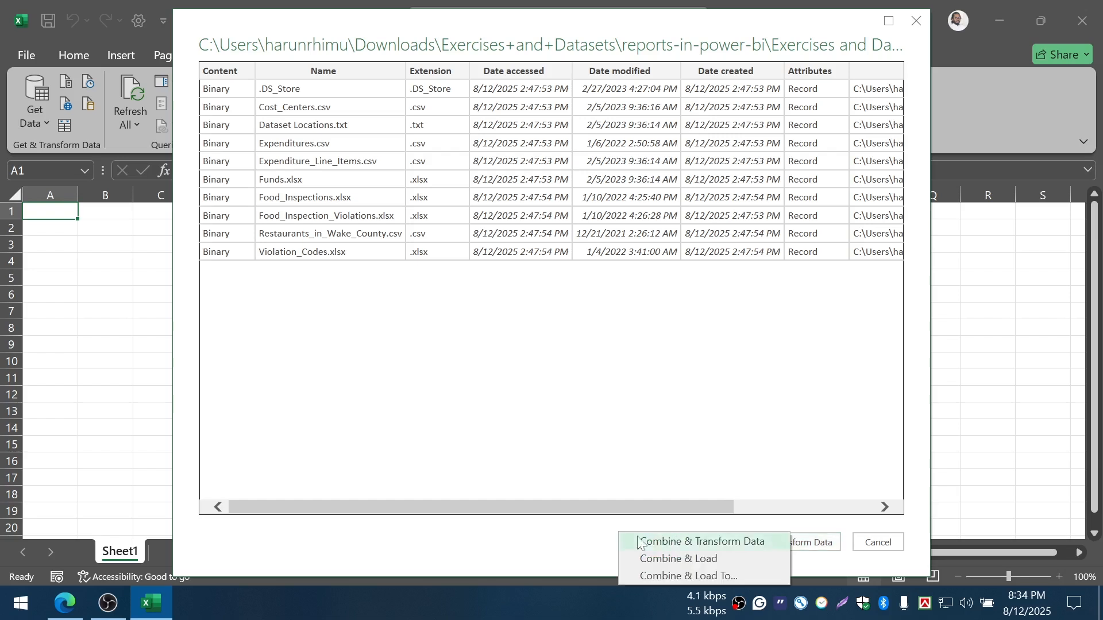
click(607, 538)
click(743, 543)
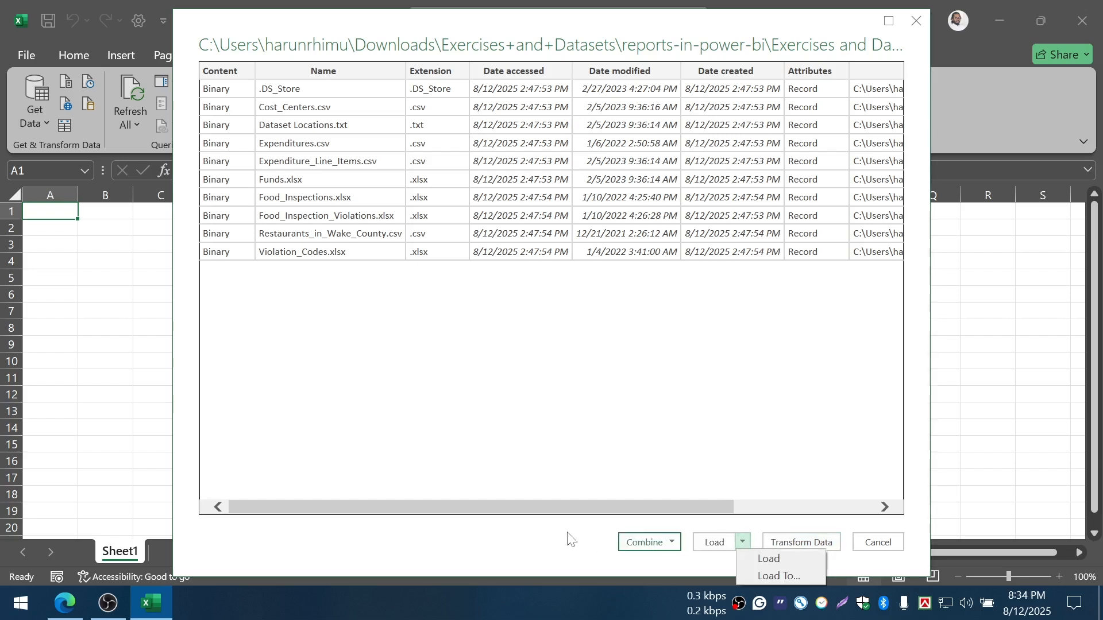
click(700, 529)
click(779, 541)
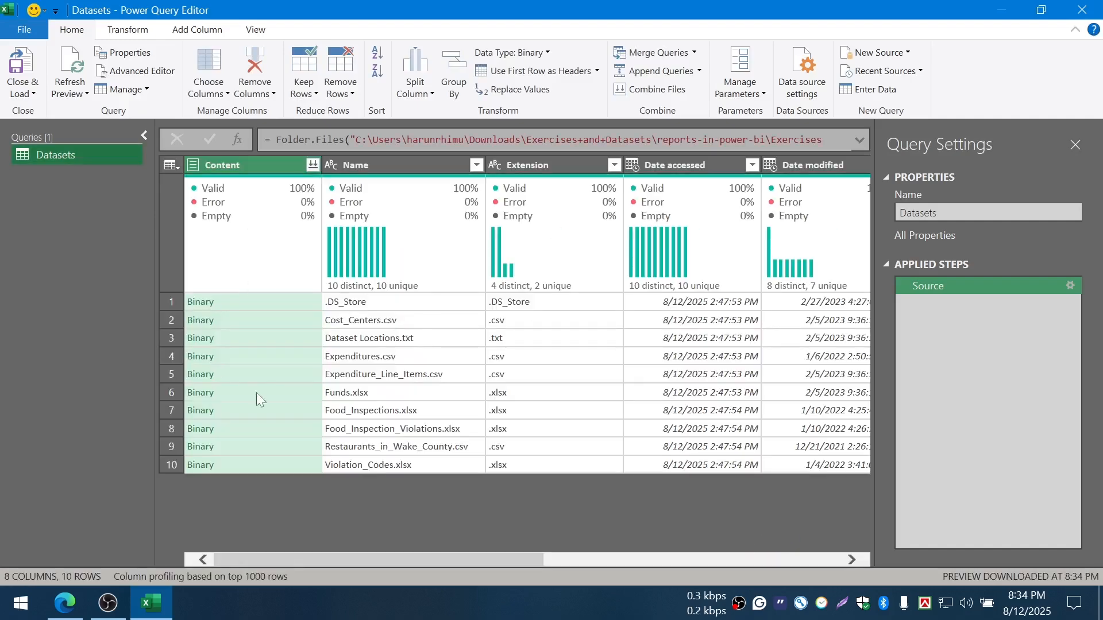
Switch to the YouTube channel in Edge, open the Microsoft Power Query Tutorial: Import & Process Data Like a Pro (PL 300) video and pause it
click(65, 603)
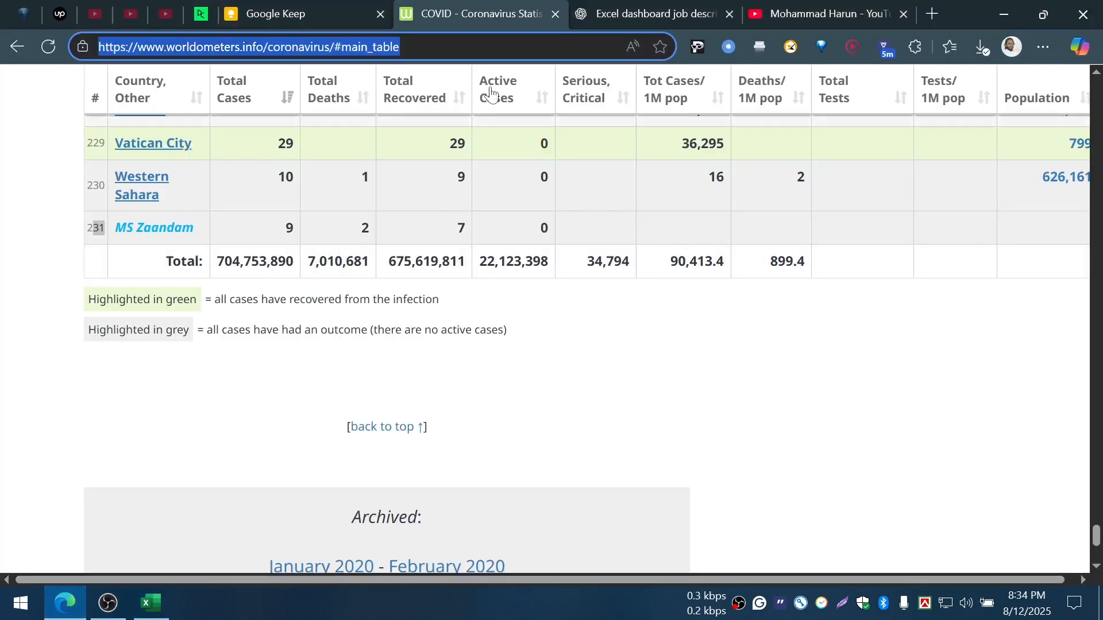
click(746, 9)
scroll(197, 453, down, 3)
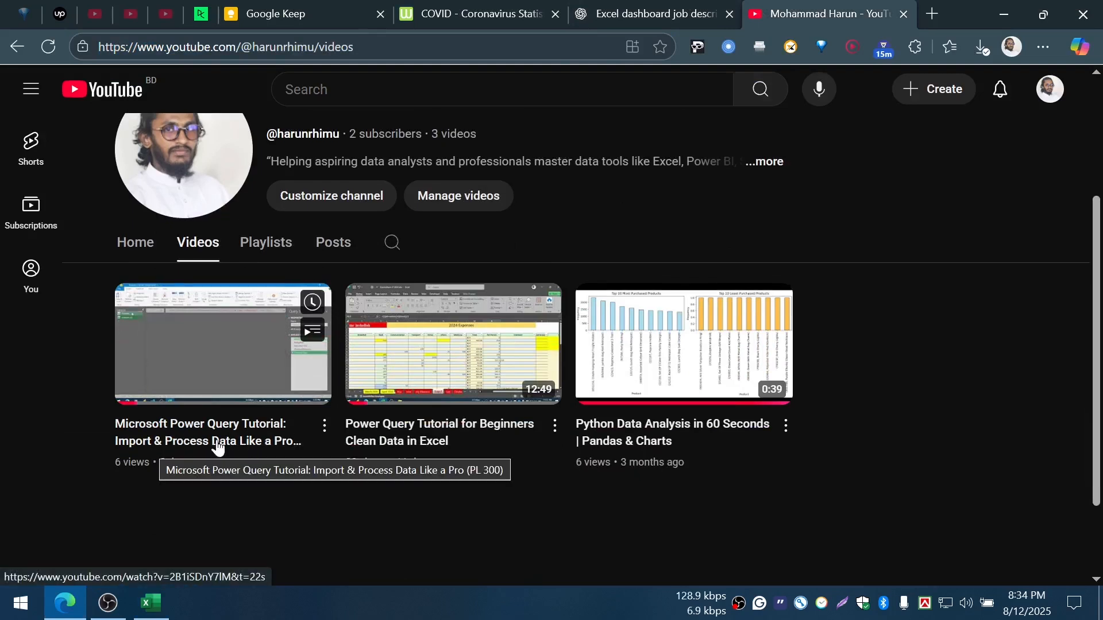
click(239, 376)
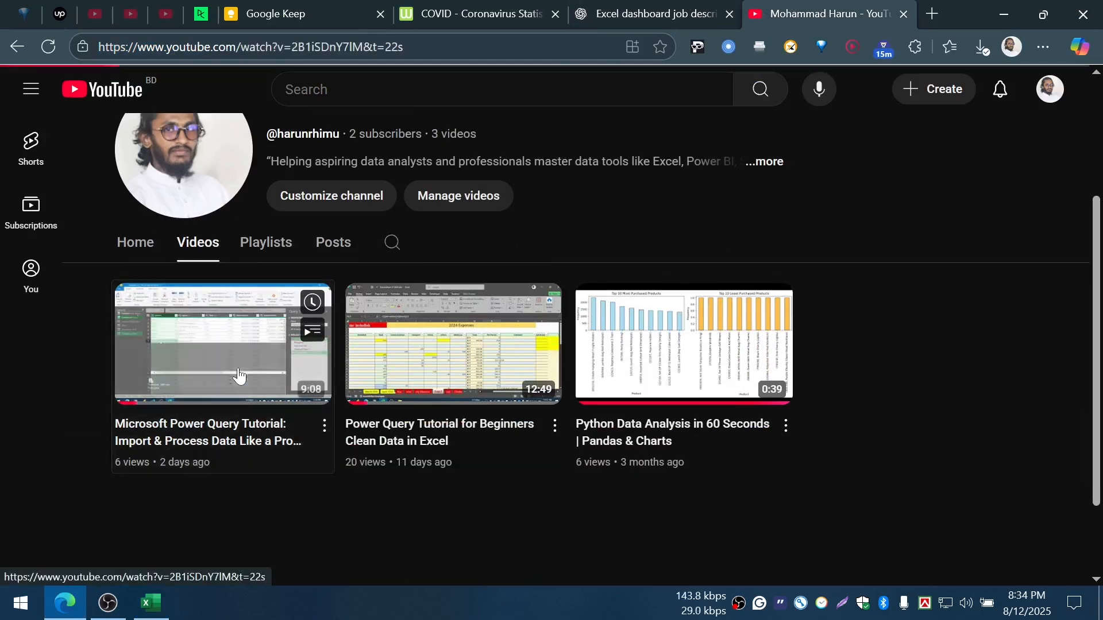
click(93, 448)
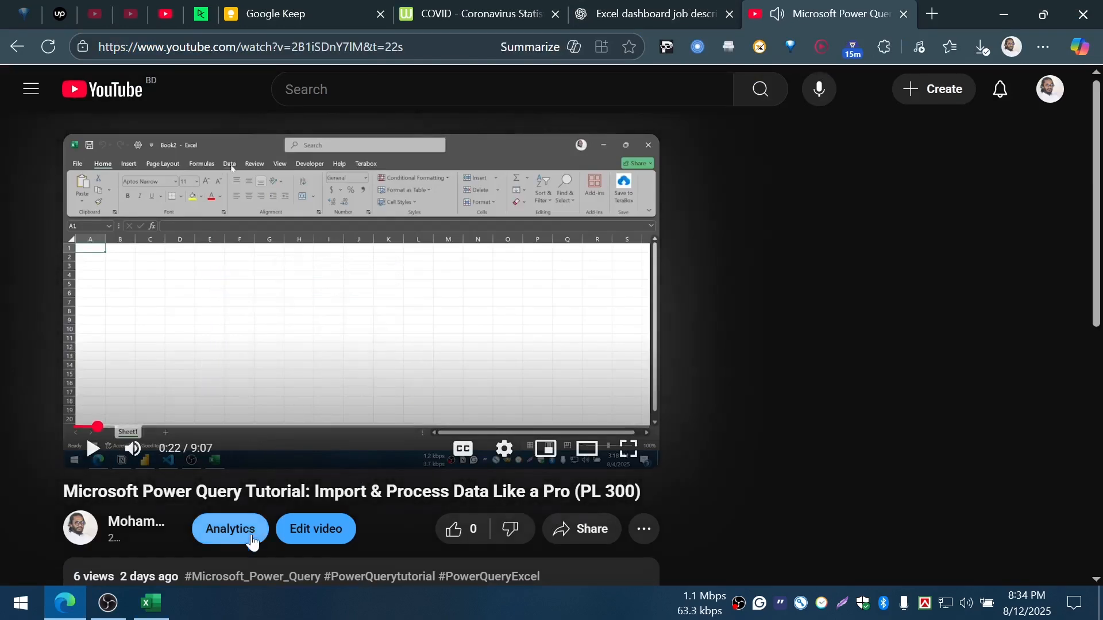
Return to the Power Query Editor and close it, discarding the Datasets folder query
click(141, 604)
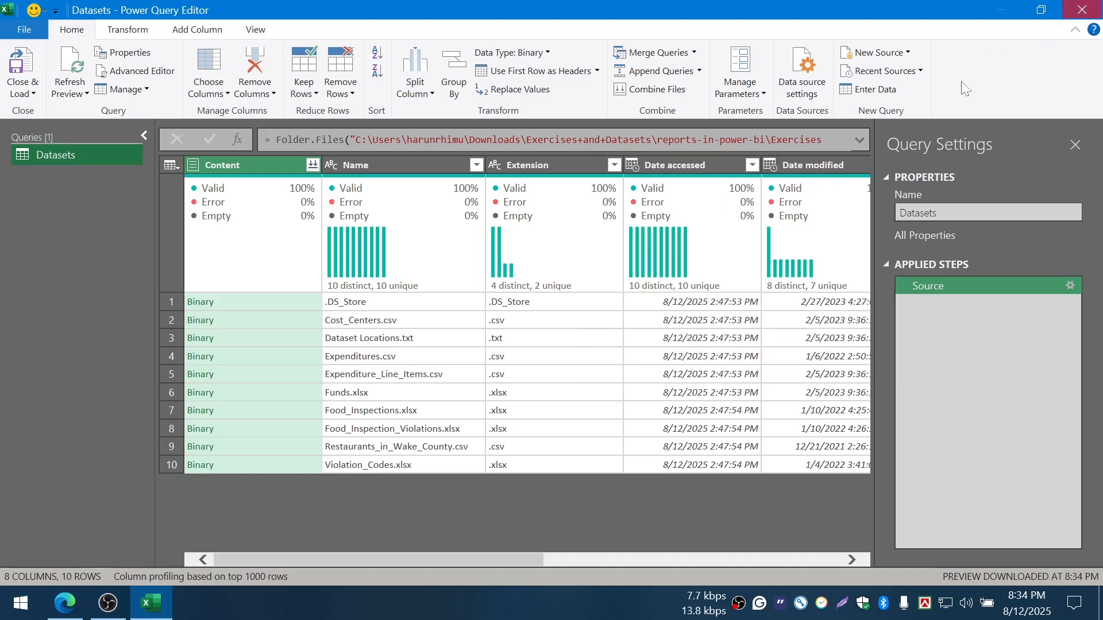
click(1084, 8)
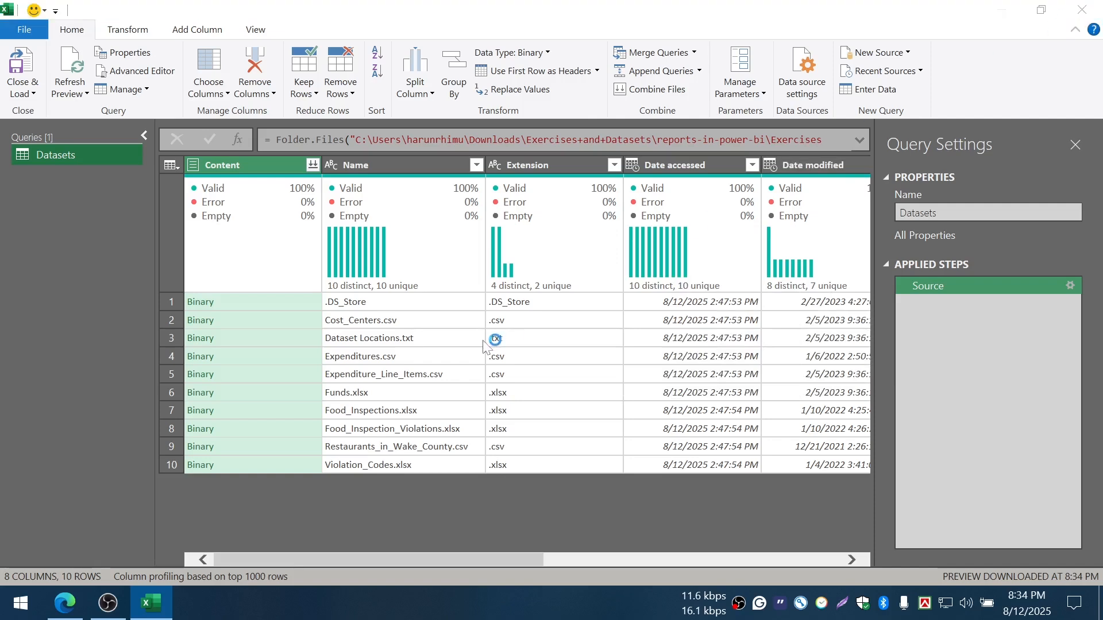
click(622, 330)
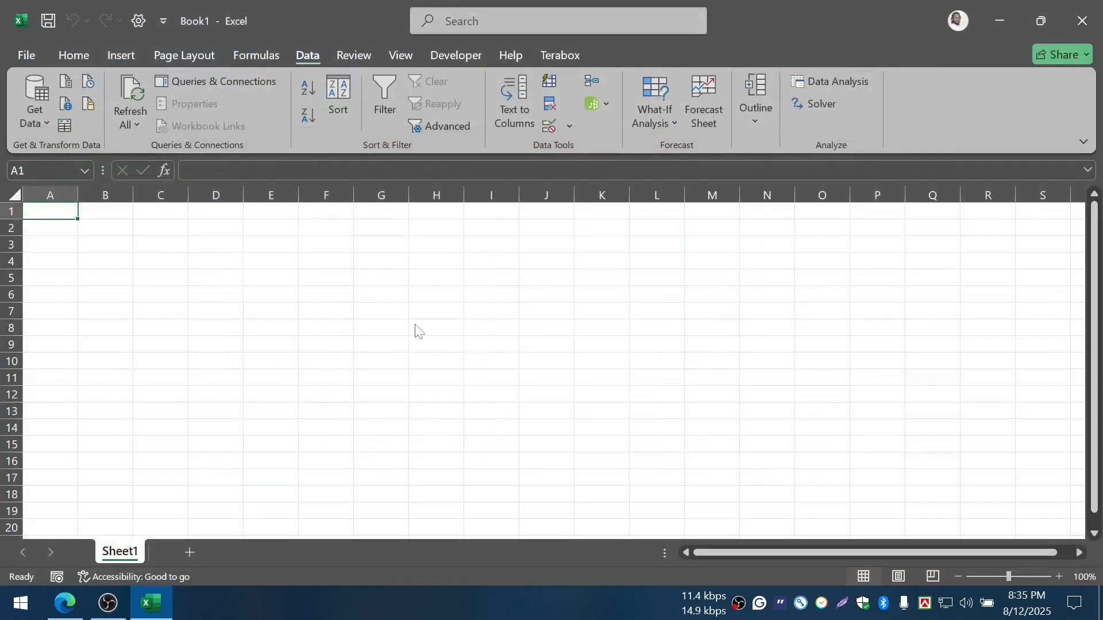
click(50, 125)
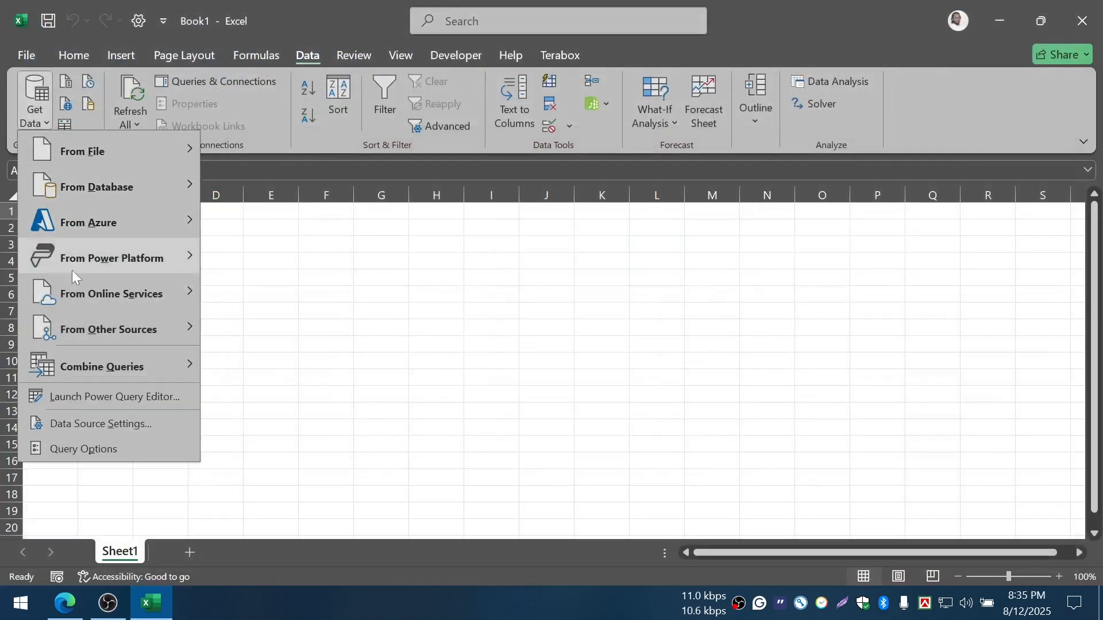
mouse_move(104, 360)
mouse_move(121, 335)
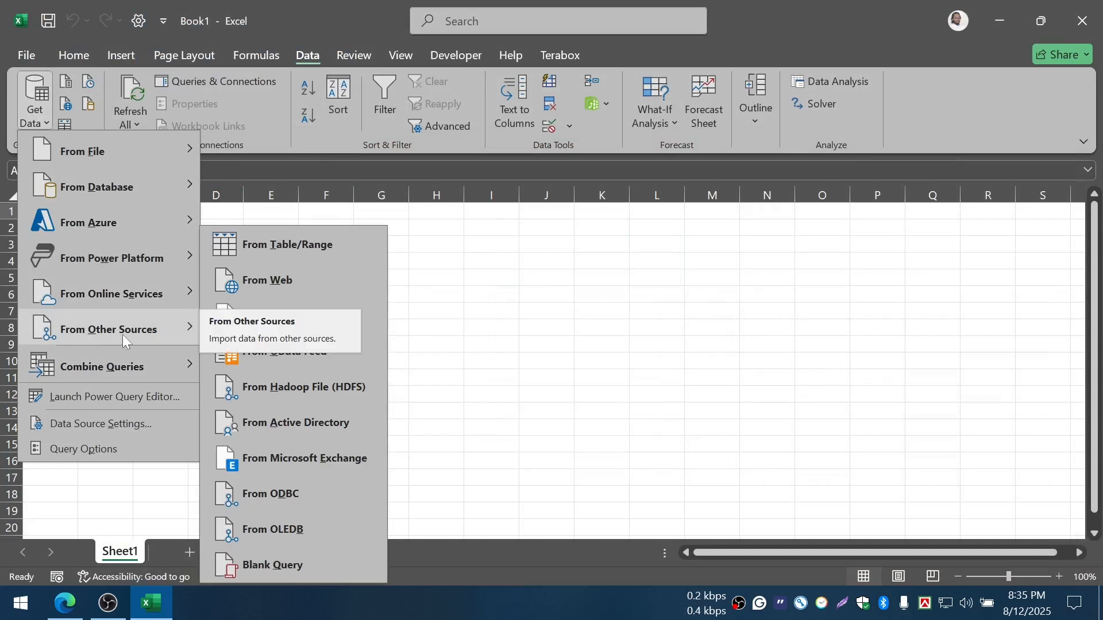
mouse_move(146, 188)
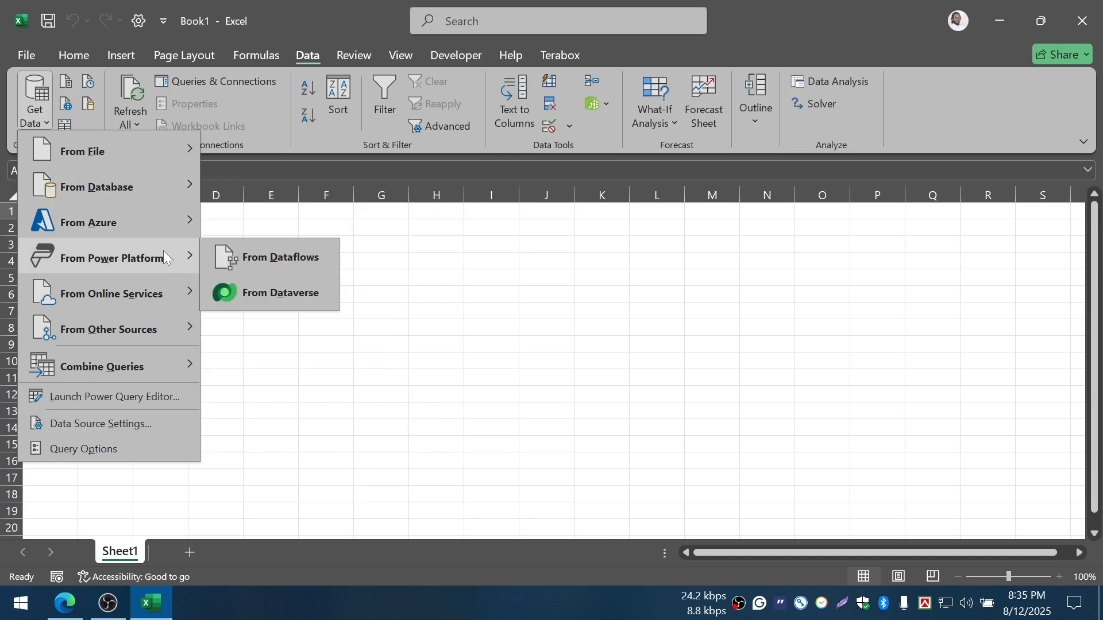
mouse_move(161, 292)
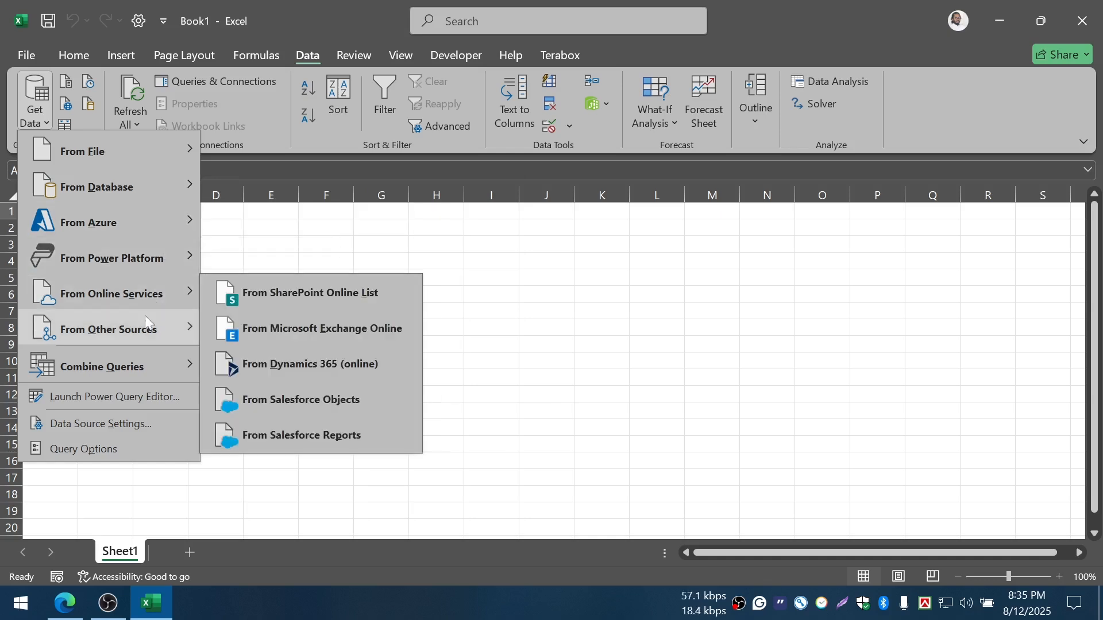
mouse_move(144, 319)
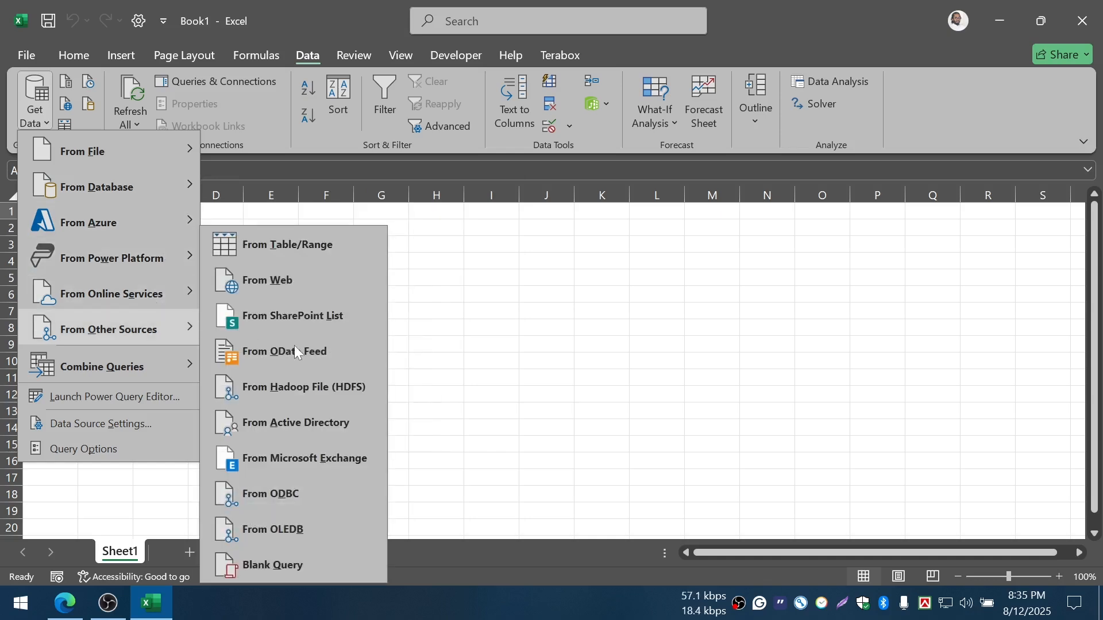
click(275, 281)
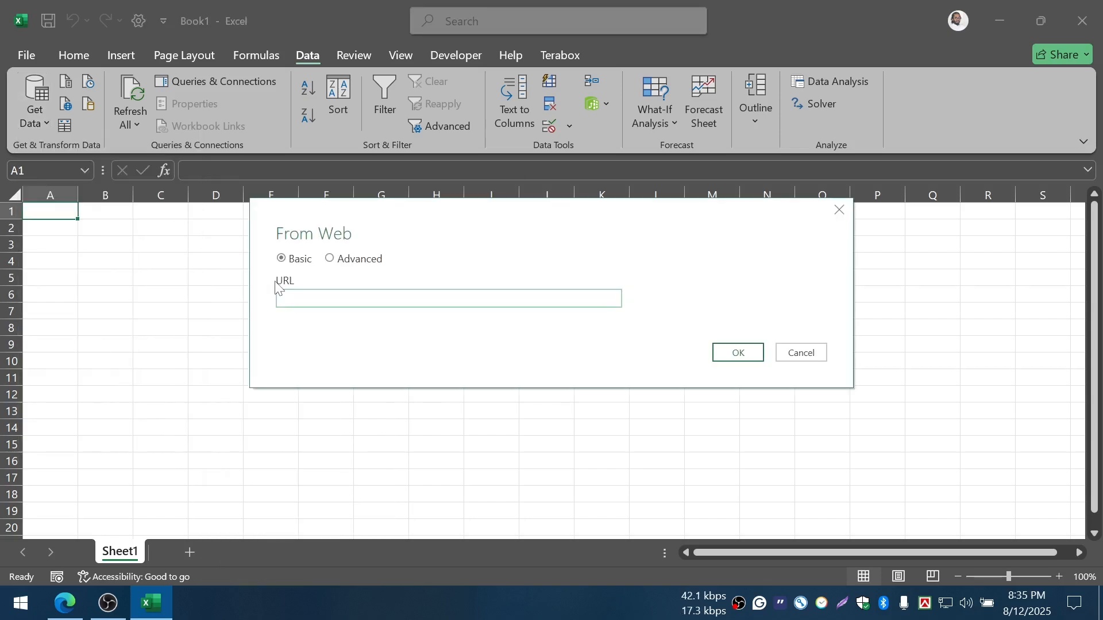
text(https://www.worldometers.info/coronavirus/#main_table)
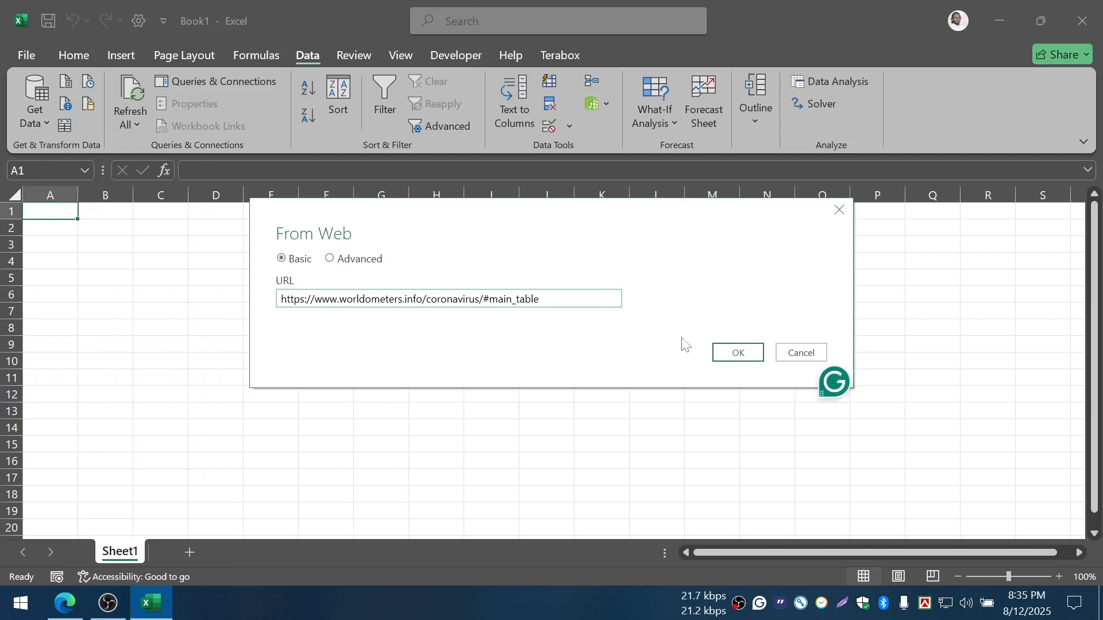
click(738, 353)
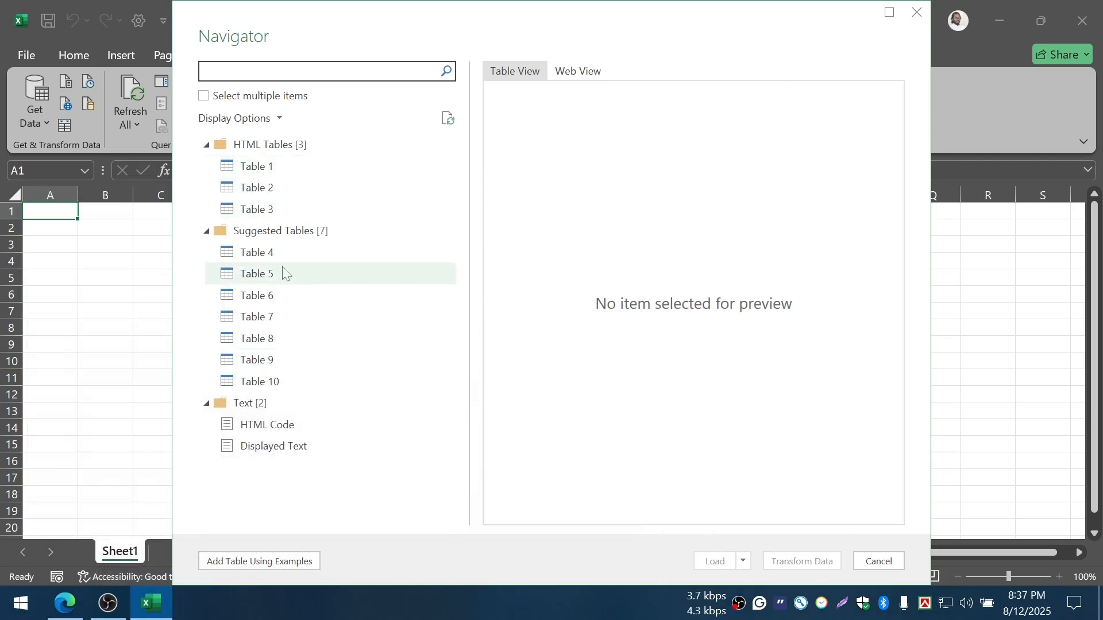
Preview Table 4, Table 5 and Table 1 to compare the data detected on the web page
click(263, 252)
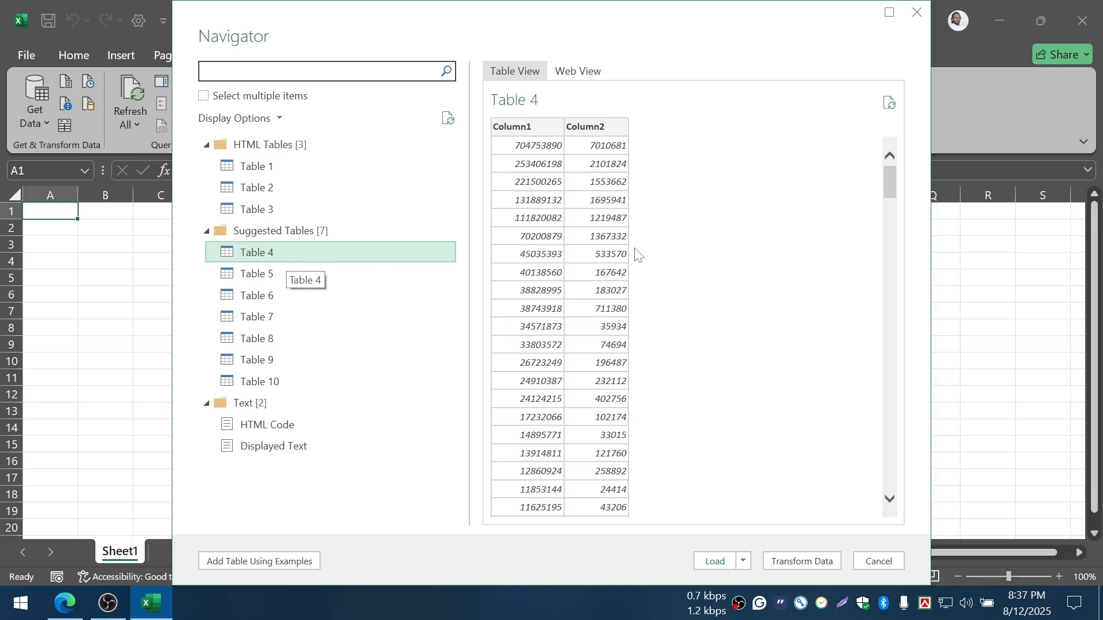
scroll(638, 253, down, 10)
click(344, 278)
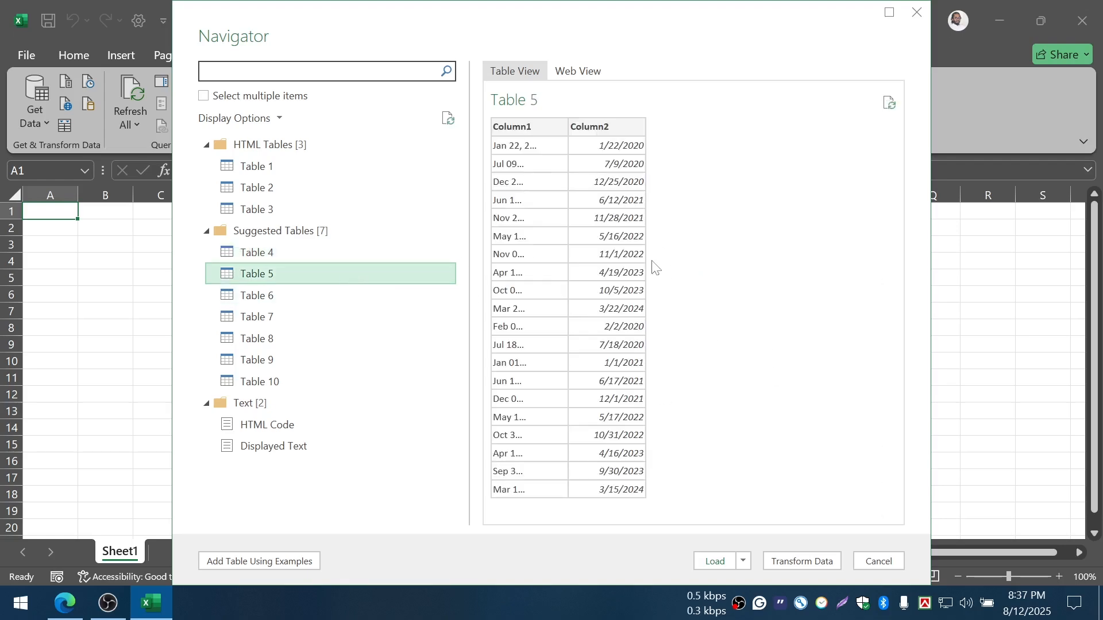
click(266, 171)
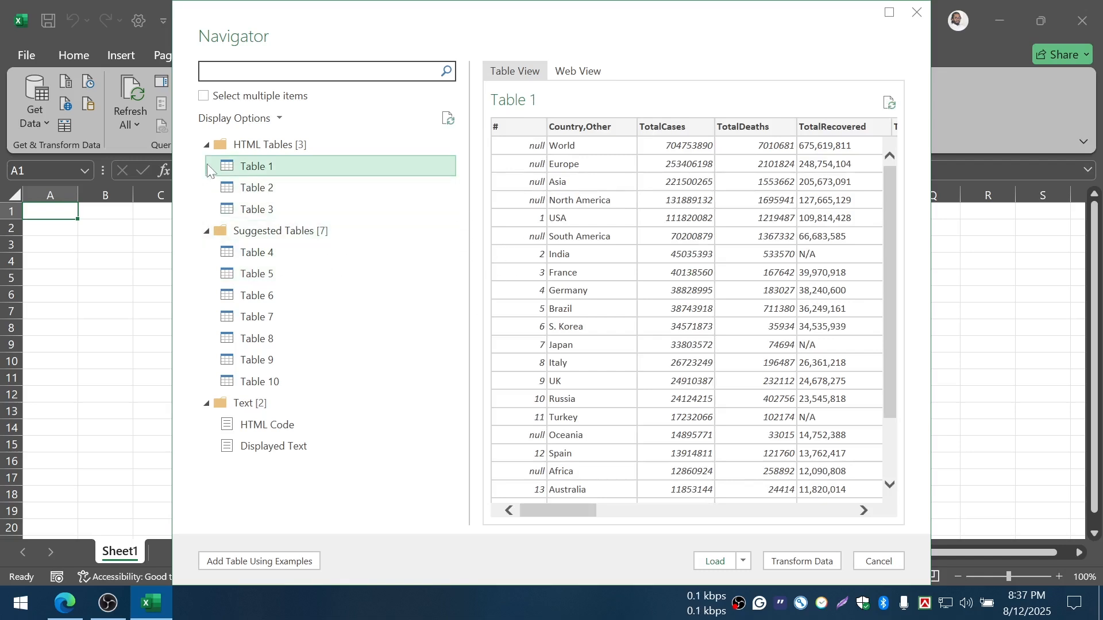
Enable selection of multiple items in the Navigator and preview Table 1 and Table 2
click(205, 96)
click(253, 171)
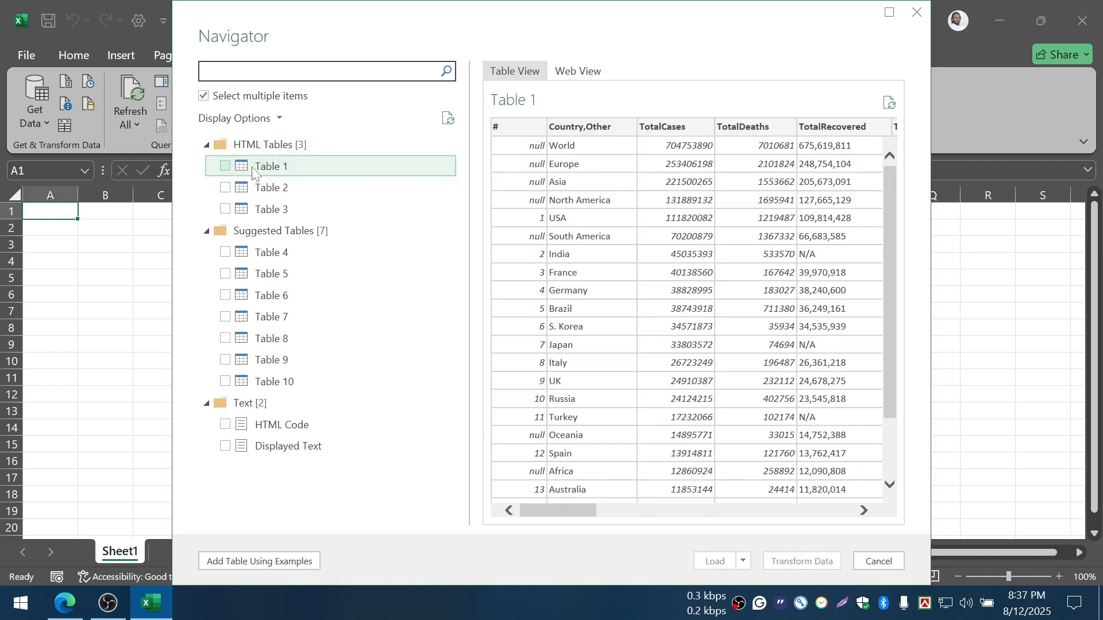
scroll(574, 397, down, 2)
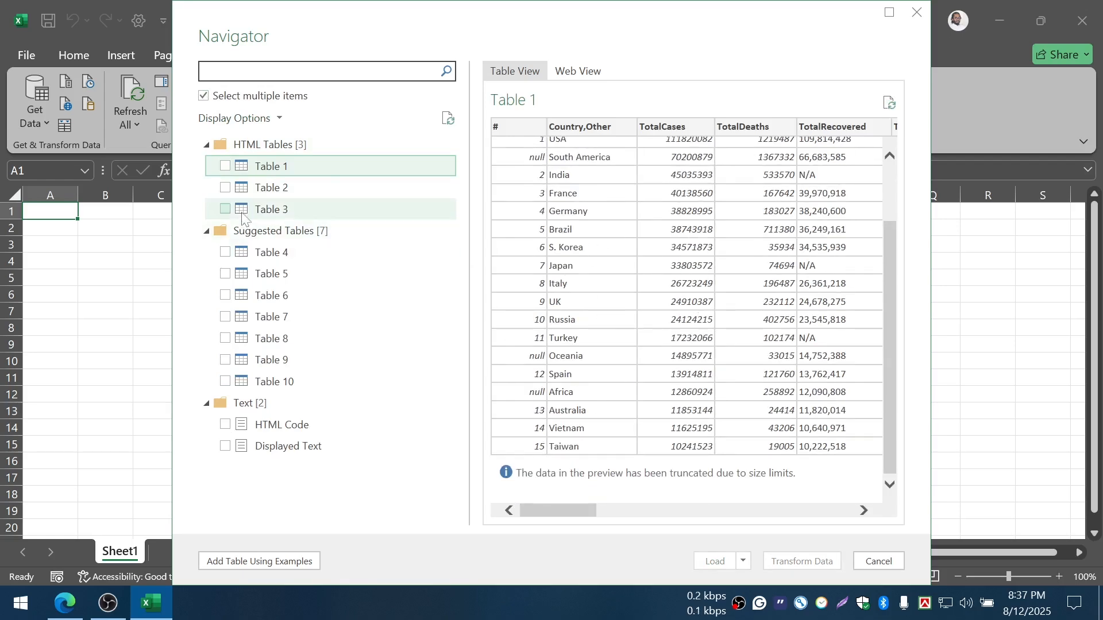
click(257, 190)
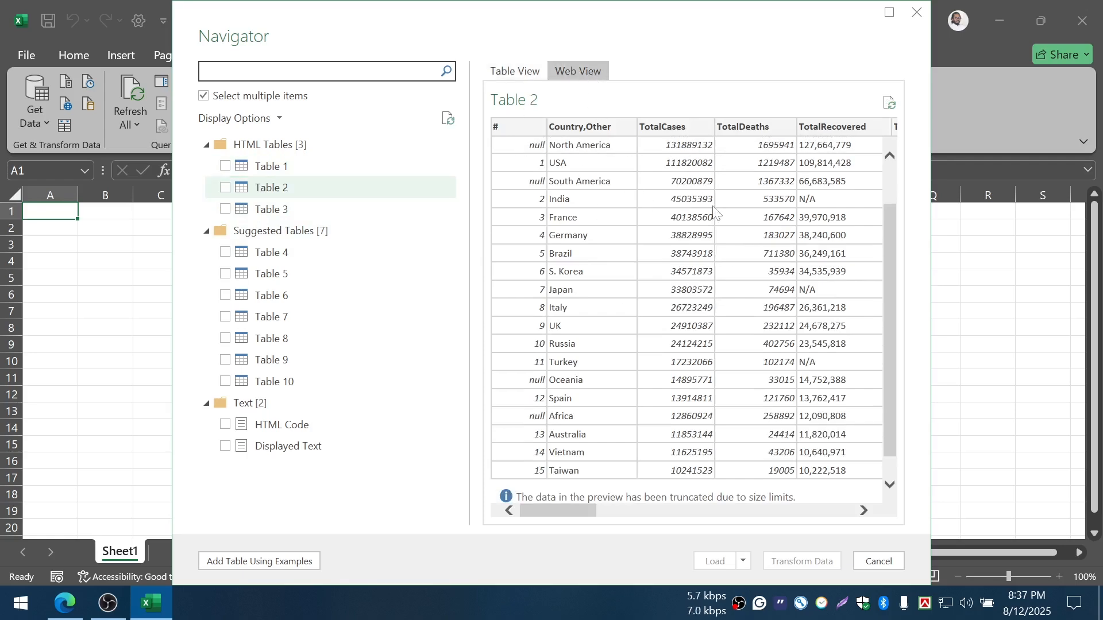
Examine the full country table in Web View and compare it with the Table View preview of Table 2
scroll(712, 280, up, 15)
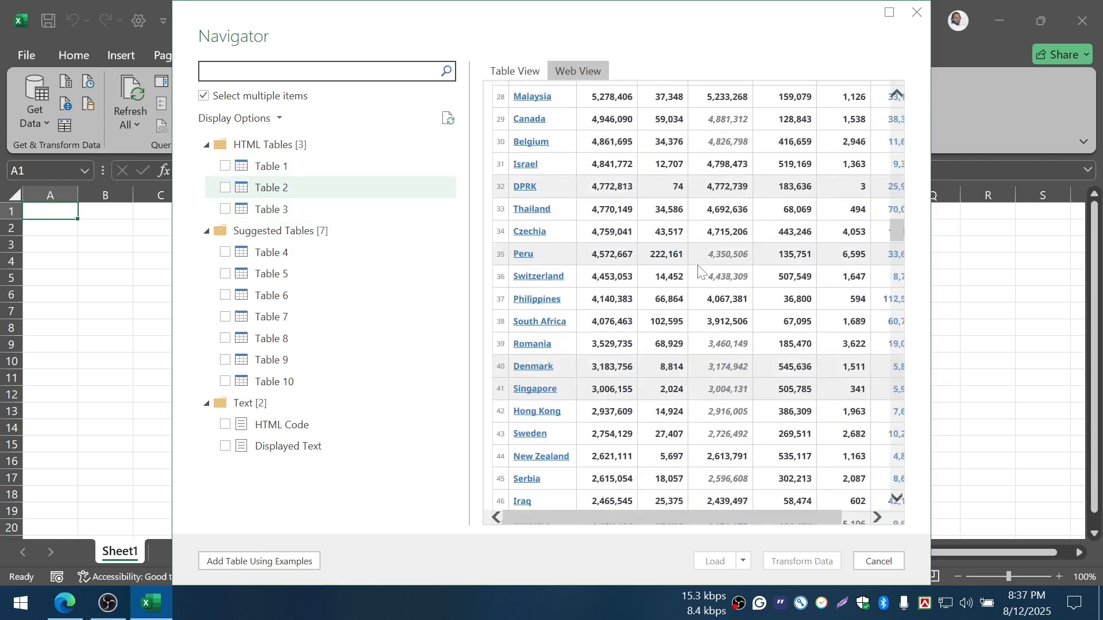
scroll(712, 281, up, 5)
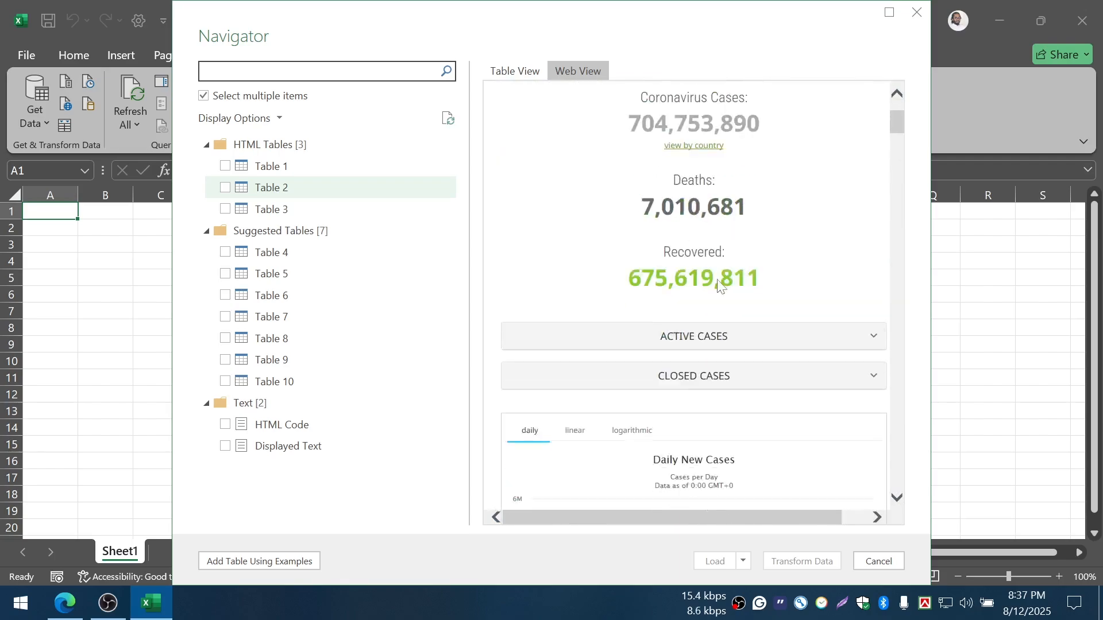
scroll(724, 287, down, 20)
scroll(739, 295, down, 20)
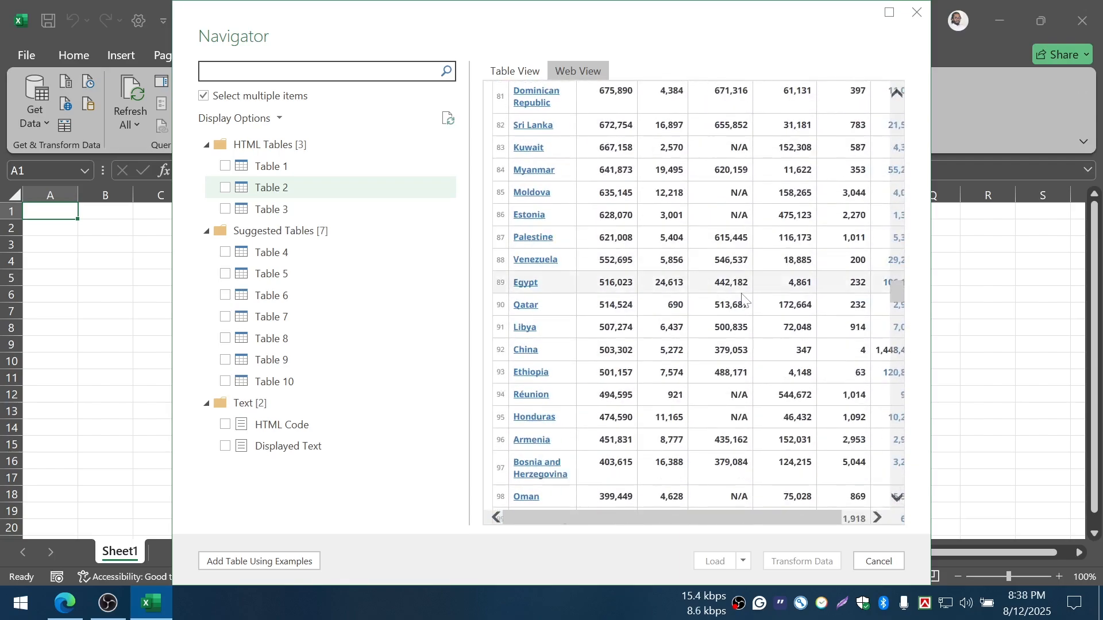
scroll(739, 296, down, 13)
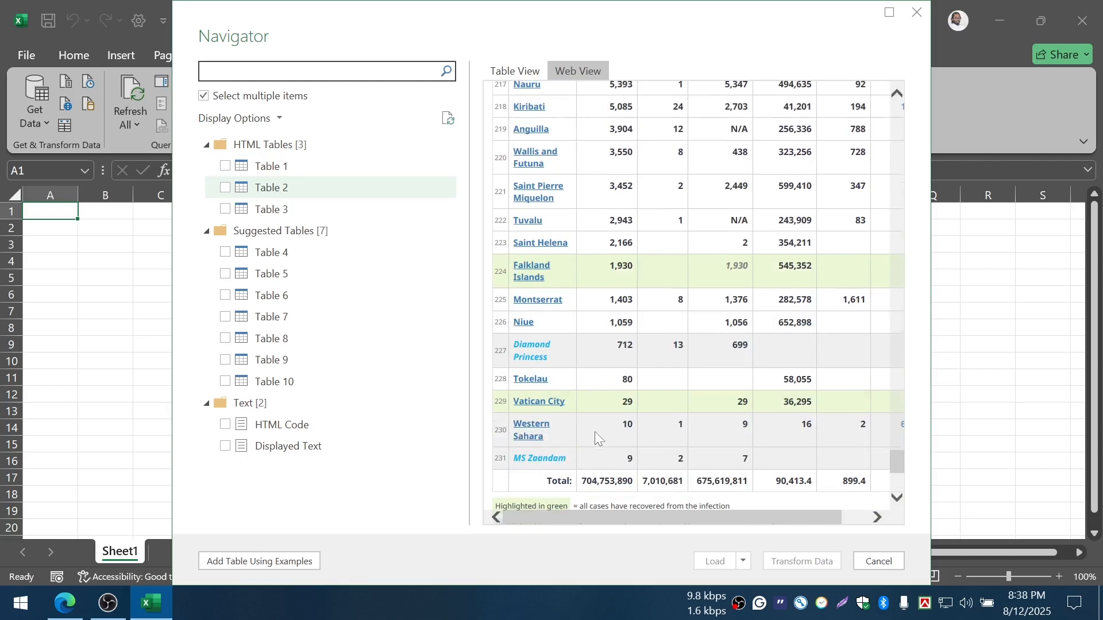
scroll(594, 432, down, 3)
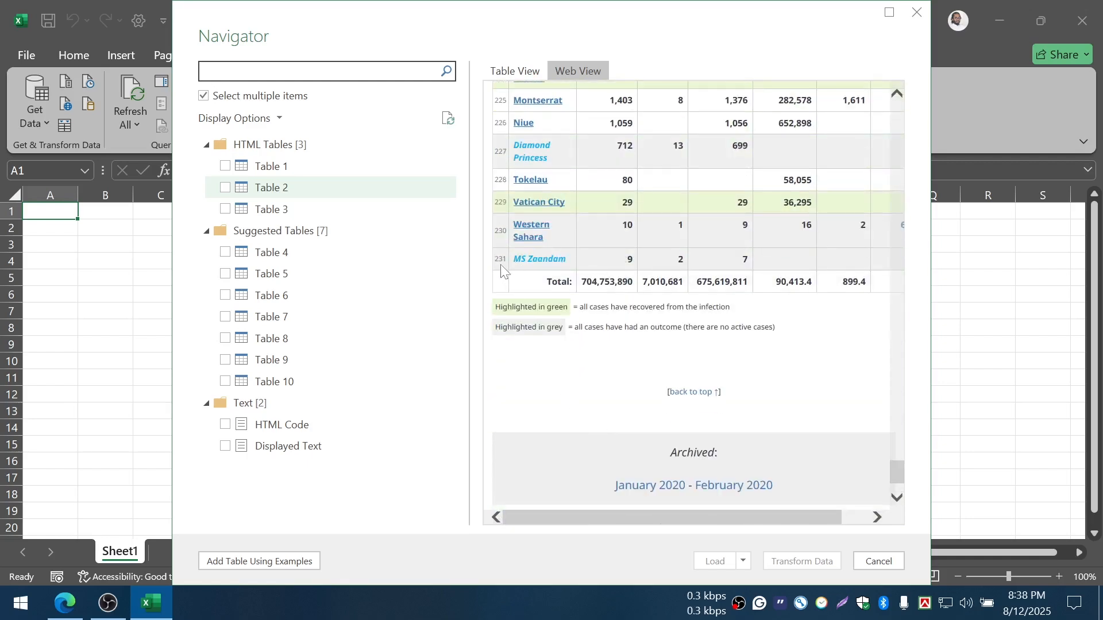
click(507, 71)
scroll(619, 339, down, 1)
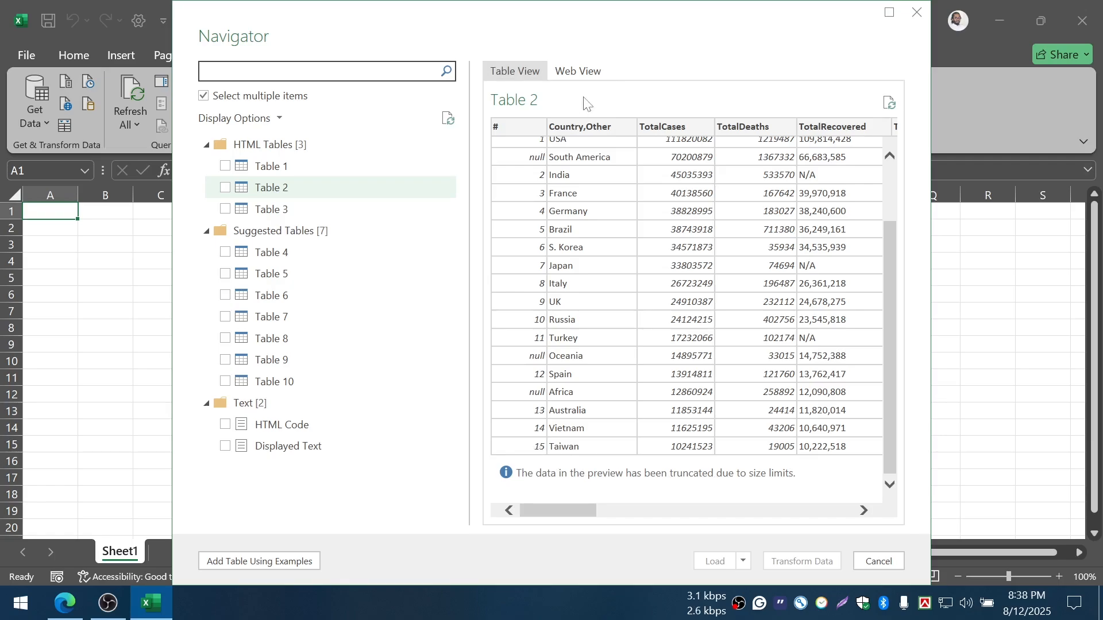
click(577, 71)
scroll(626, 274, up, 10)
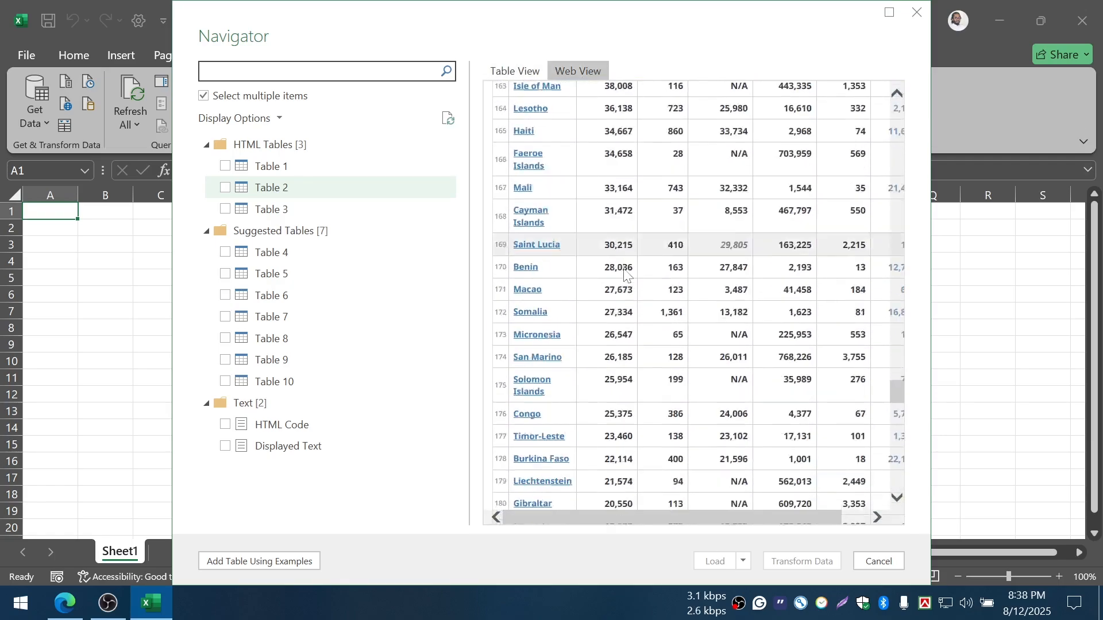
scroll(625, 274, up, 20)
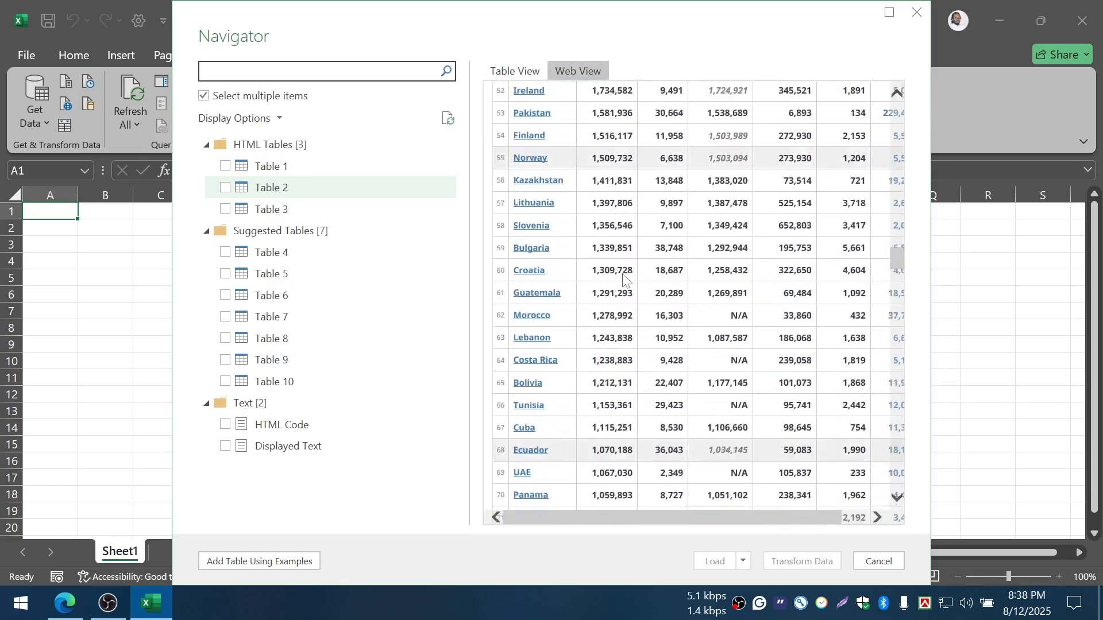
scroll(625, 278, up, 10)
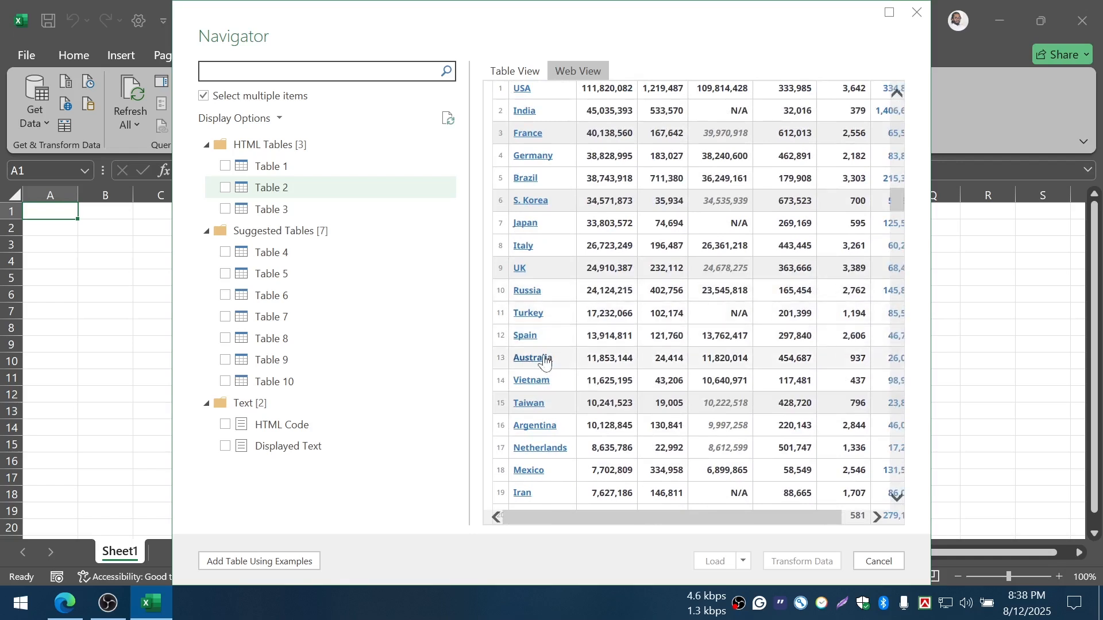
click(517, 71)
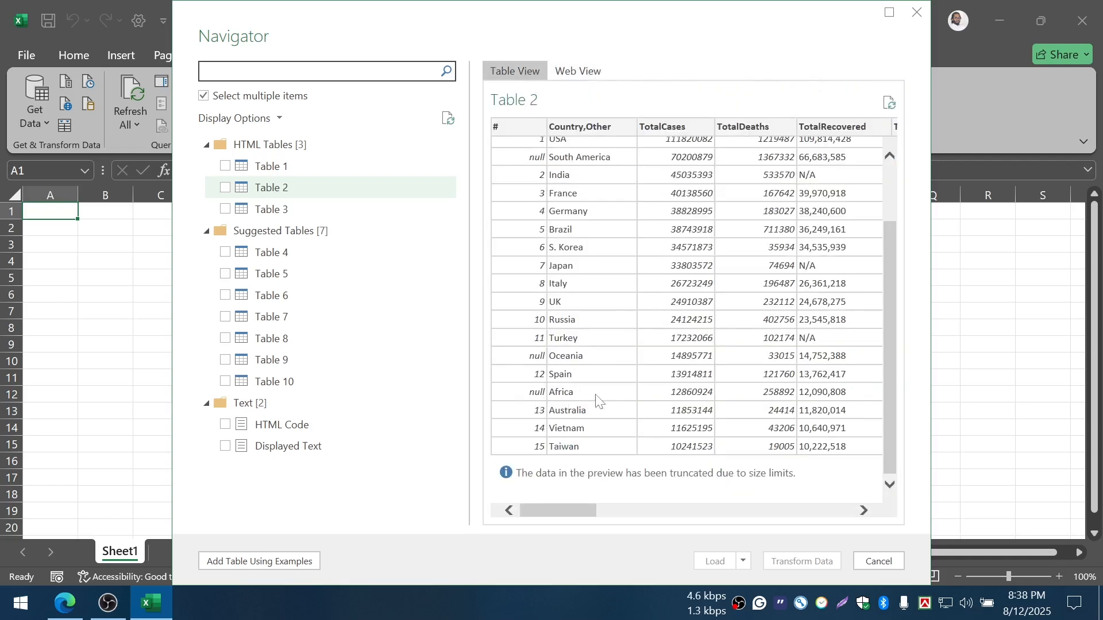
Check the columns of Table 2 in the preview, include only Table 2, and open it in Power Query with Transform Data
scroll(580, 198, up, 3)
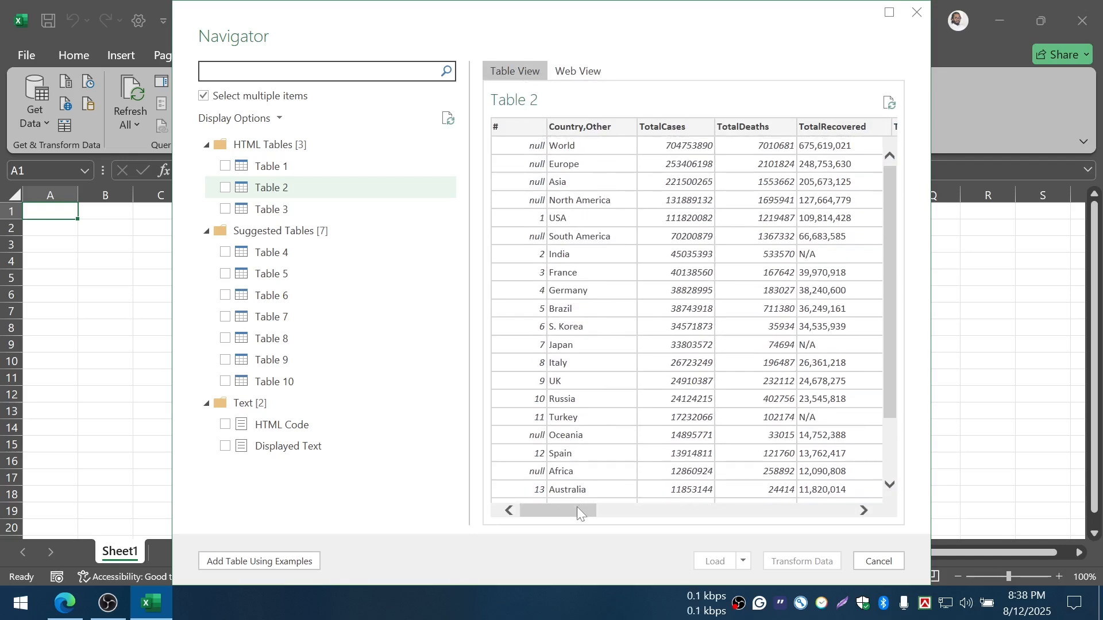
drag(577, 510, 710, 503)
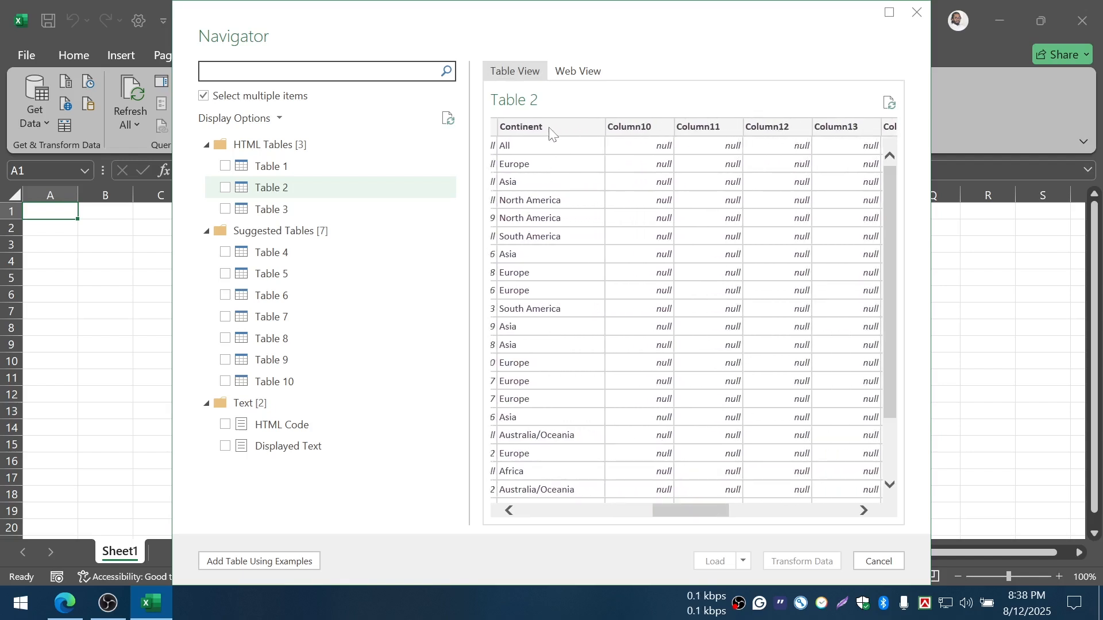
drag(675, 510, 642, 520)
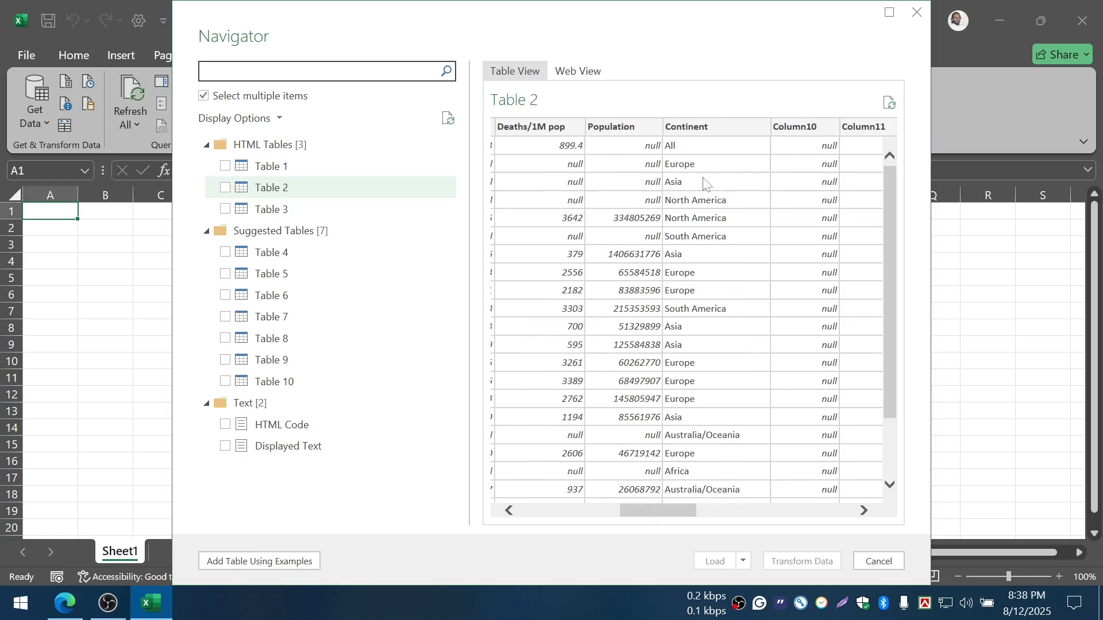
drag(642, 508, 583, 514)
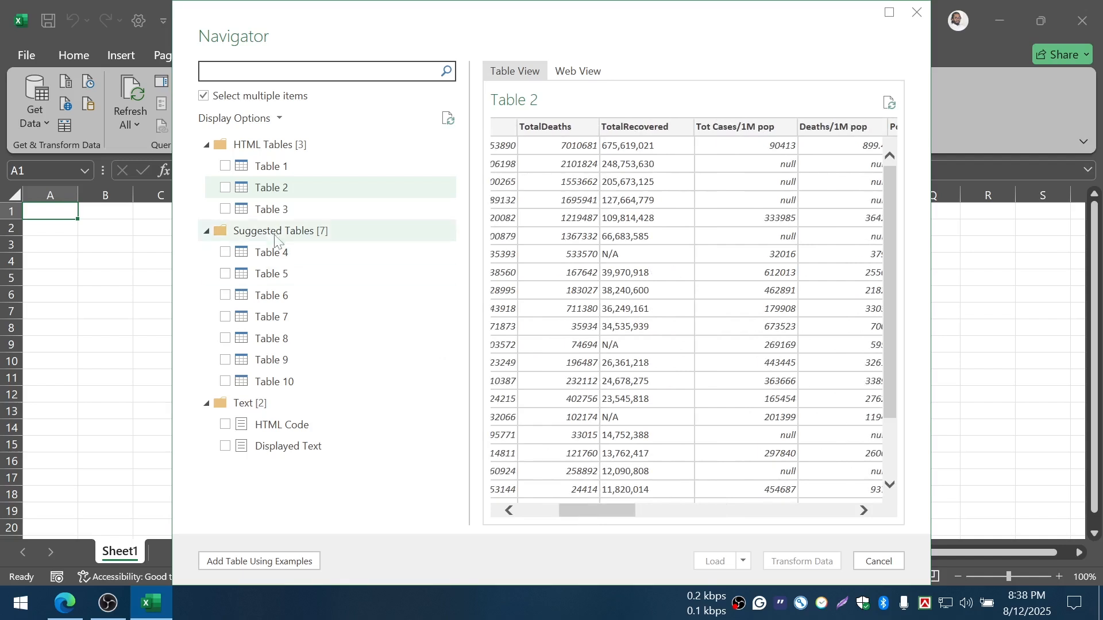
click(224, 189)
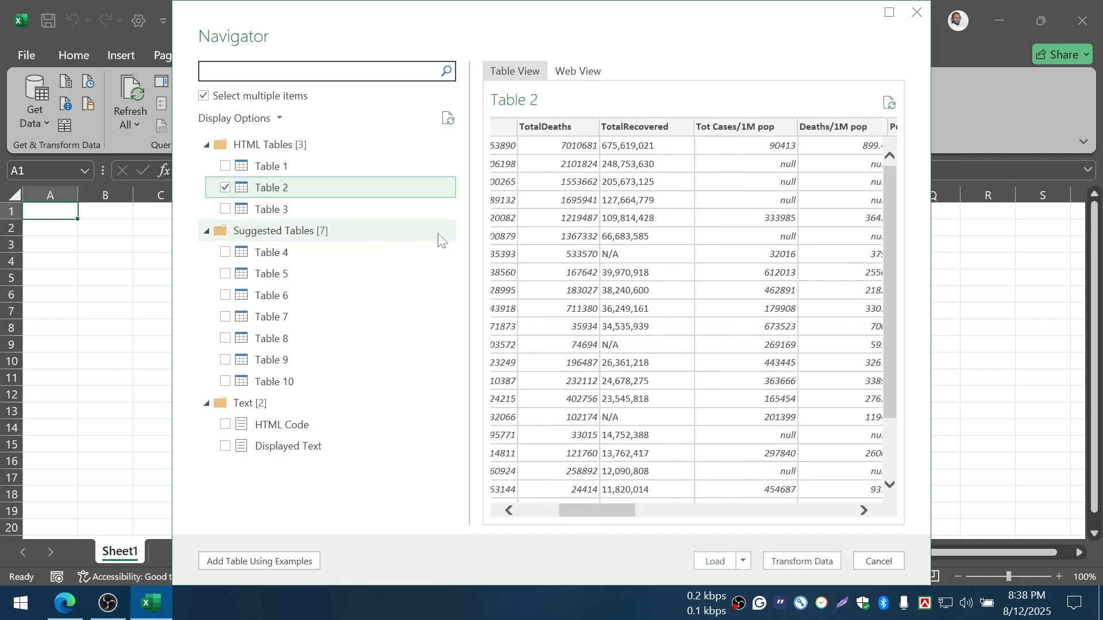
click(818, 566)
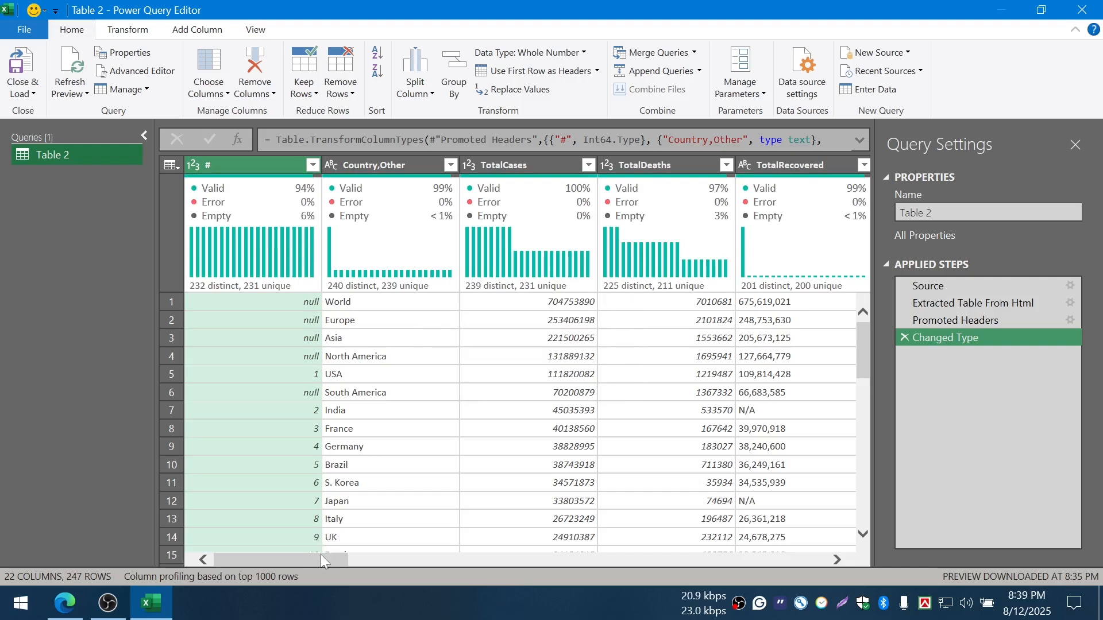
Remove all other columns, keeping only Continent, Population, Deaths/1M pop, Tot Cases/1M pop, TotalRecovered, TotalDeaths, TotalCases, Country,Other and #
drag(312, 561, 545, 567)
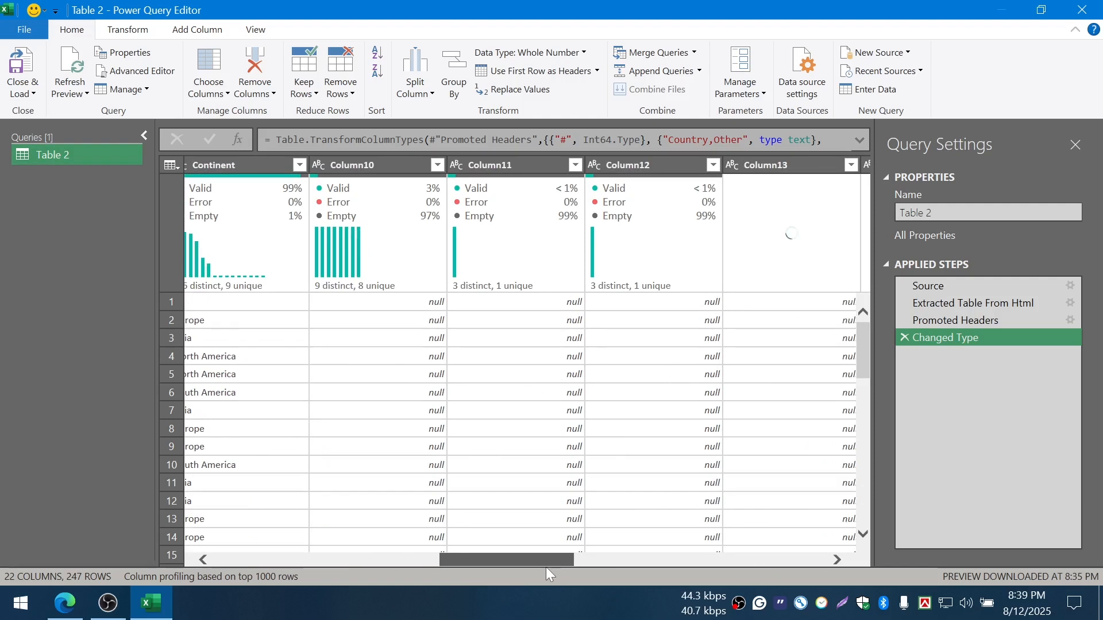
drag(546, 566, 560, 564)
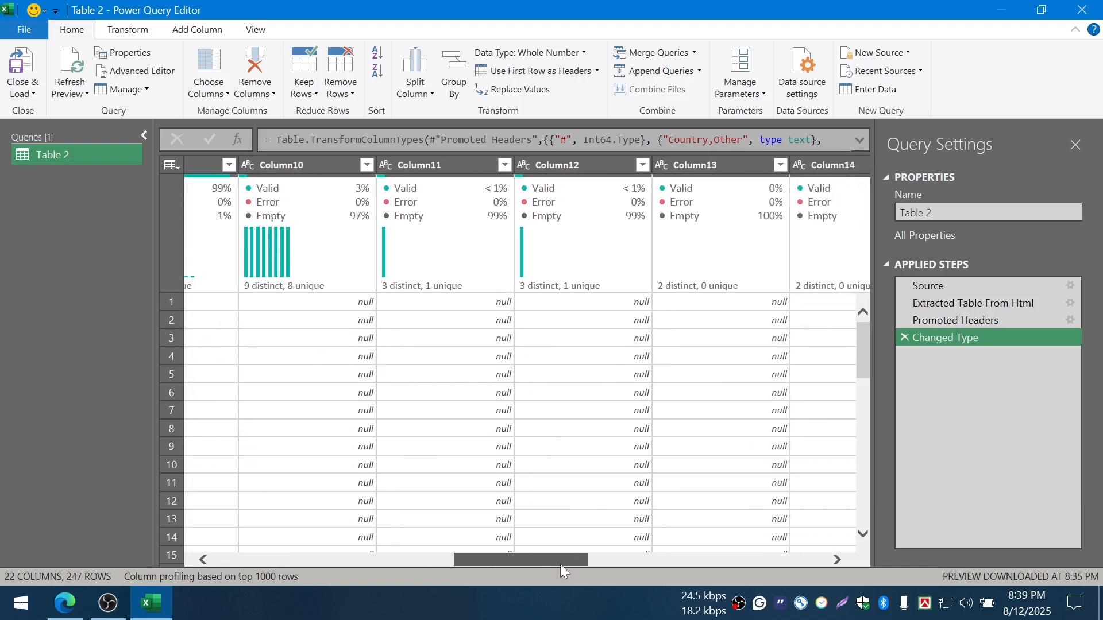
click(310, 166)
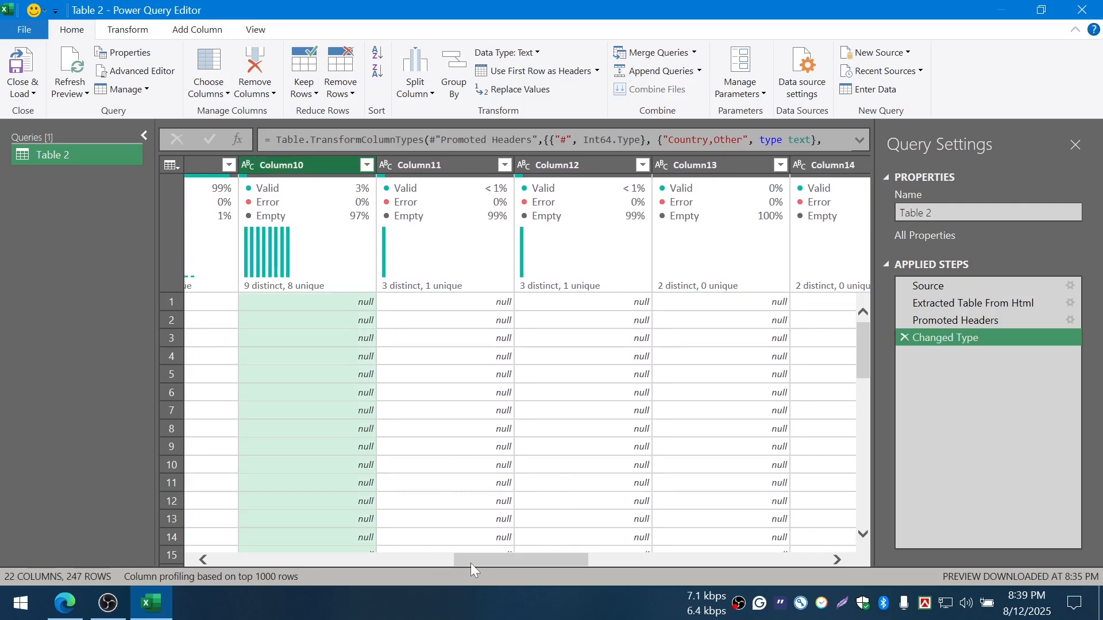
drag(471, 563, 230, 567)
click(373, 167)
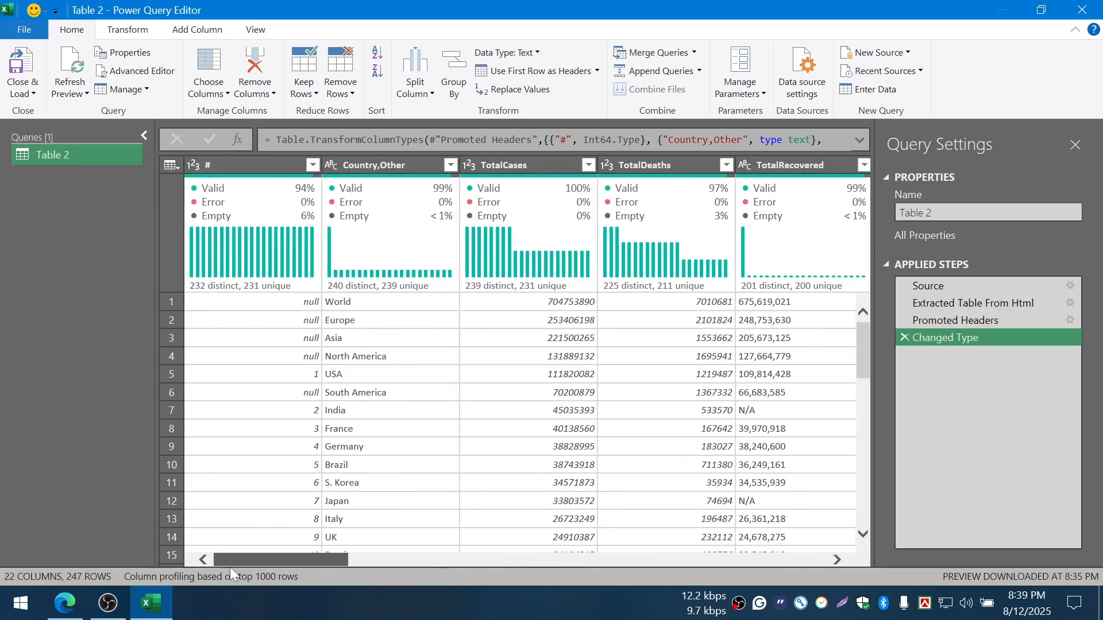
shift+click(240, 165)
right_click(239, 164)
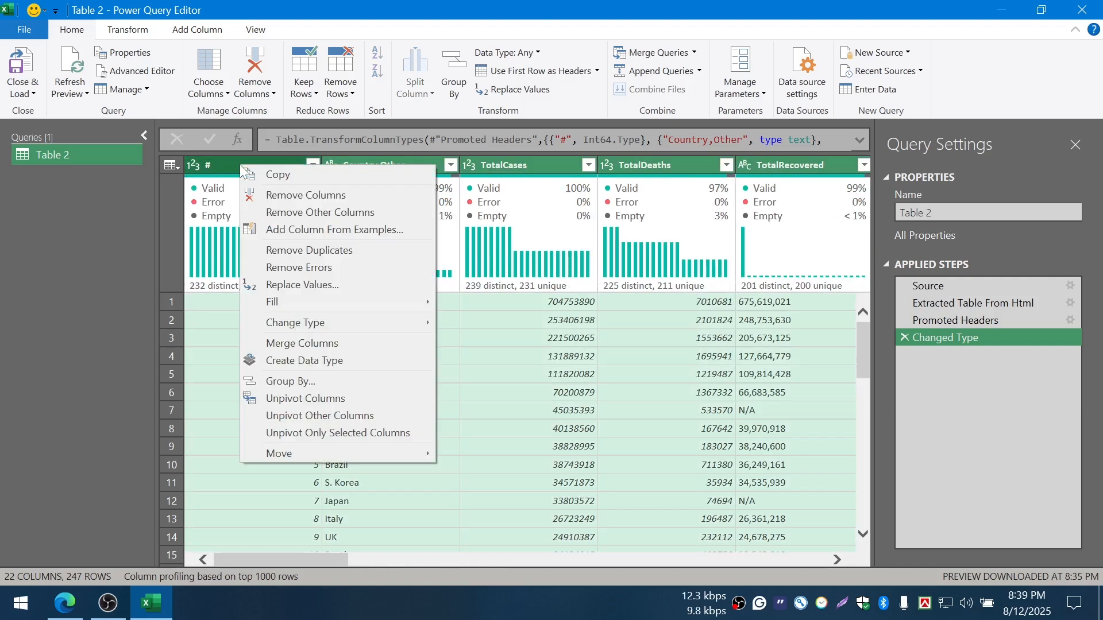
click(302, 213)
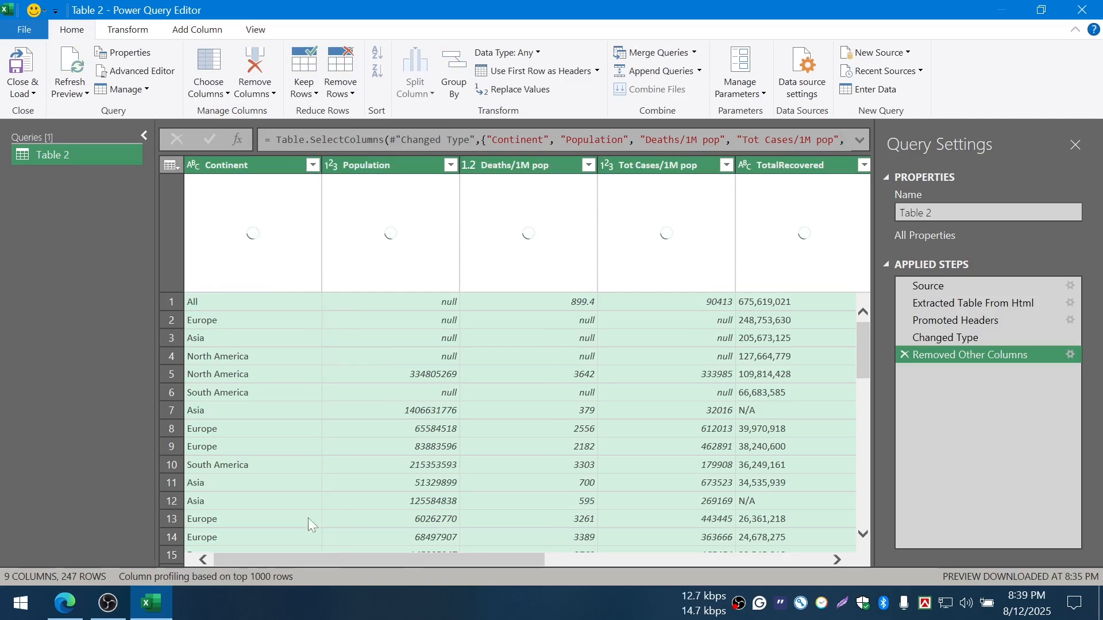
Move the # column to the beginning of the table, before the Continent column
drag(274, 561, 632, 538)
drag(758, 165, 232, 167)
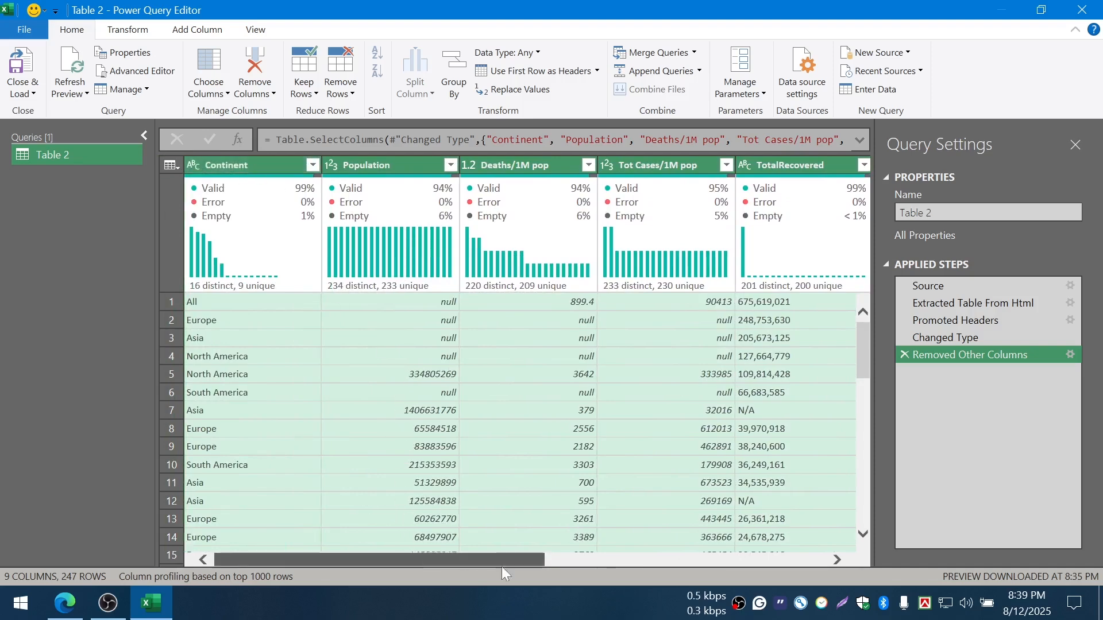
drag(501, 560, 786, 546)
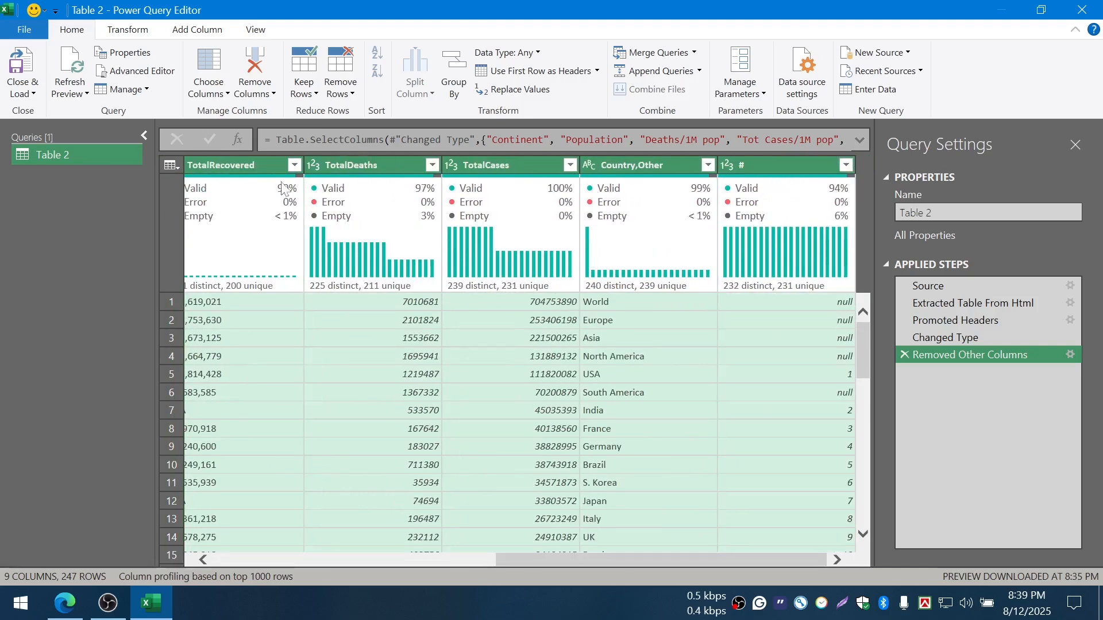
drag(754, 160, 306, 165)
drag(785, 165, 342, 178)
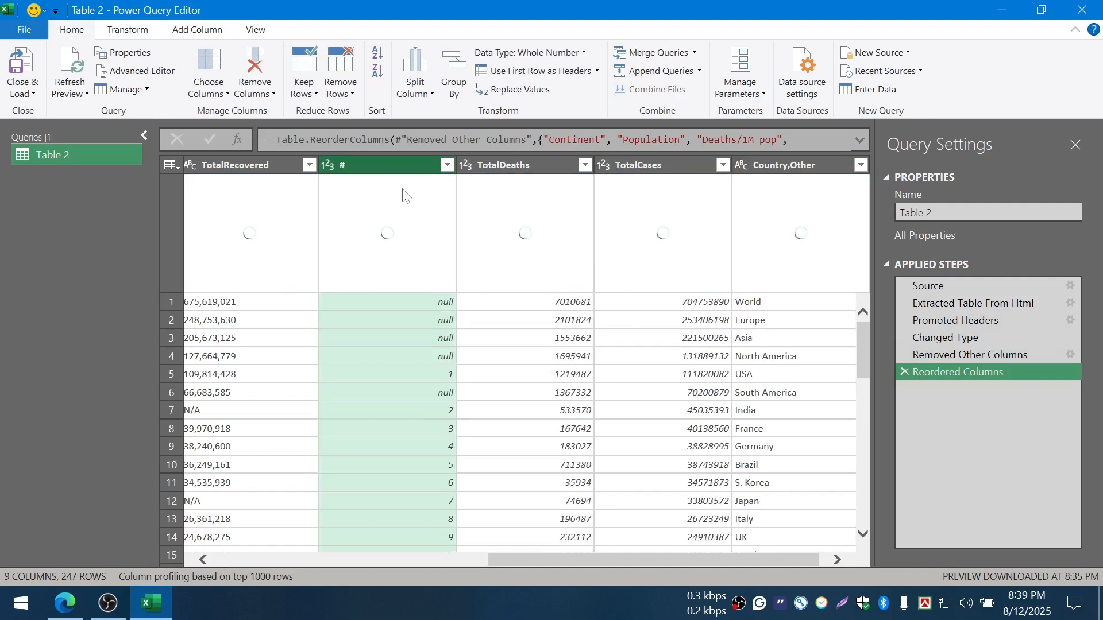
drag(204, 183, 199, 157)
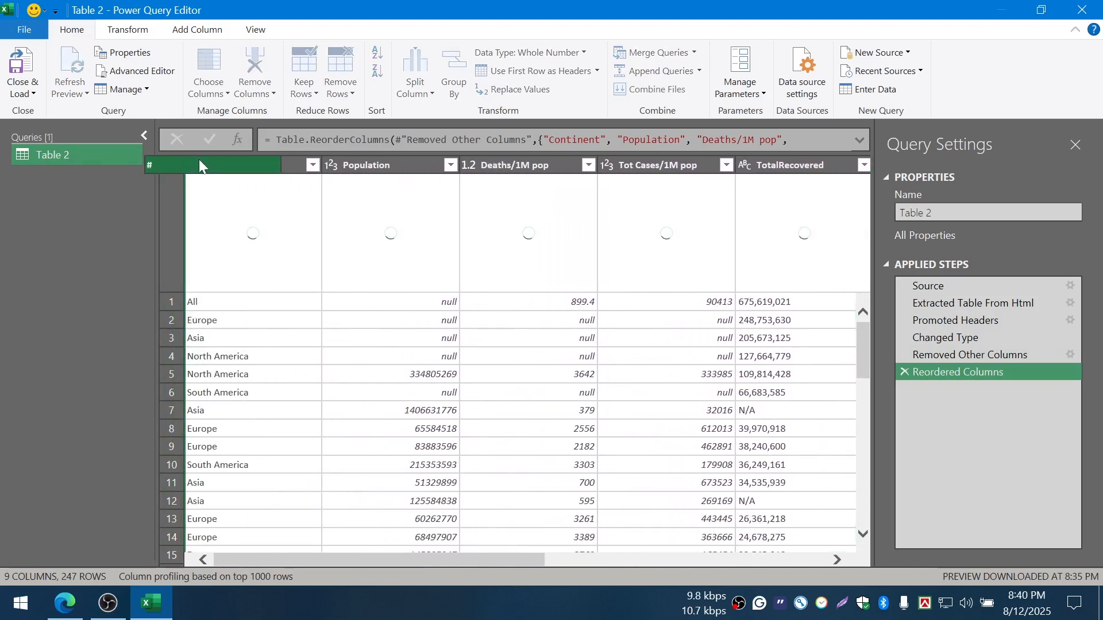
Rename the # column to Index
double_click(247, 165)
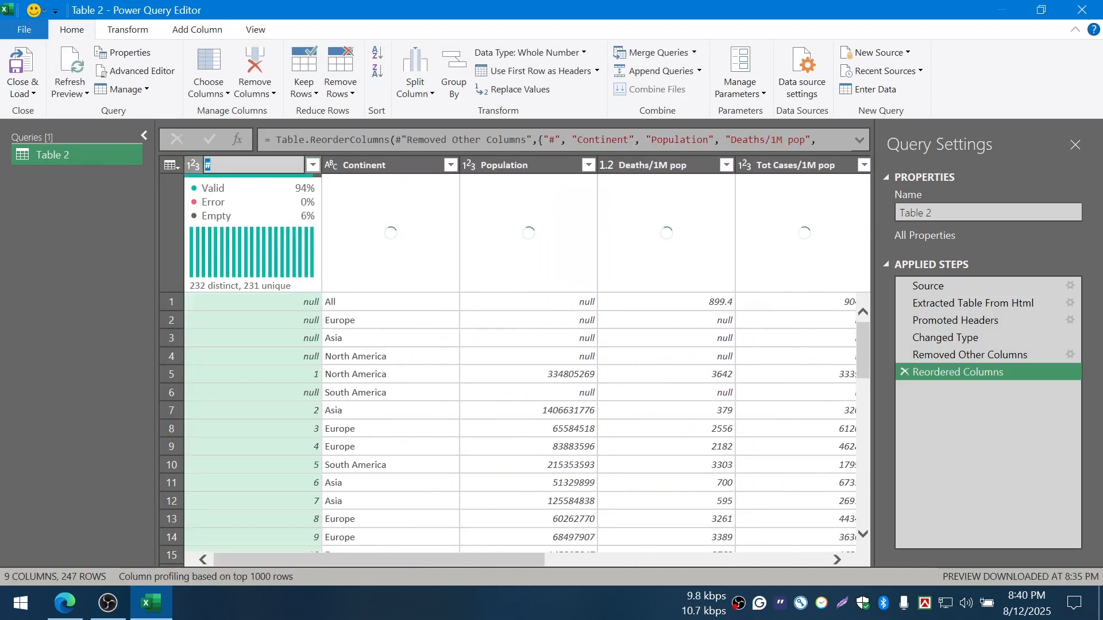
text(Index)
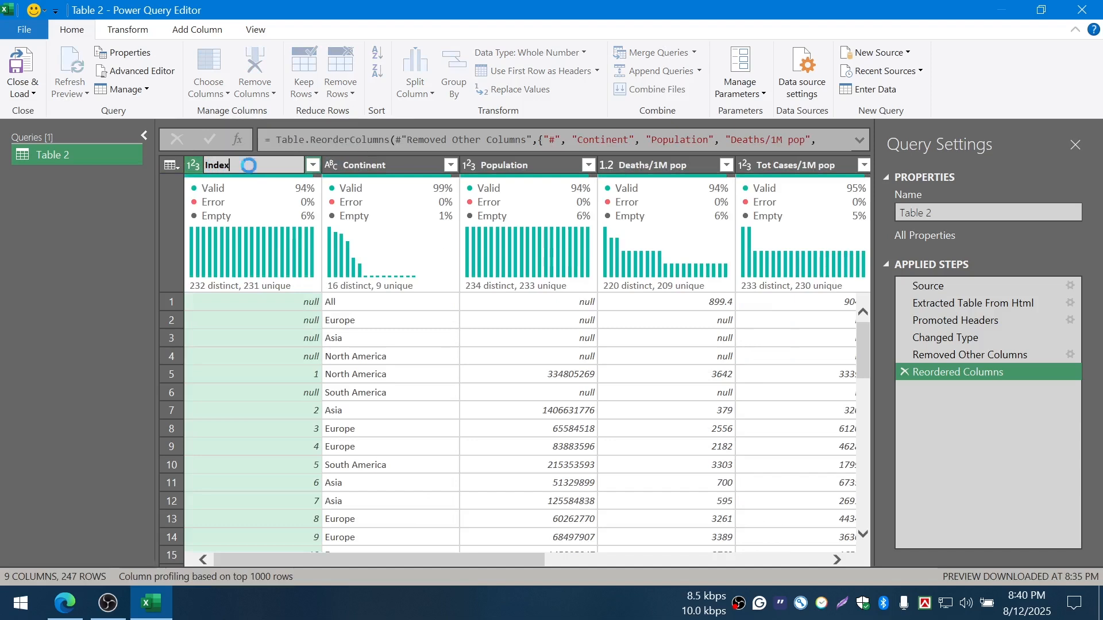
key(Return)
Examine the table's rows and column profiling options, and inspect the full Western Sahara record in row 238
scroll(549, 379, down, 3)
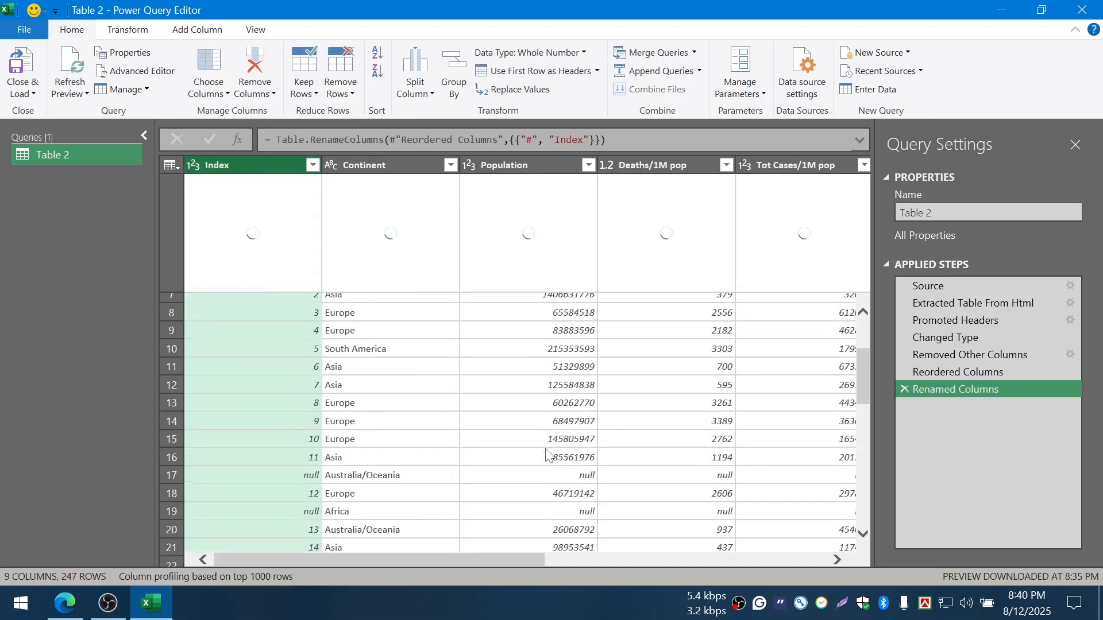
click(251, 580)
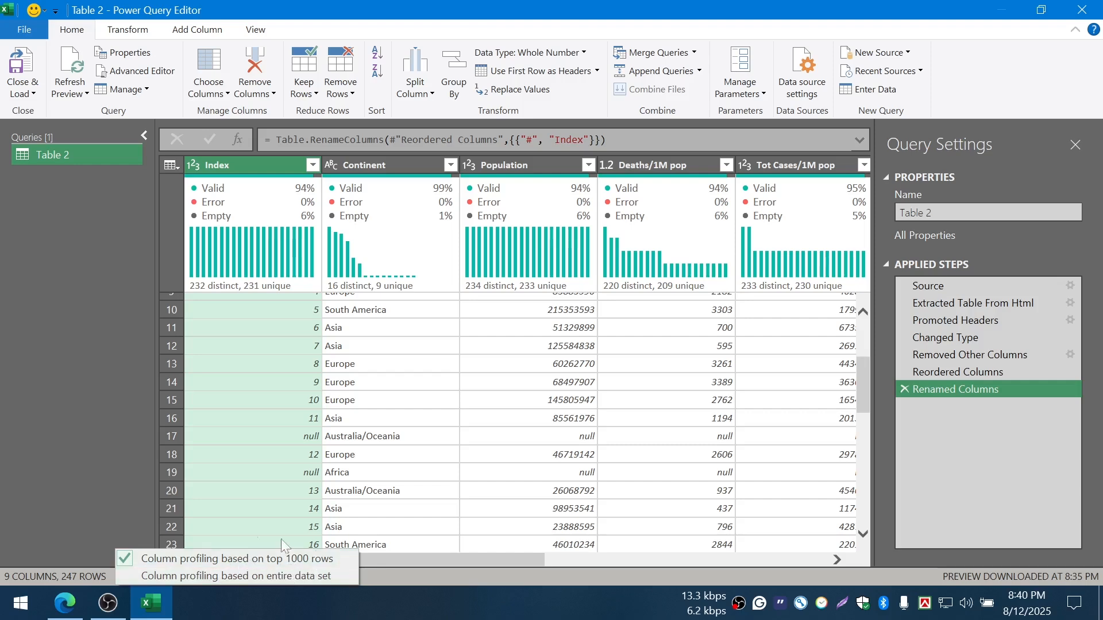
click(207, 497)
scroll(397, 500, down, 12)
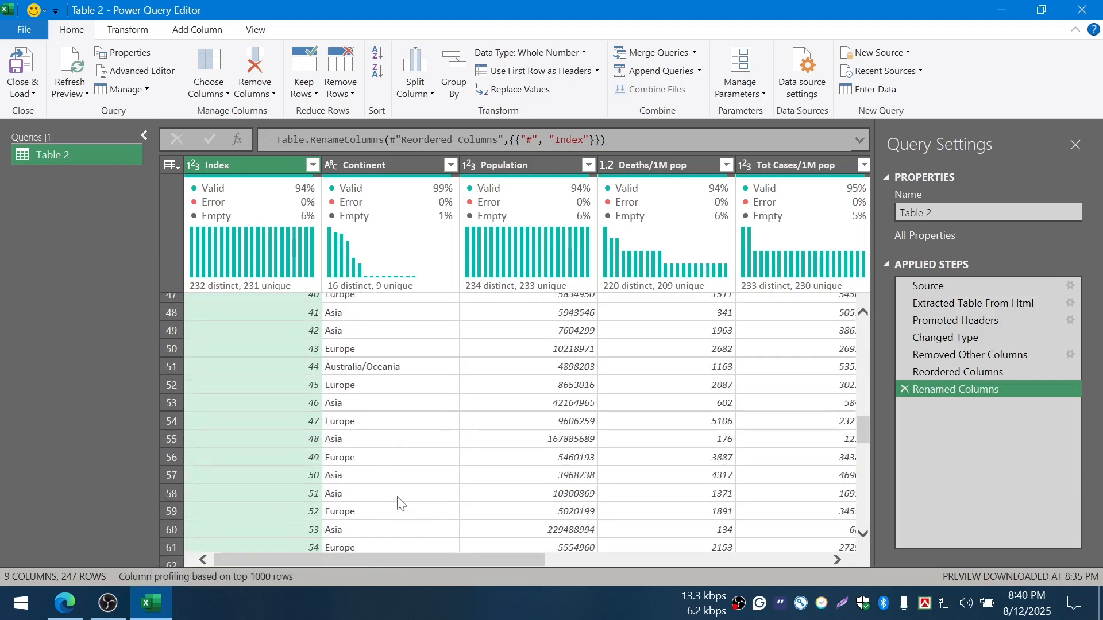
scroll(400, 503, down, 20)
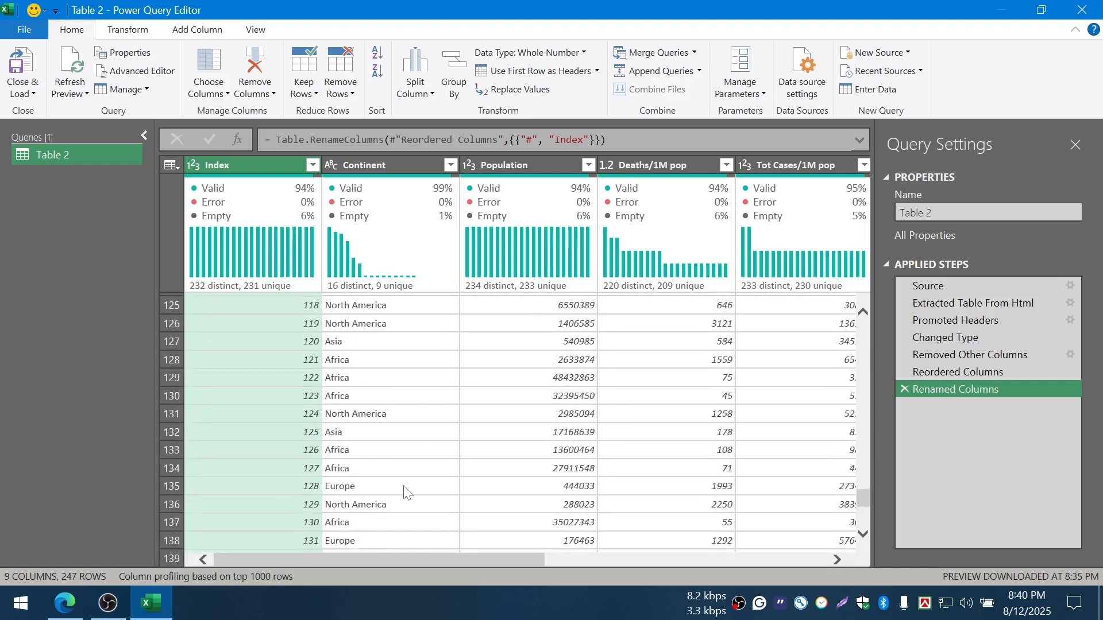
scroll(406, 493, down, 19)
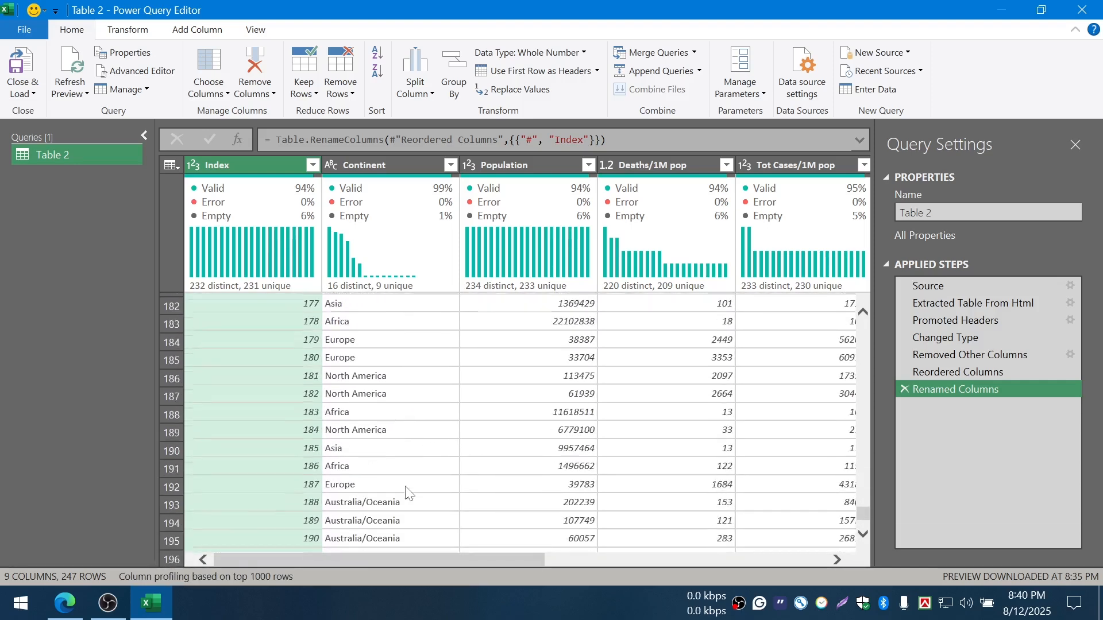
scroll(406, 493, down, 14)
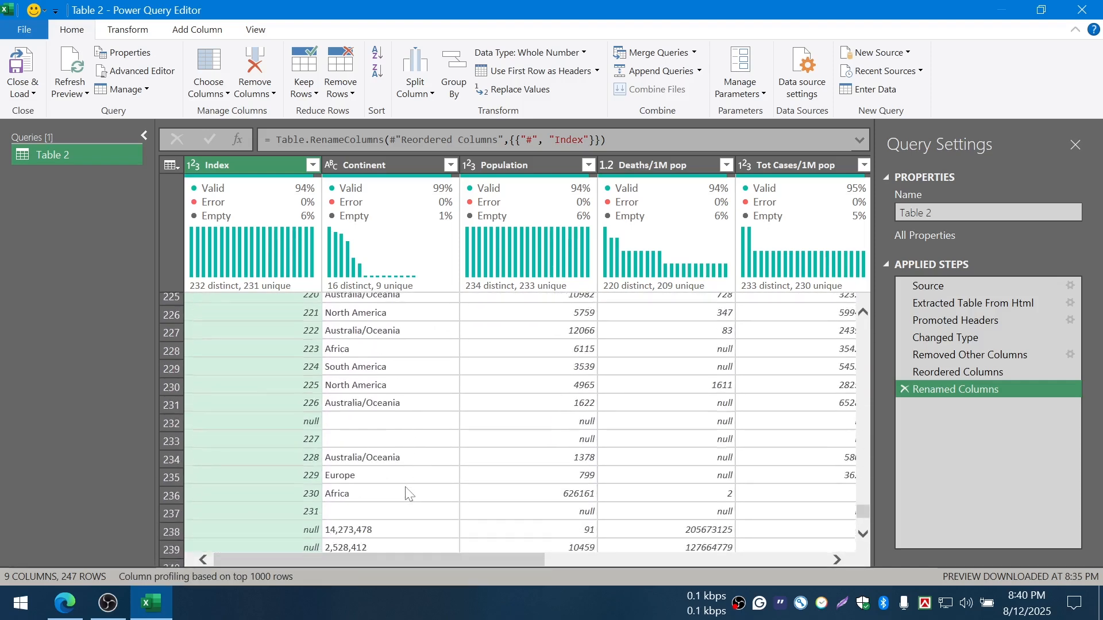
scroll(406, 492, down, 3)
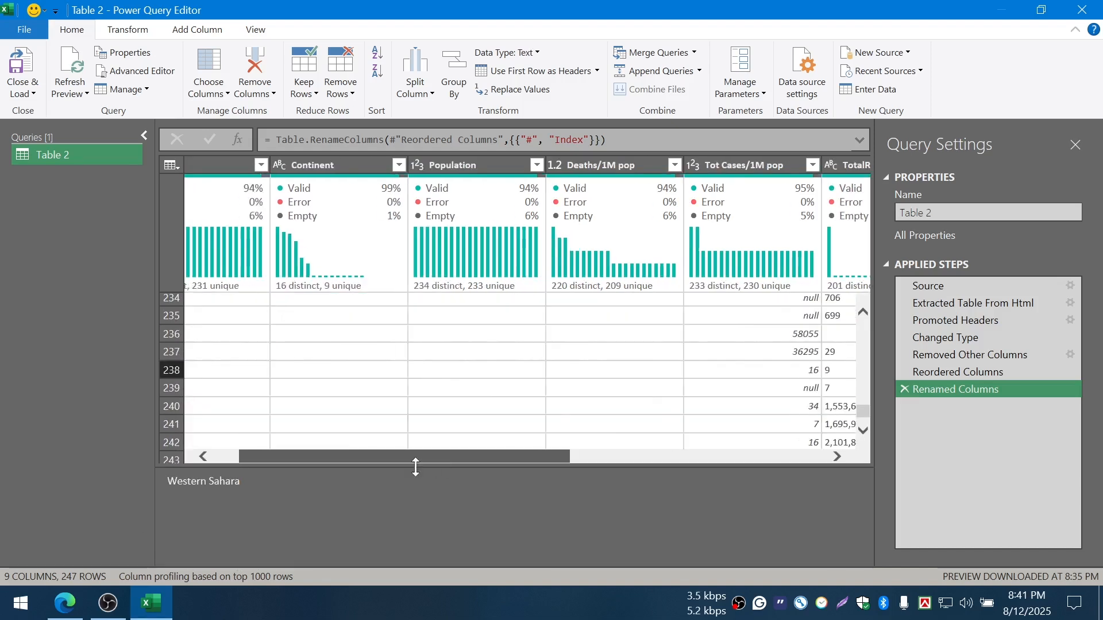
drag(416, 465, 333, 465)
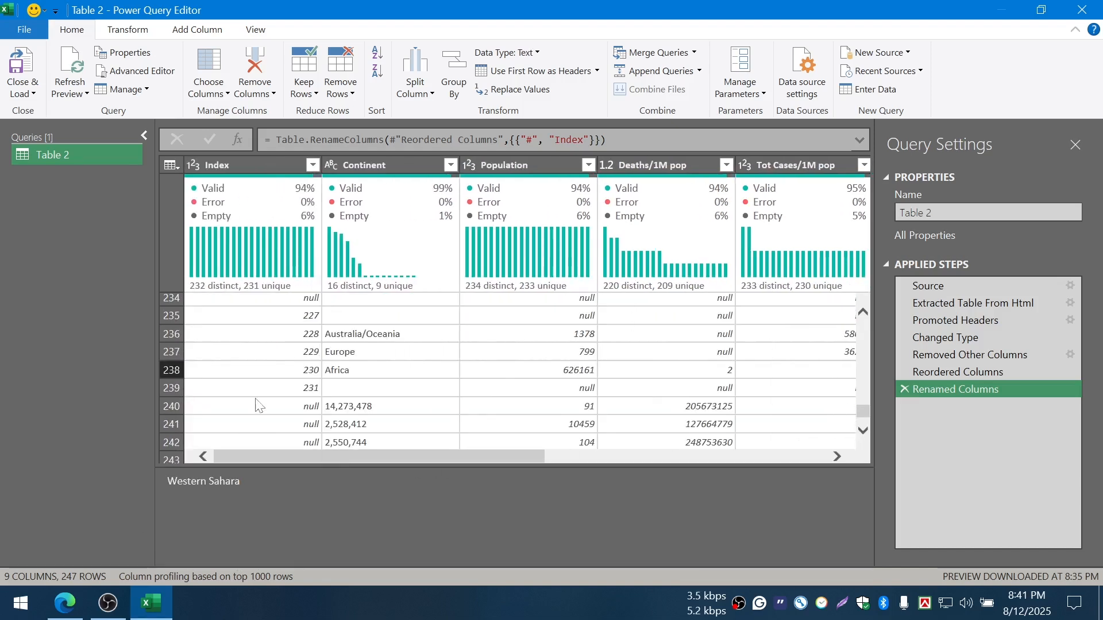
click(172, 371)
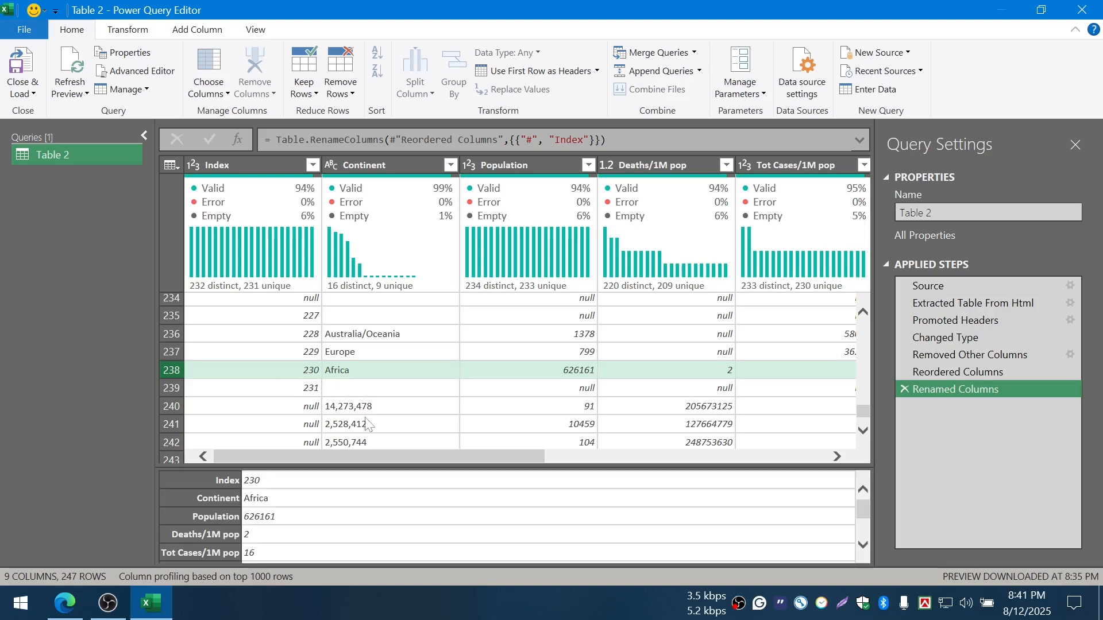
Move the Country,Other column between the Index and Continent columns
drag(368, 463, 718, 470)
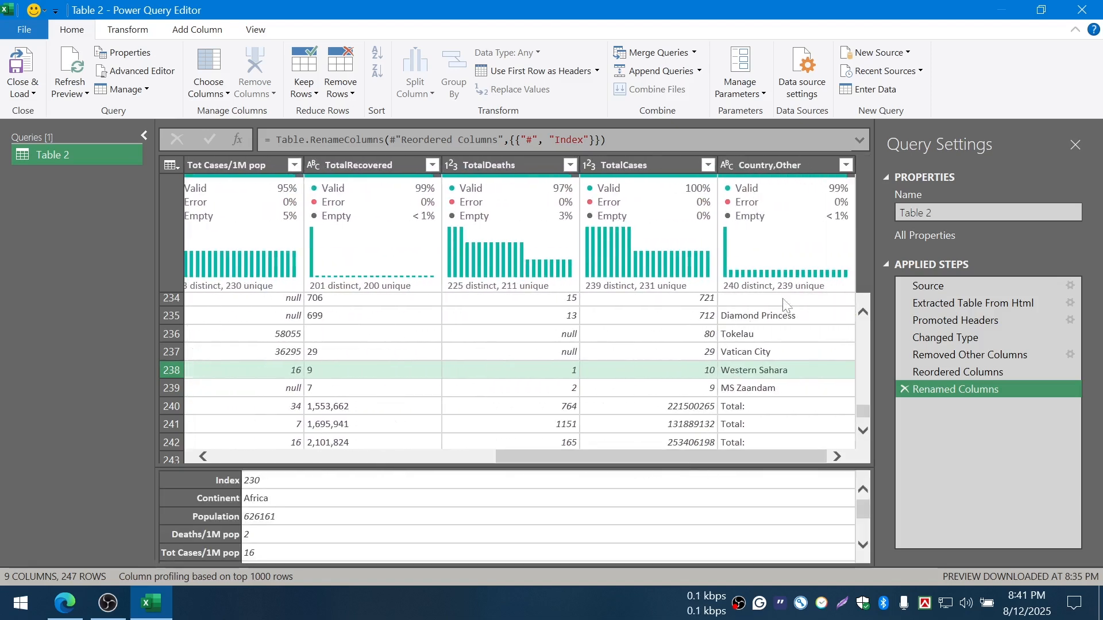
drag(776, 165, 339, 157)
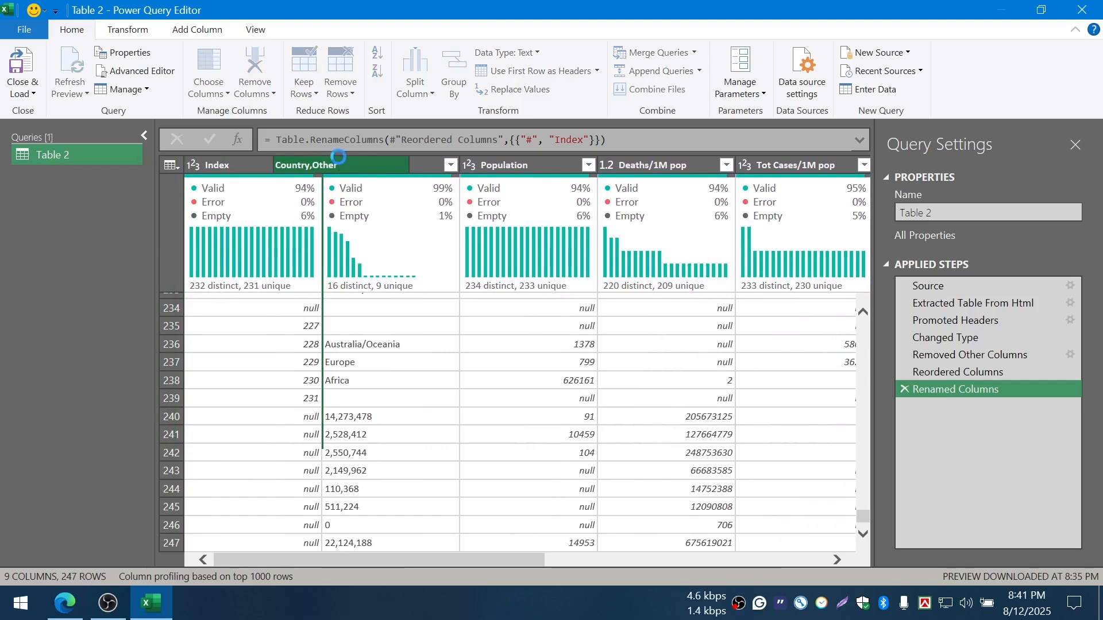
Check the end of the country list at MS Zaandam against the last rows of the Worldometer web table
scroll(439, 364, down, 9)
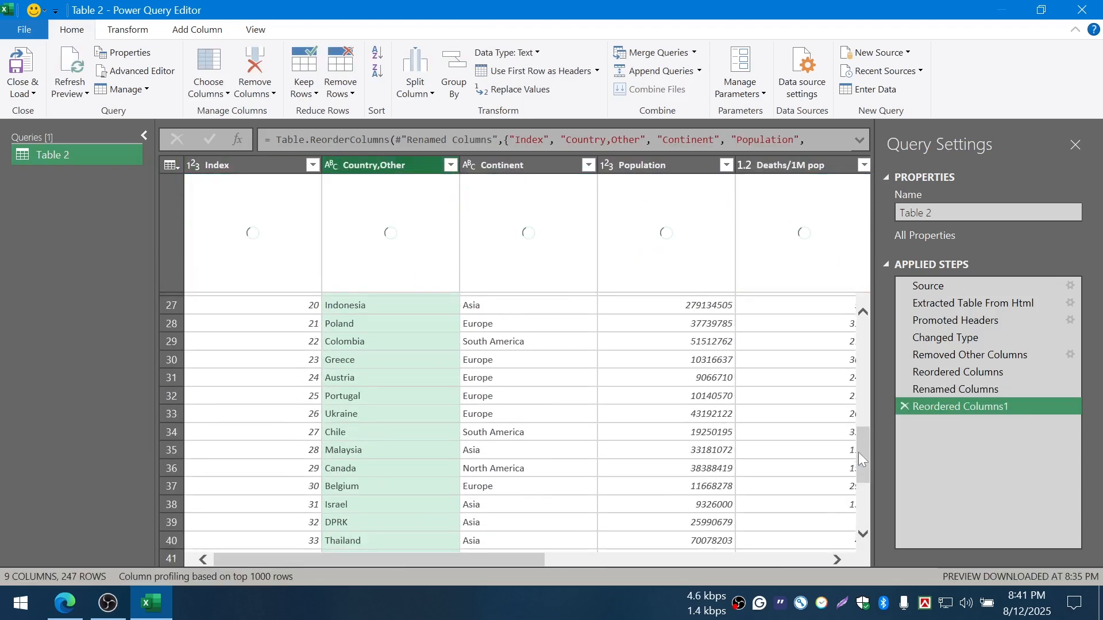
drag(862, 459, 863, 534)
drag(864, 481, 864, 526)
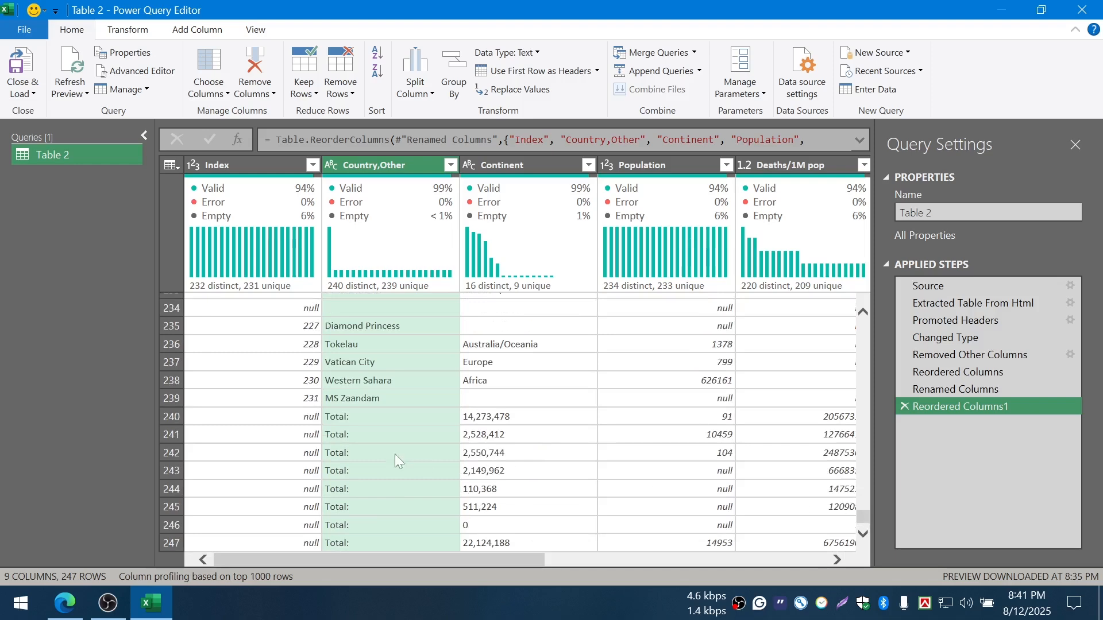
click(354, 402)
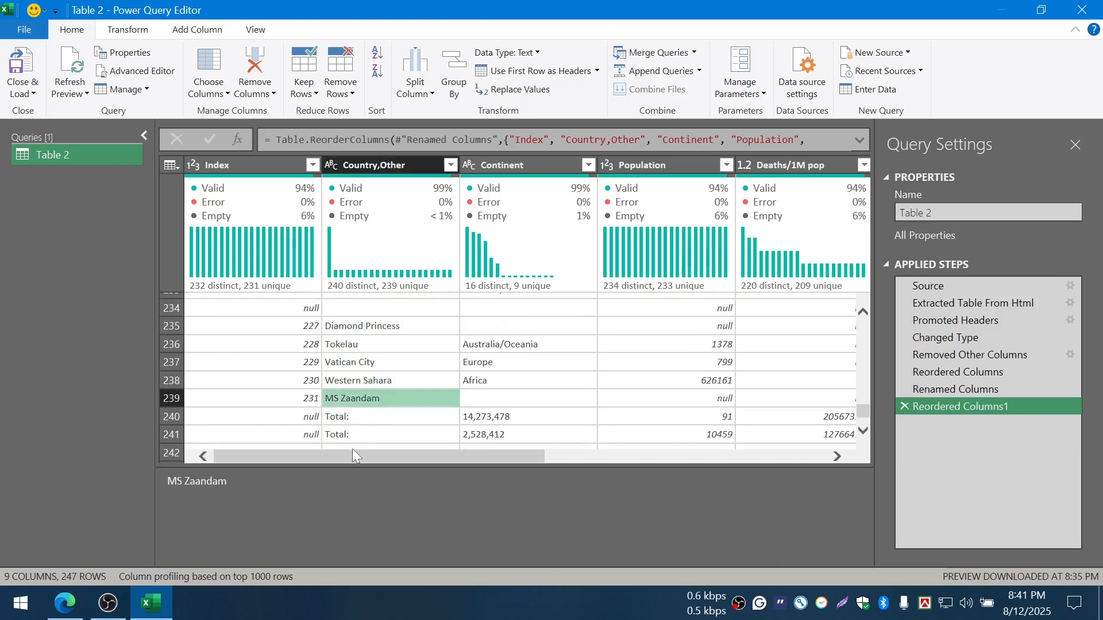
key(alt+Tab)
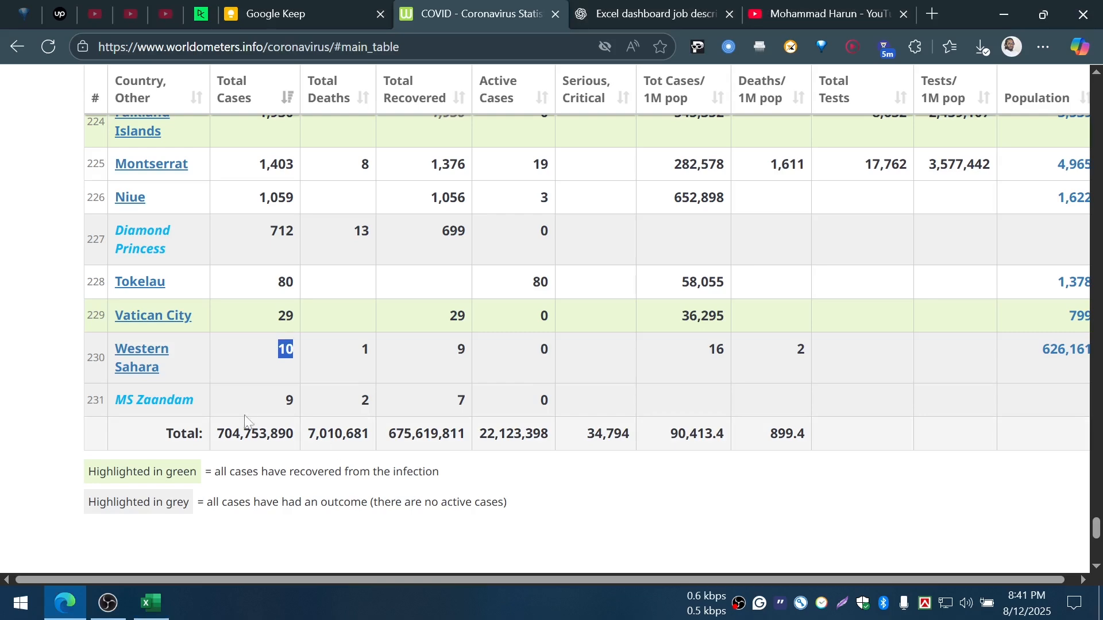
key(alt+Tab)
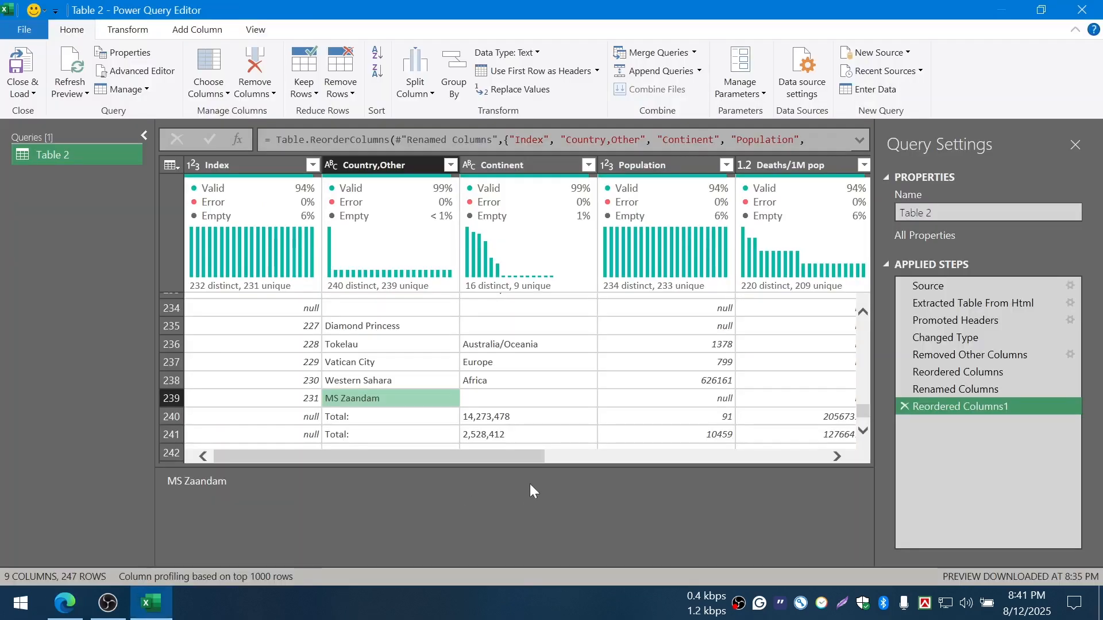
Inspect the Total rows and the full MS Zaandam record in row 239, comparing its values with the Worldometer page
drag(564, 462, 741, 470)
scroll(520, 437, down, 1)
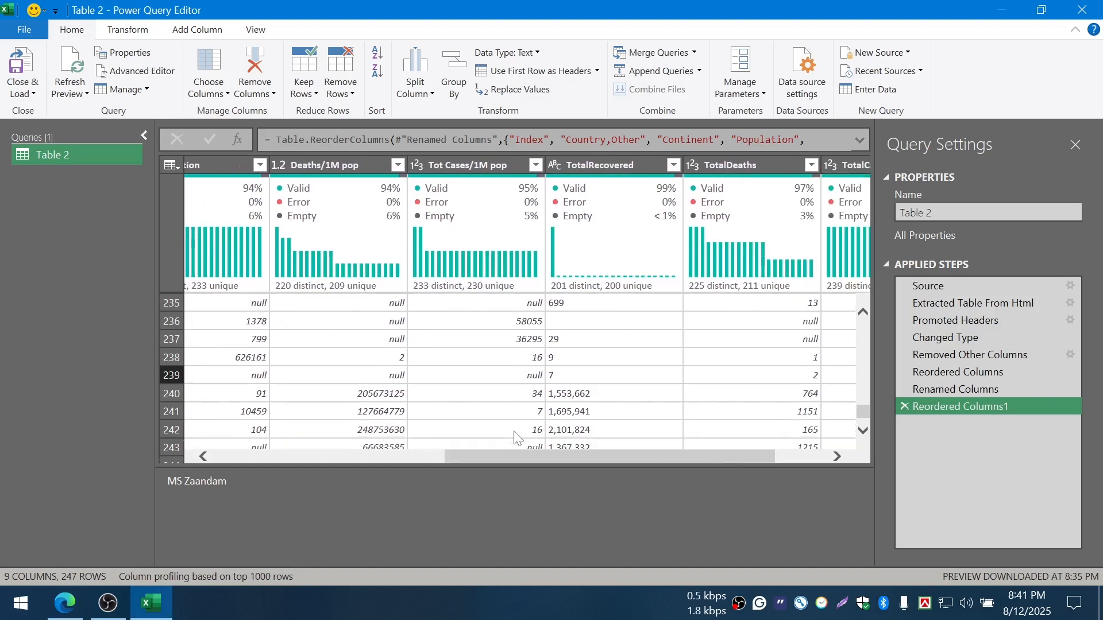
click(509, 411)
drag(495, 460, 242, 456)
click(442, 377)
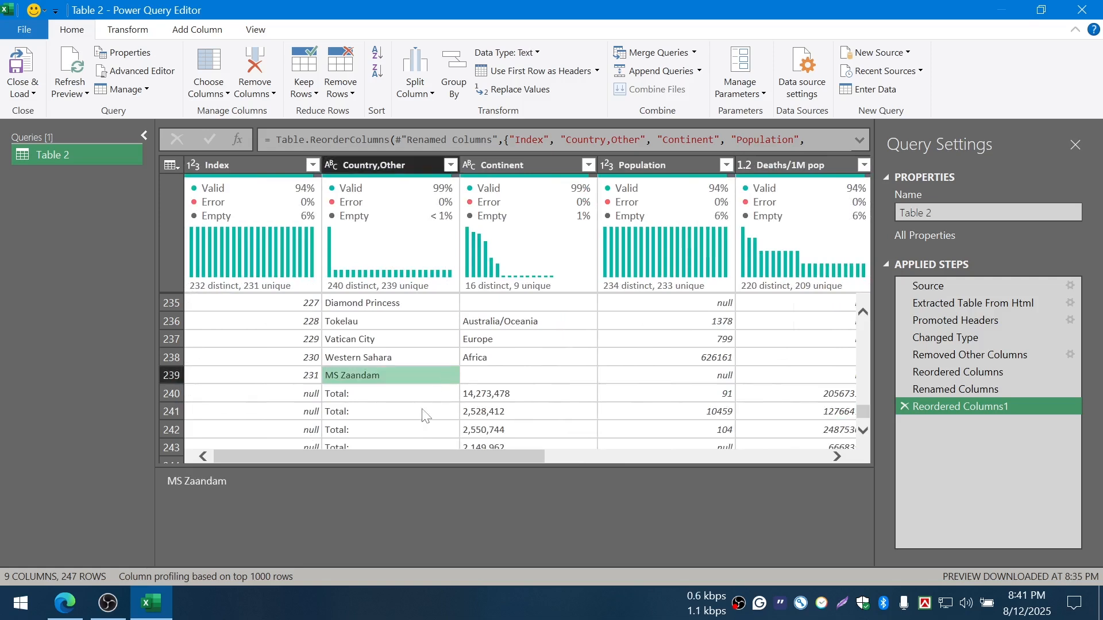
click(171, 376)
drag(288, 457, 705, 488)
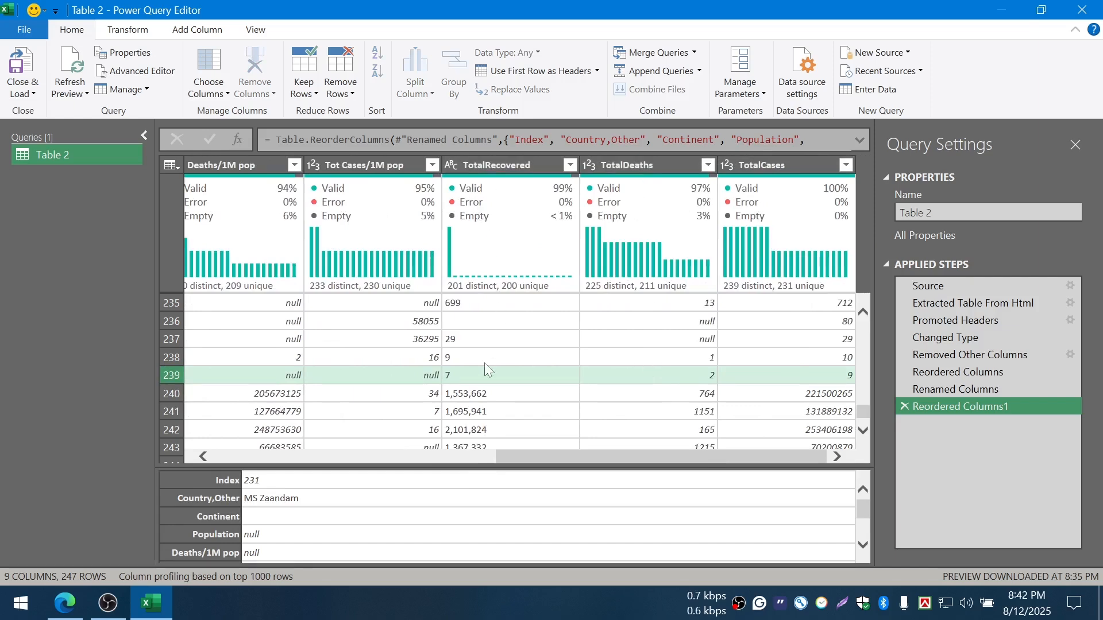
key(alt+Tab)
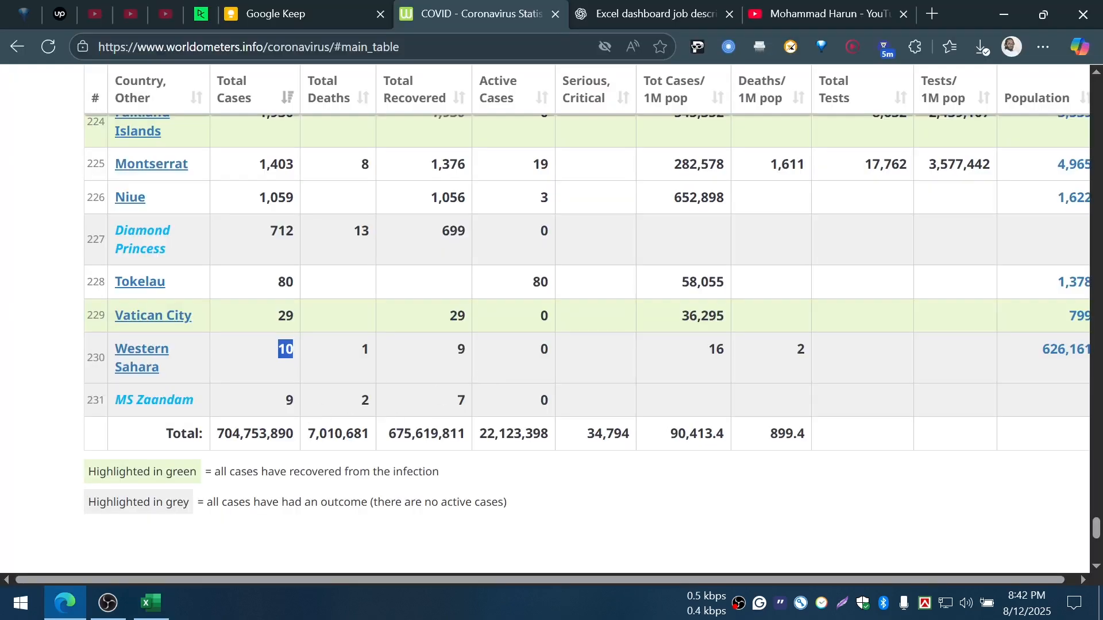
key(alt+Tab)
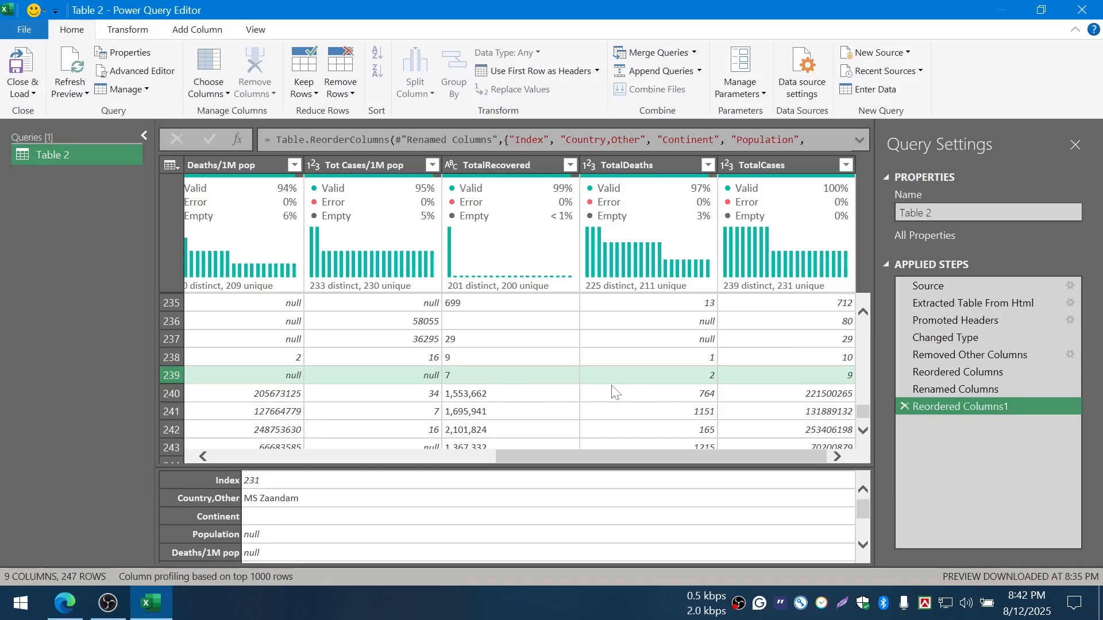
drag(520, 453, 245, 456)
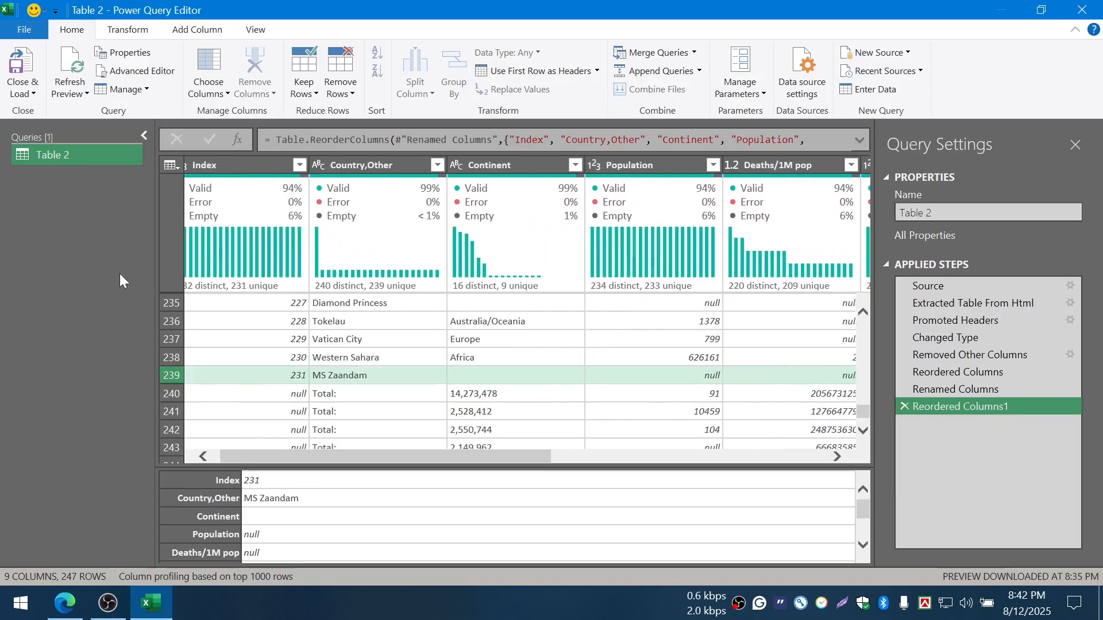
Rename the query as Covid19DataAllCountries and load it into a new worksheet of the workbook
click(977, 212)
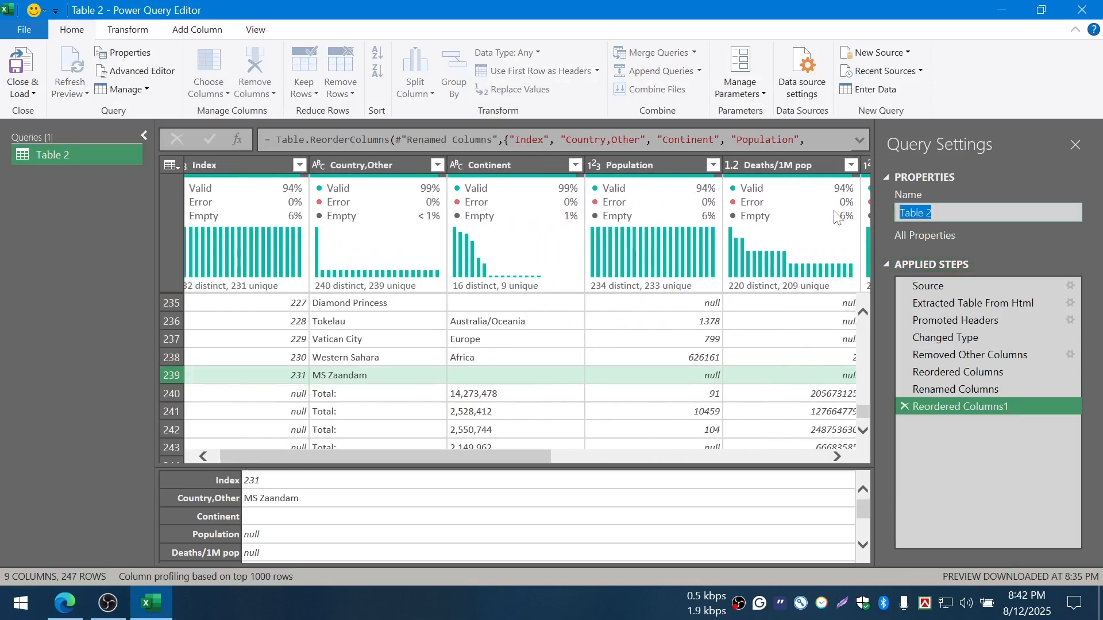
text(Covid19DataAllC)
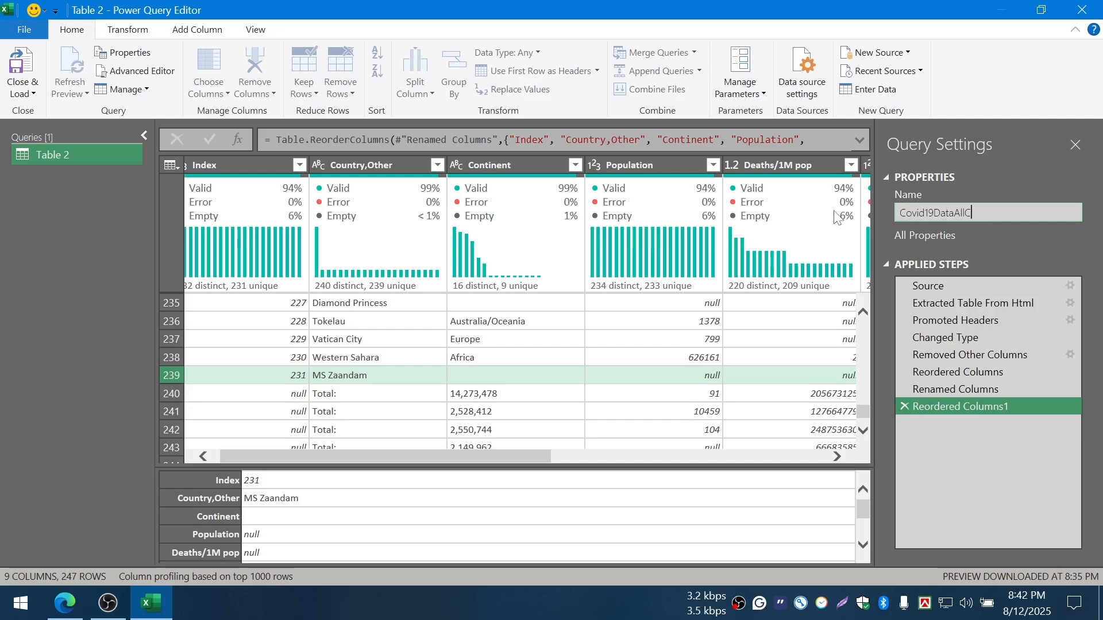
text(ountries)
key(Return)
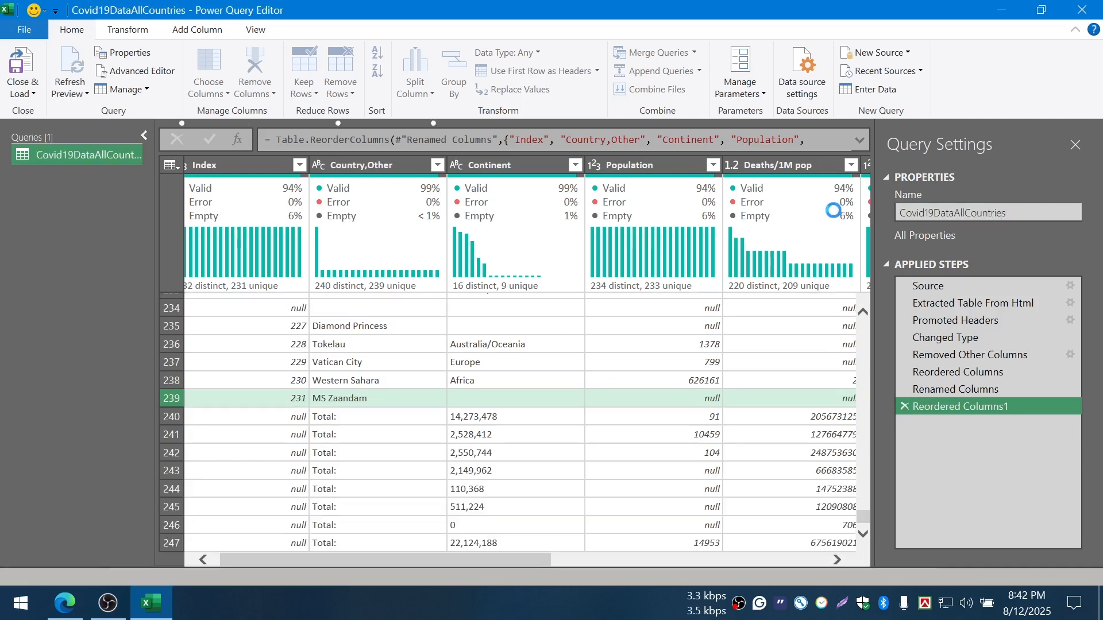
click(20, 77)
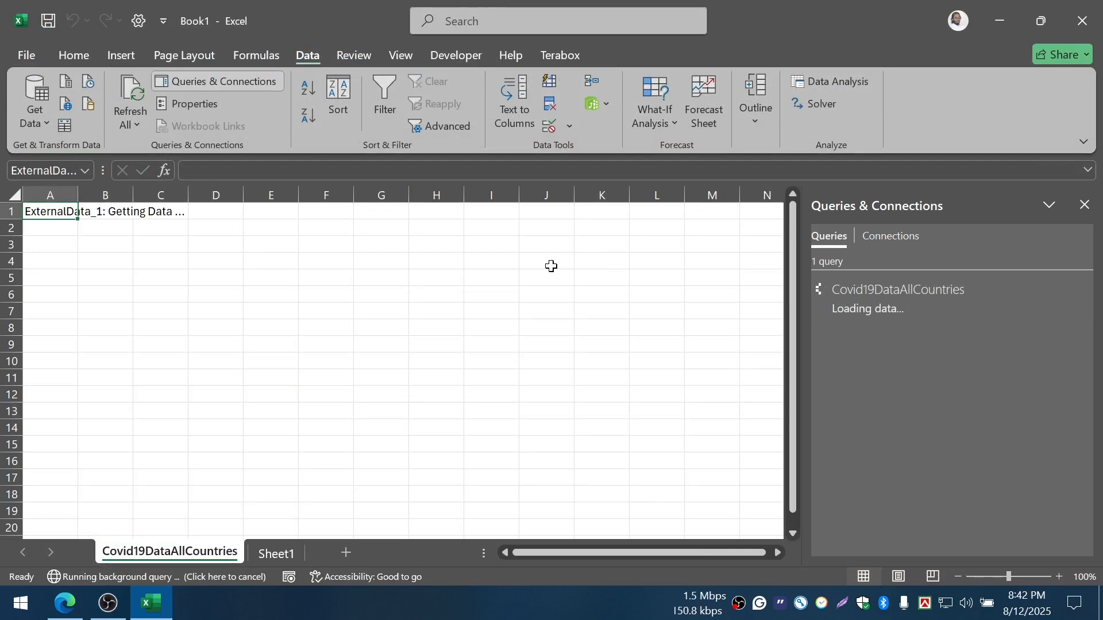
Look at the last rows of the Worldometer web table in the browser, and return to the workbook
click(64, 603)
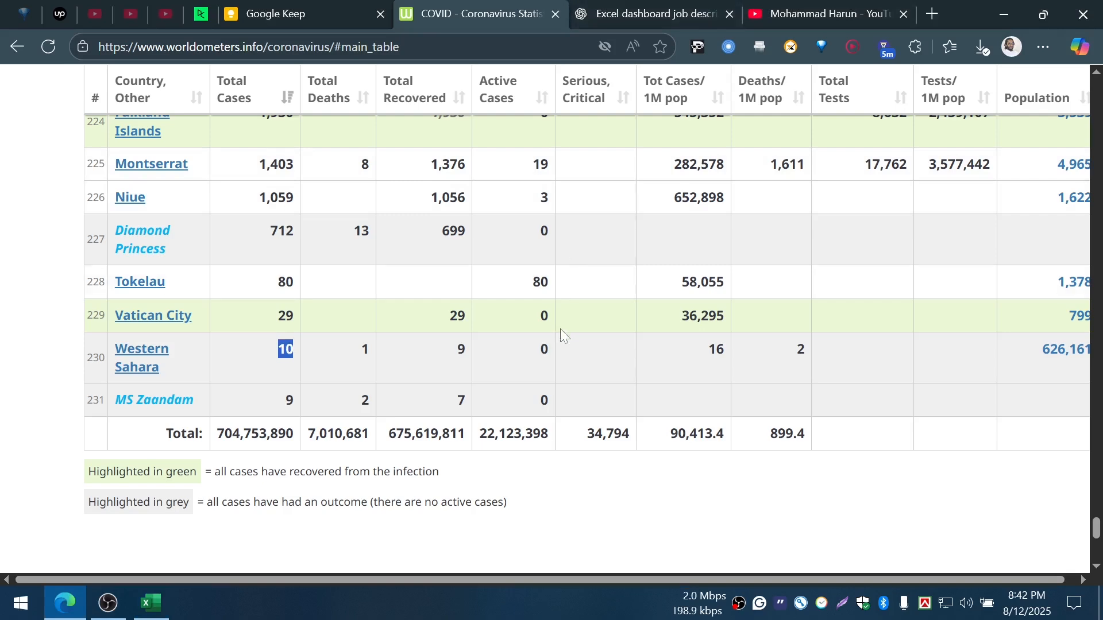
scroll(561, 332, up, 3)
click(1003, 12)
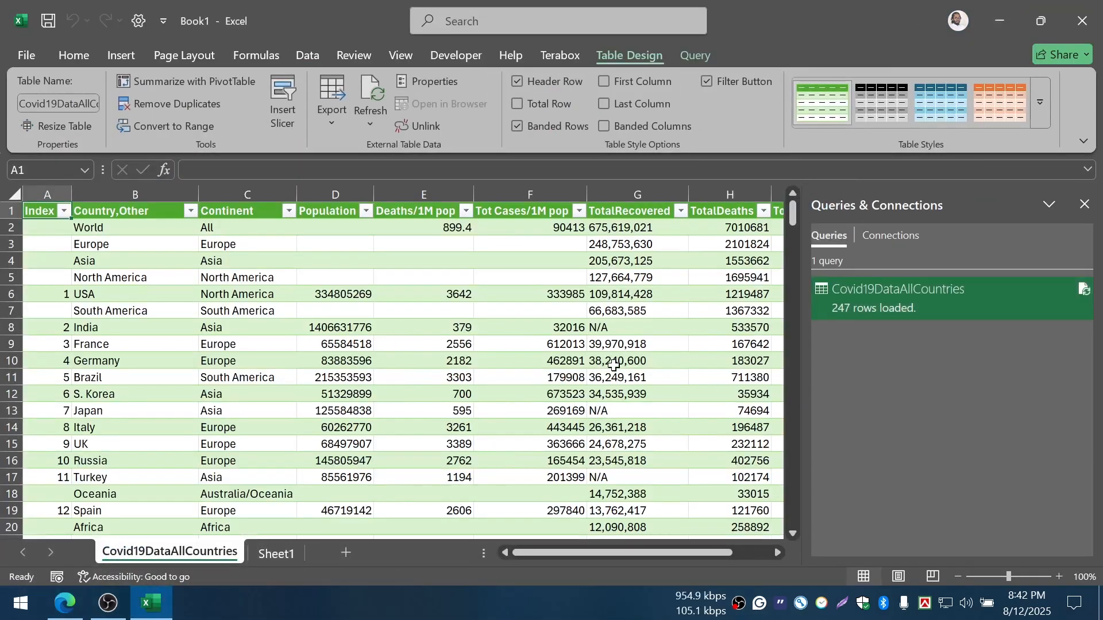
Collapse the ribbon and look through the rows and columns of the loaded Covid19DataAllCountries table
double_click(640, 51)
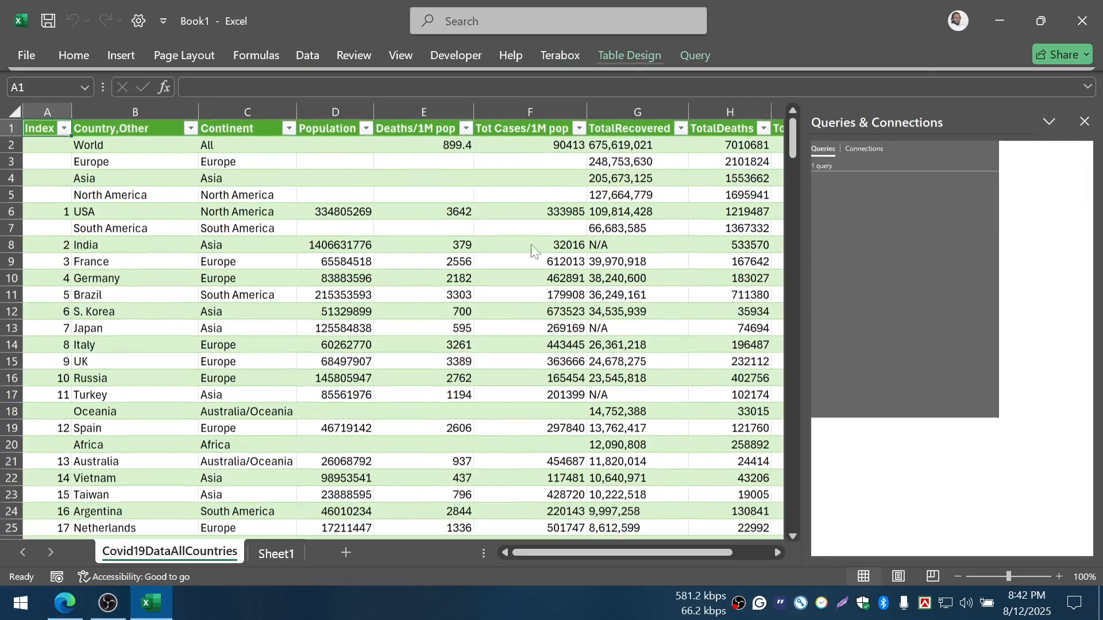
drag(341, 145, 365, 191)
scroll(425, 229, down, 5)
scroll(425, 229, down, 20)
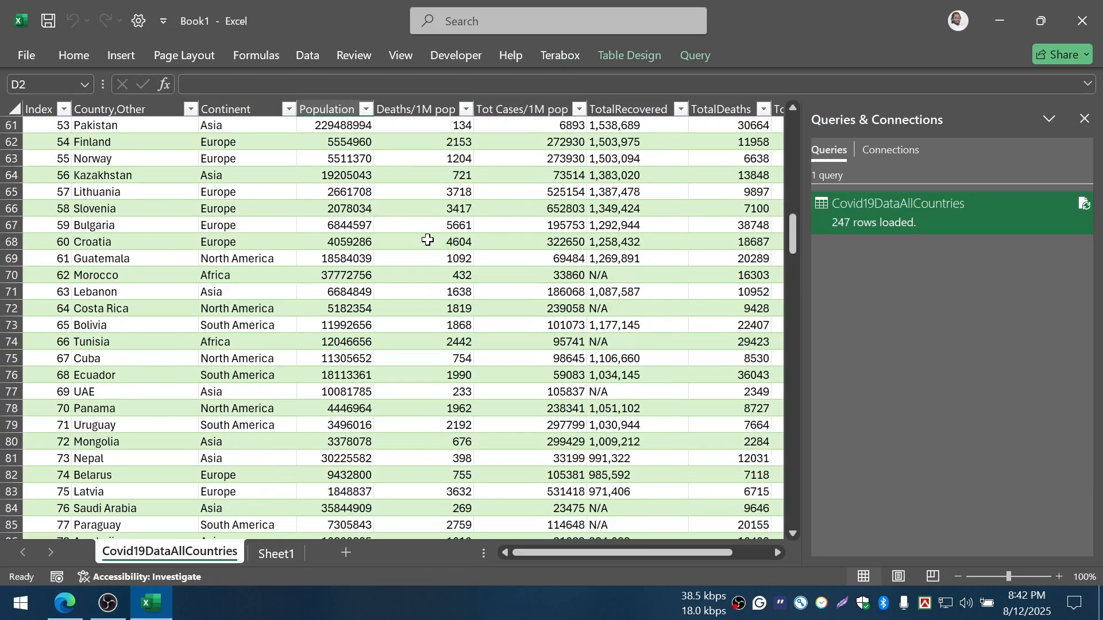
scroll(428, 240, down, 7)
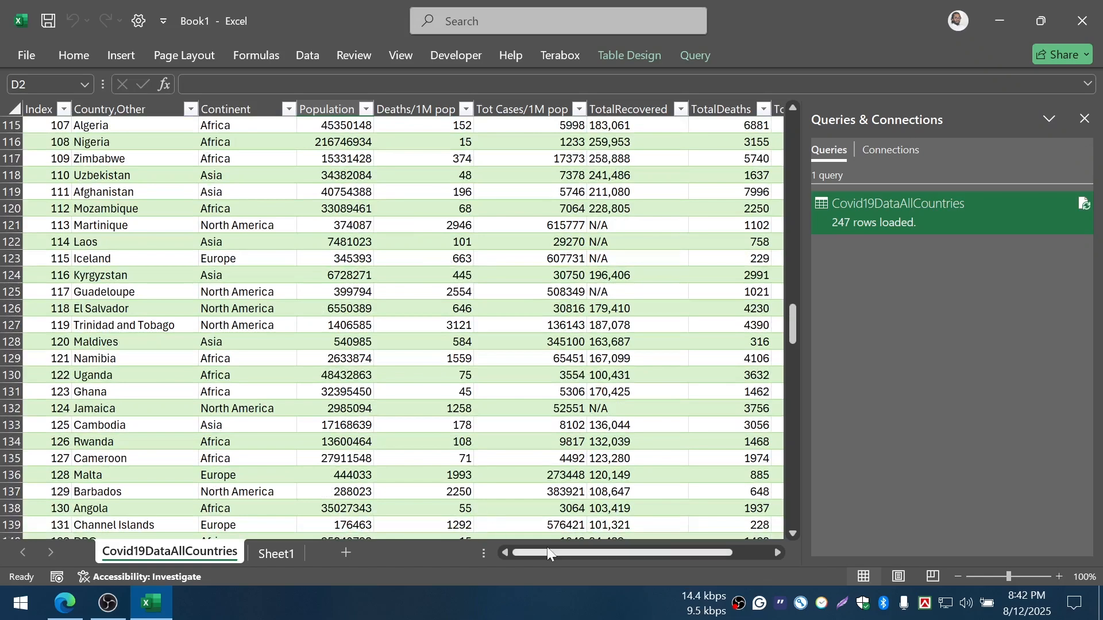
mouse_move(547, 552)
mouse_down()
mouse_move(656, 559)
mouse_move(543, 553)
mouse_up()
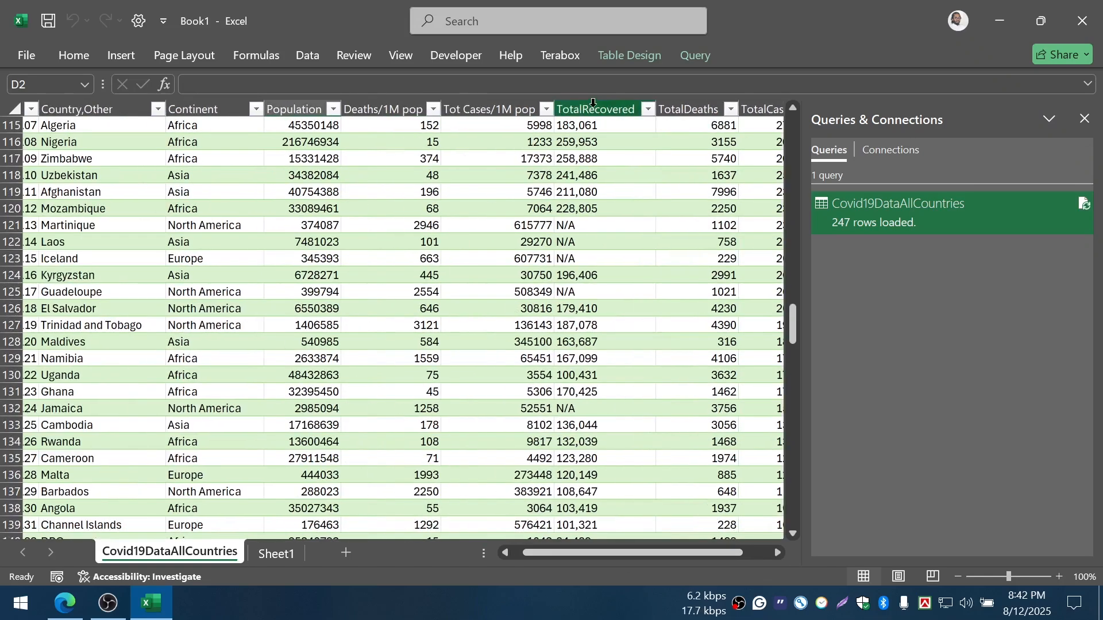
Glance at the Worldometer source table in the browser and refresh the Covid19DataAllCountries query in the workbook
click(632, 57)
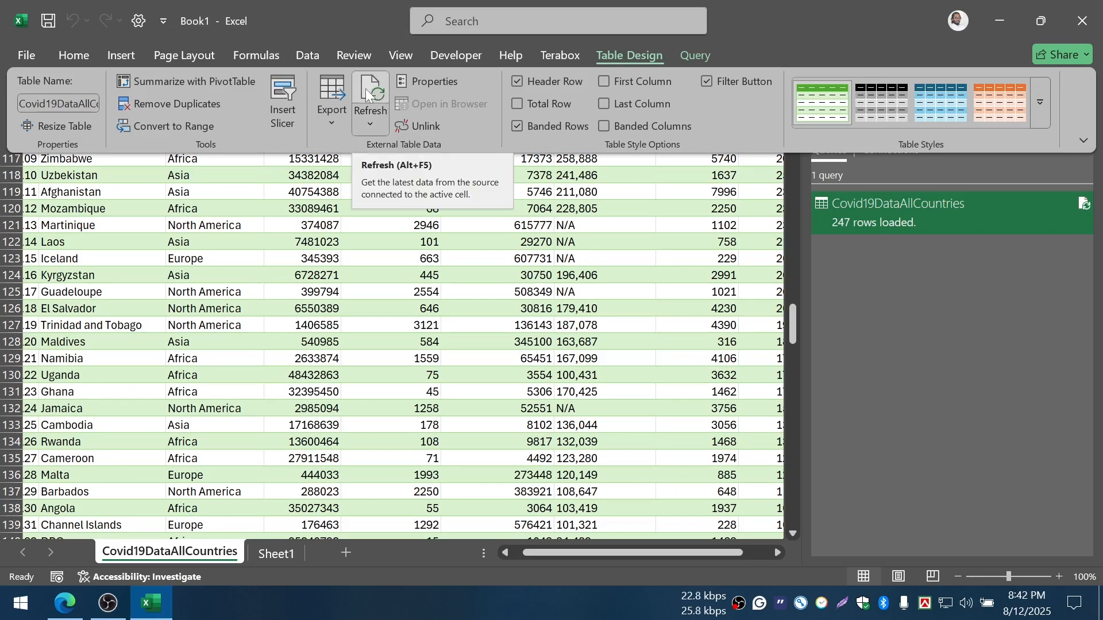
click(81, 594)
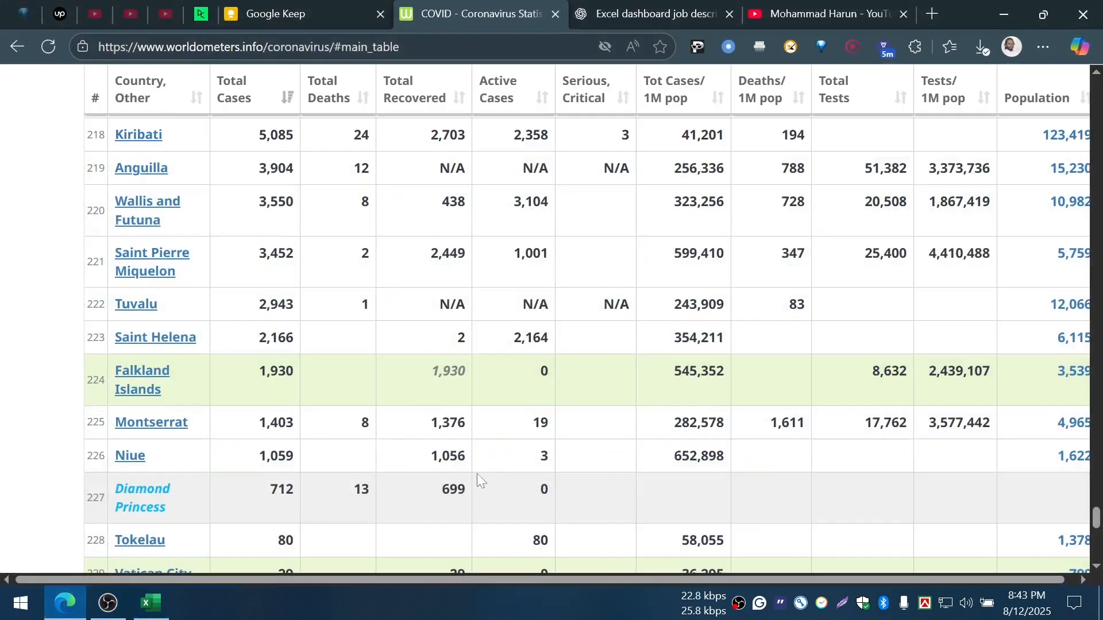
scroll(350, 298, up, 8)
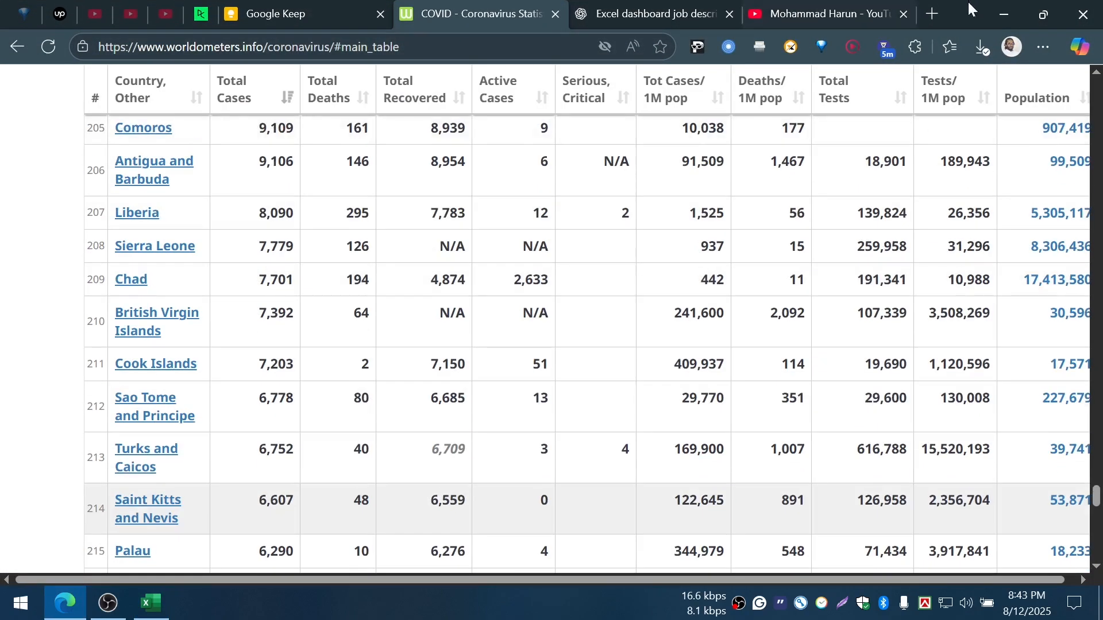
click(998, 7)
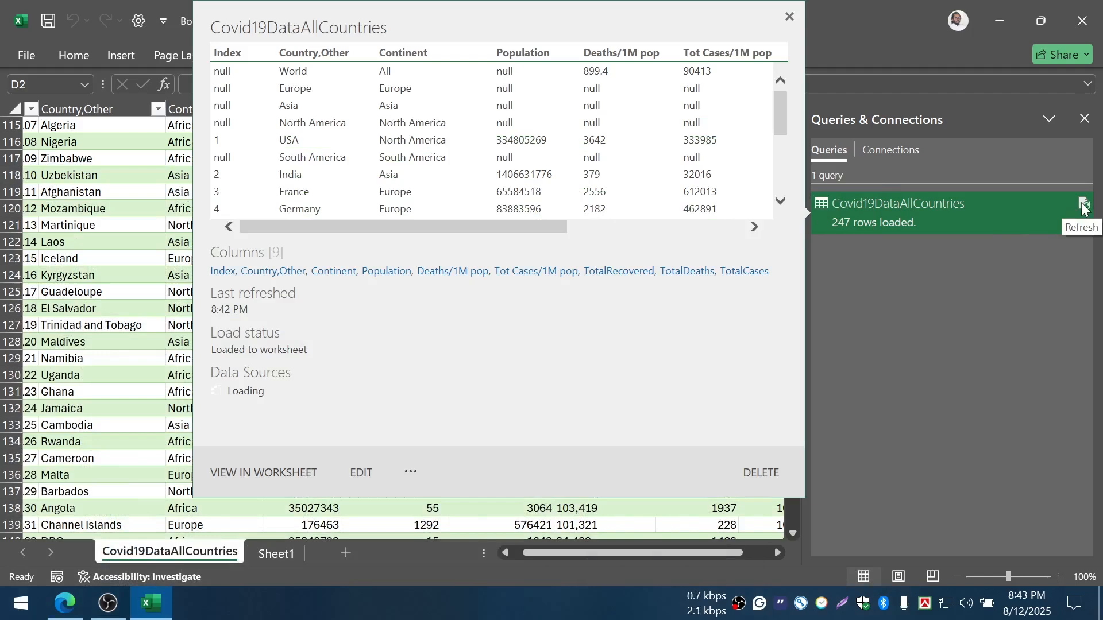
click(1083, 205)
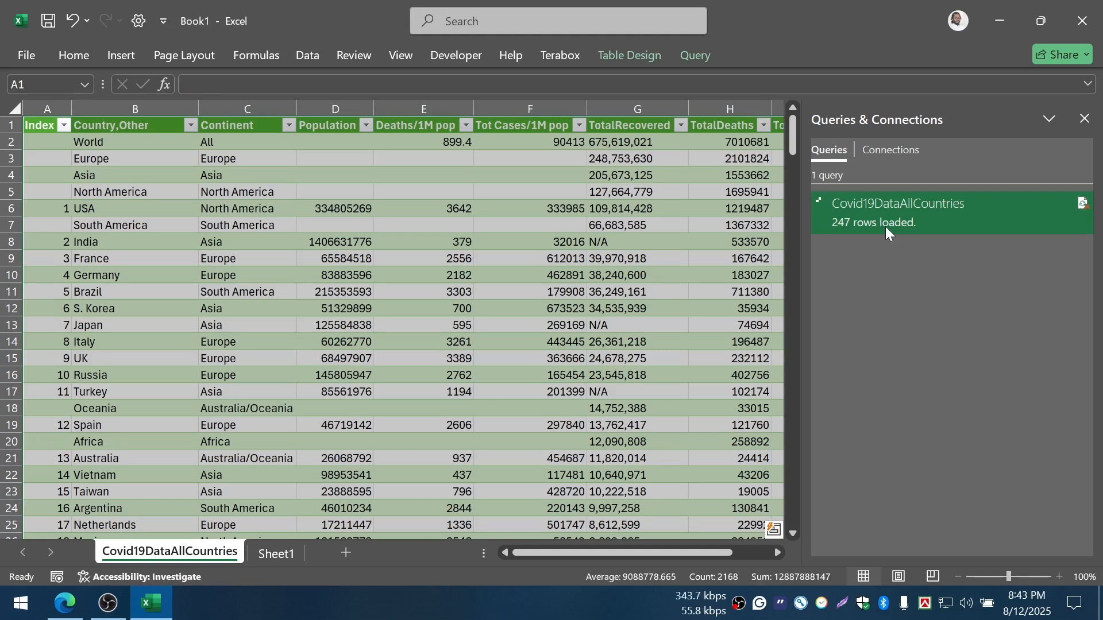
Delete the empty Sheet1 worksheet, leaving its name unedited
double_click(272, 557)
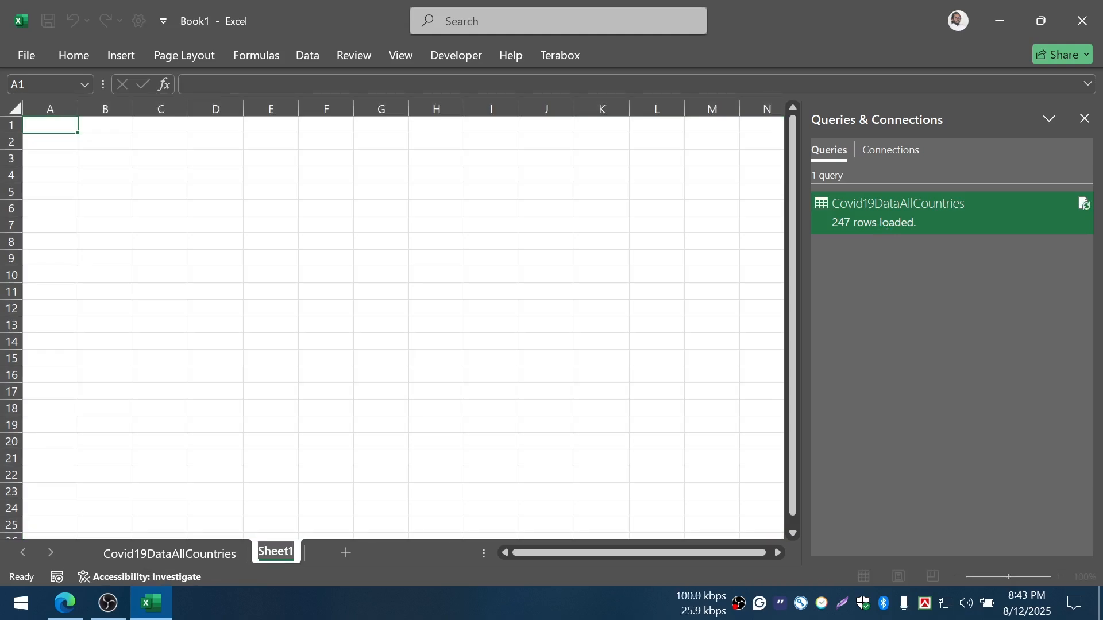
key(Return)
right_click(275, 552)
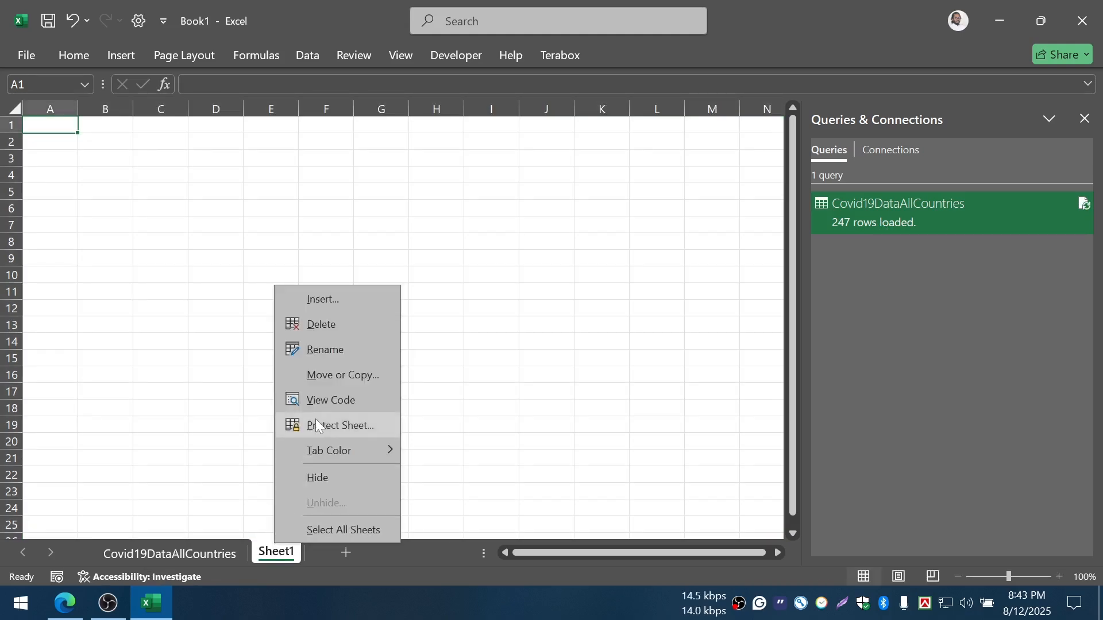
click(328, 322)
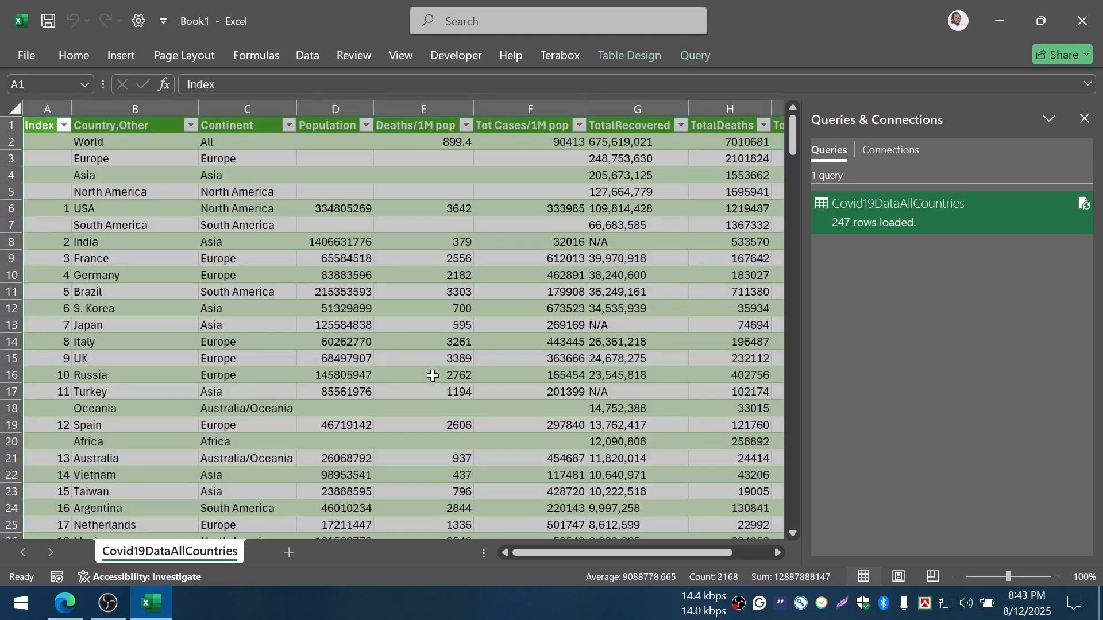
Open the Covid19DataAllCountries query for editing and sort its rows by Index in ascending order
right_click(939, 217)
click(974, 266)
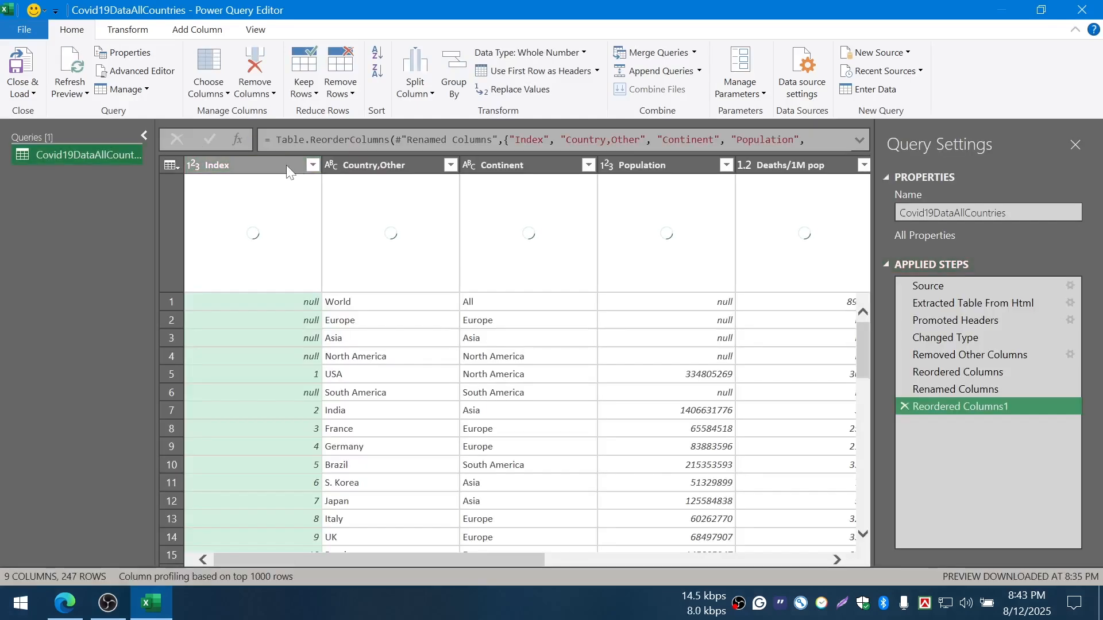
click(286, 164)
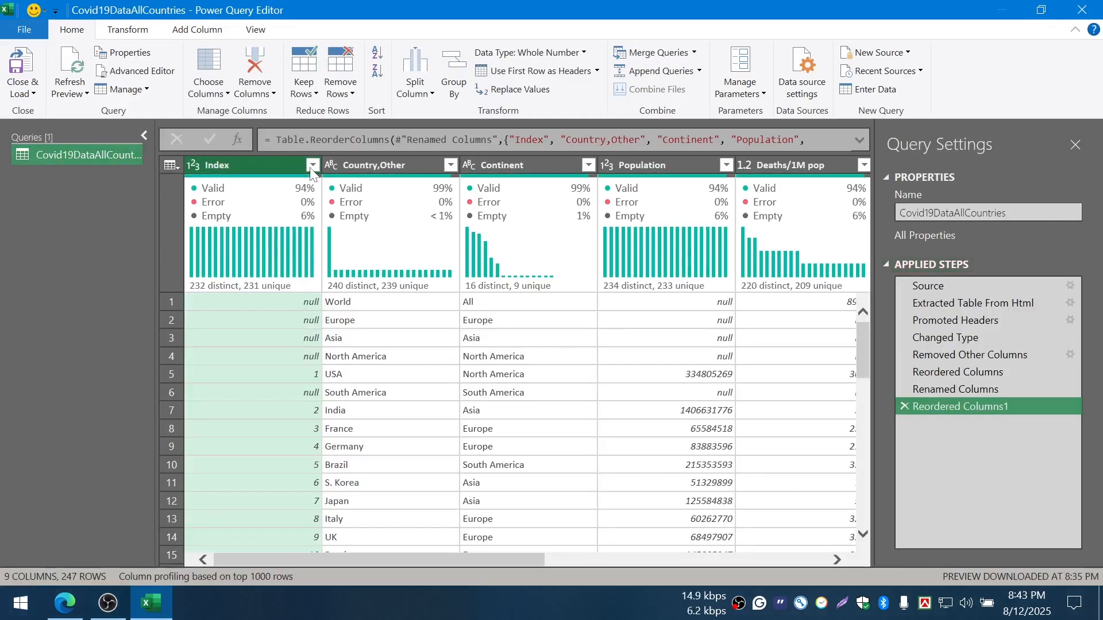
click(312, 166)
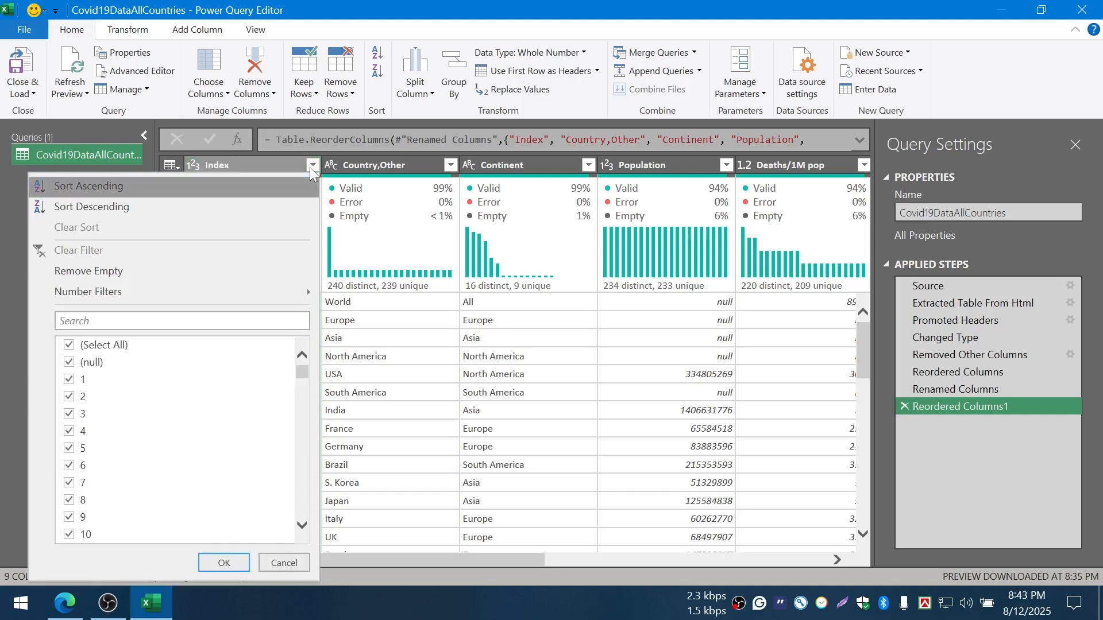
click(122, 193)
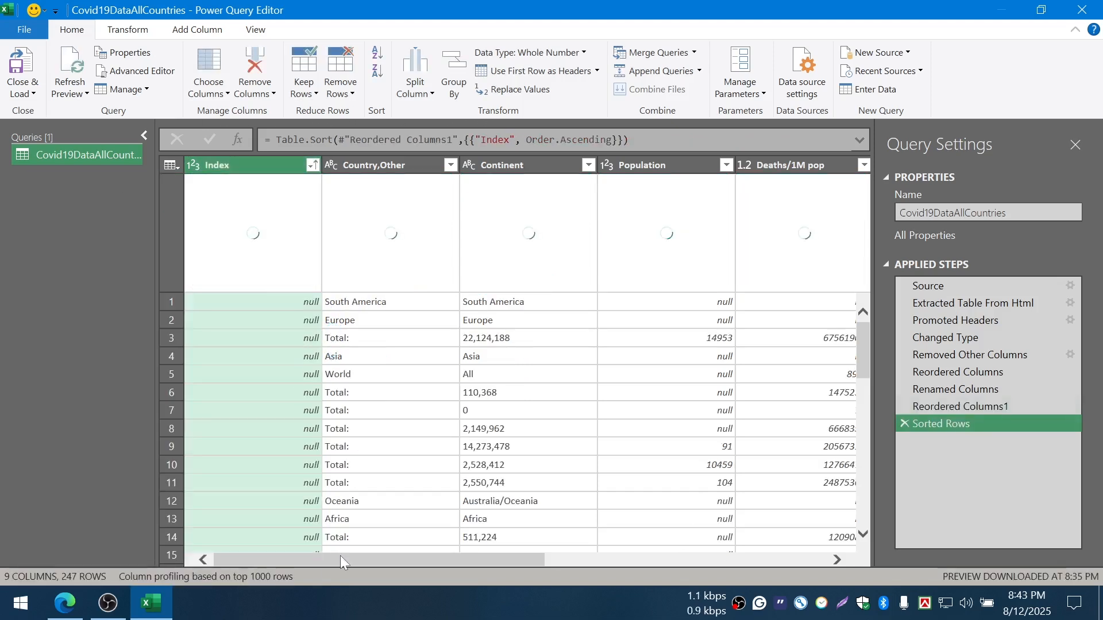
Examine the sorted table to find where the null Index rows end and the numbered country rows begin
mouse_move(339, 556)
mouse_down()
mouse_move(446, 561)
mouse_move(339, 562)
mouse_up()
scroll(372, 500, down, 2)
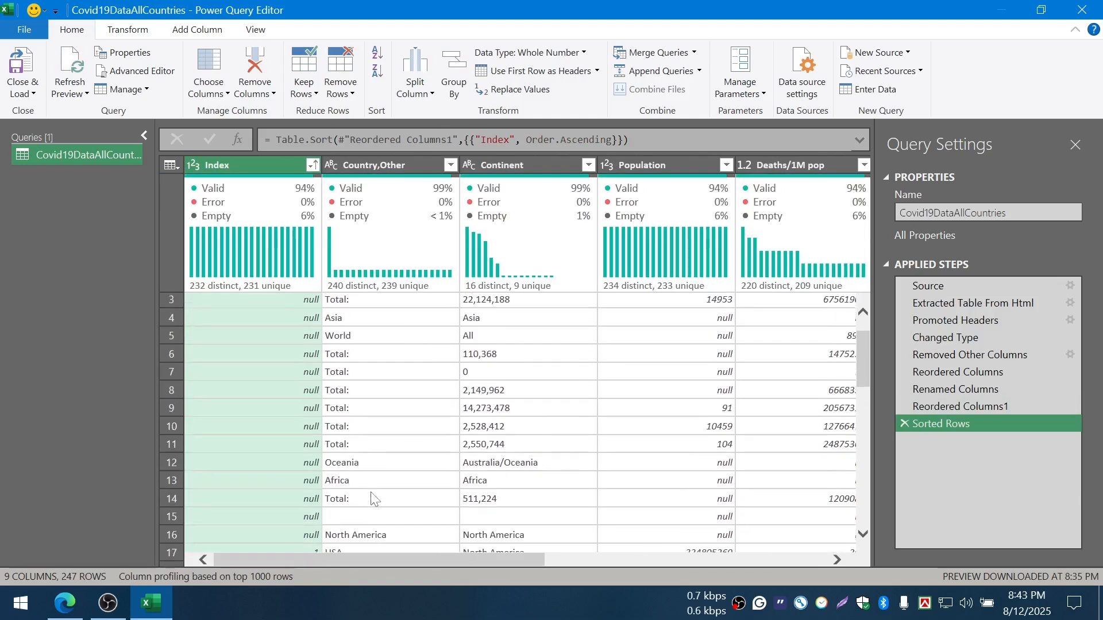
scroll(372, 500, down, 4)
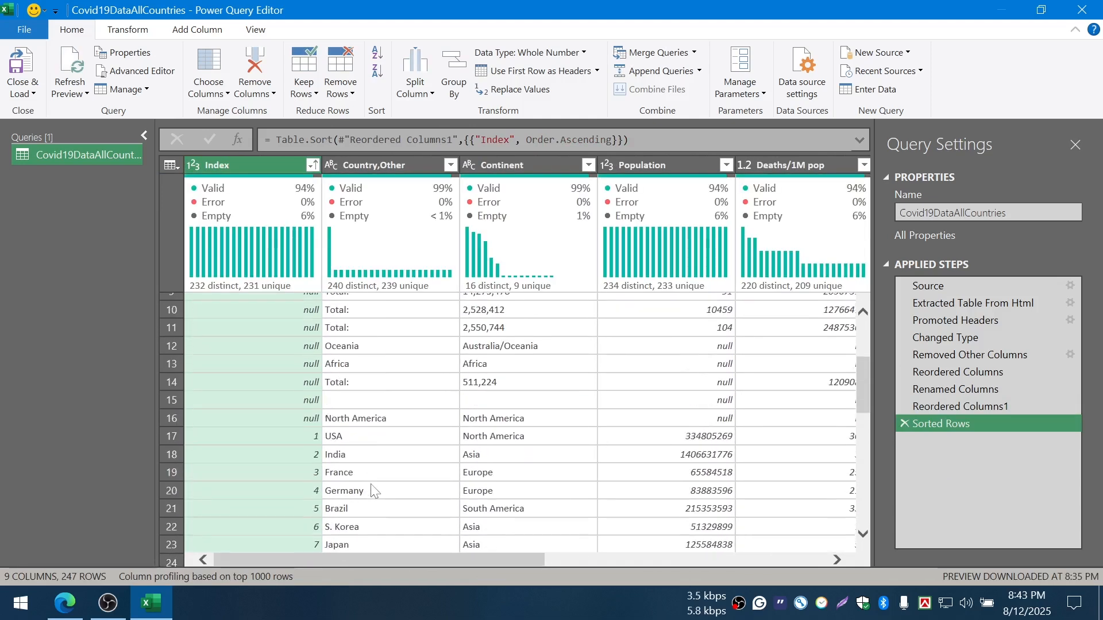
click(311, 423)
scroll(311, 428, up, 3)
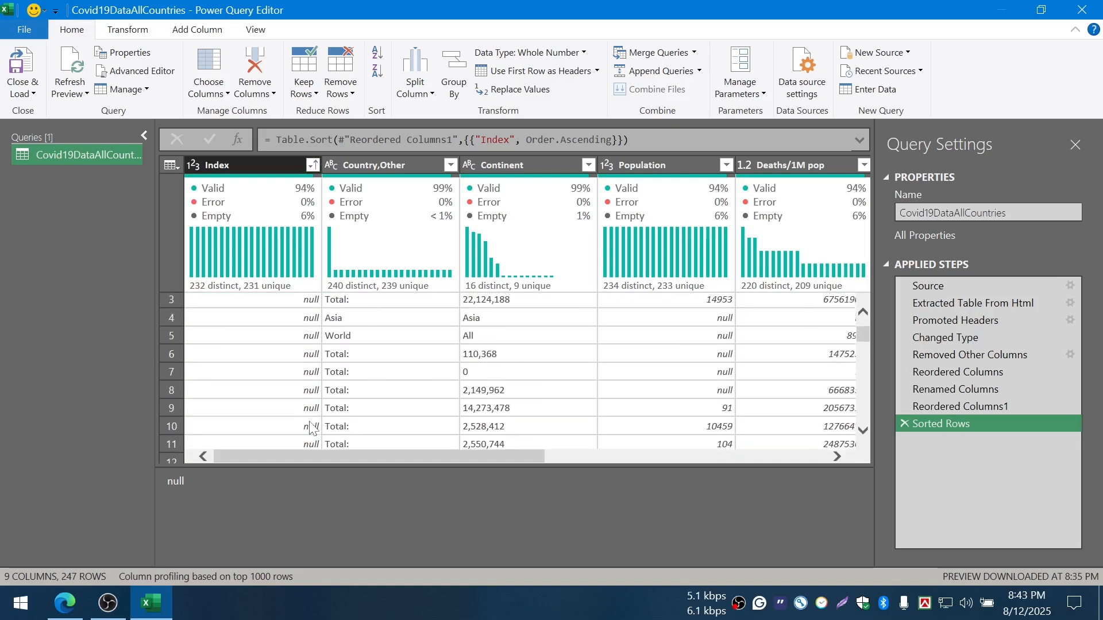
scroll(305, 359, down, 6)
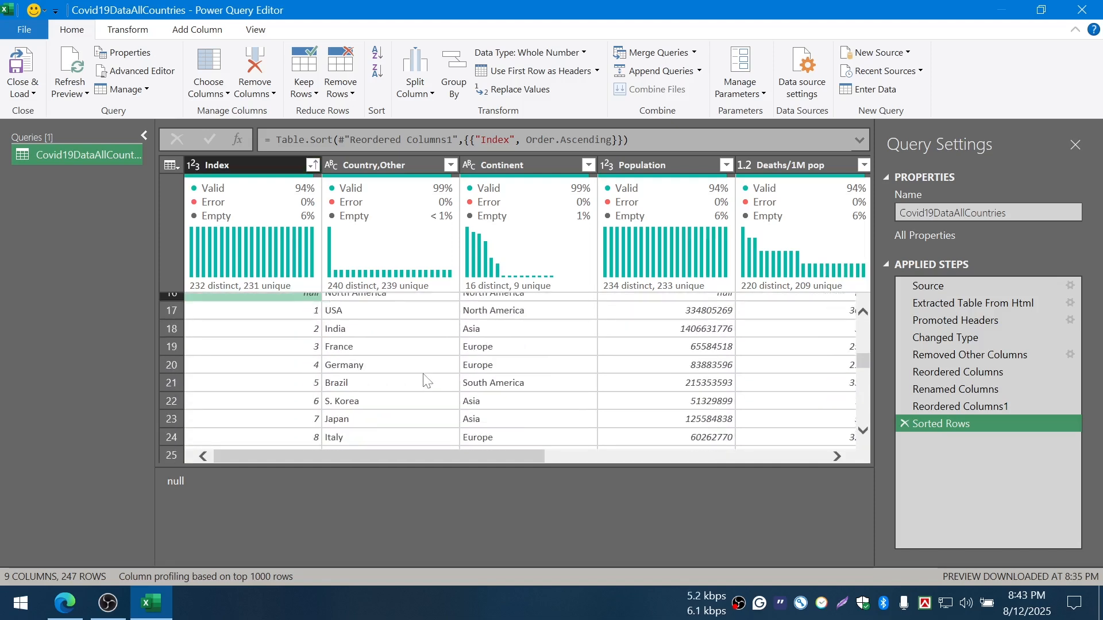
scroll(425, 379, up, 1)
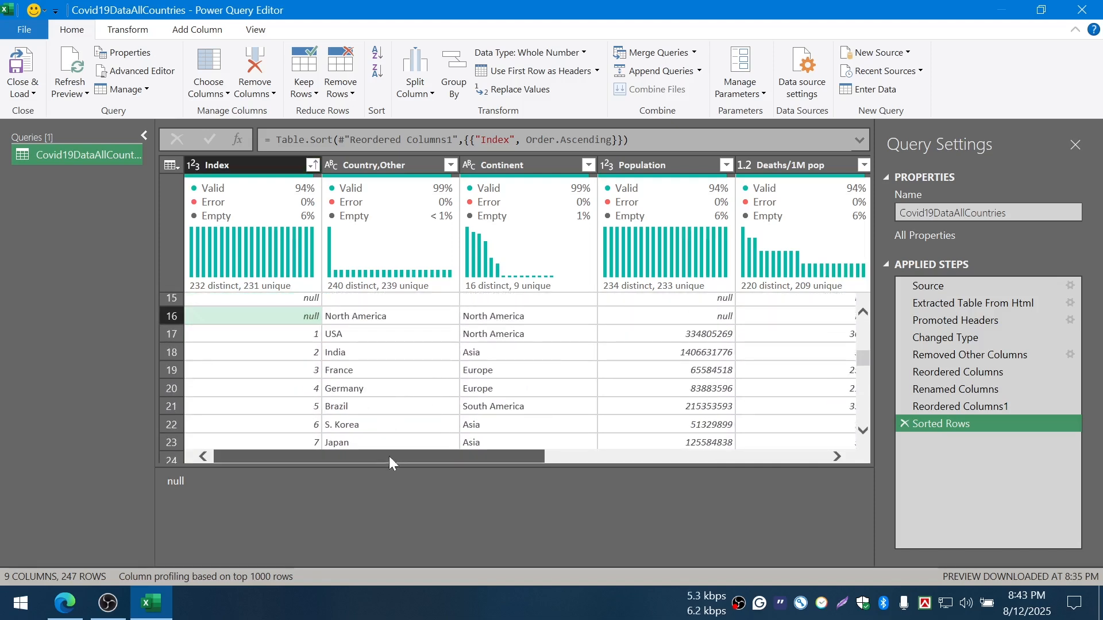
scroll(472, 360, up, 6)
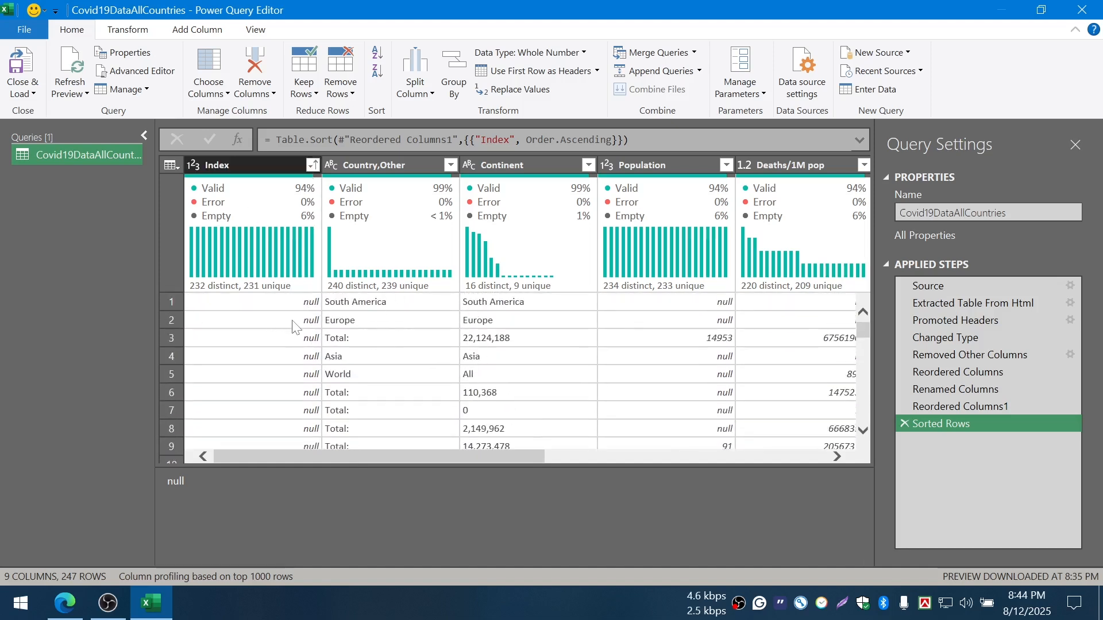
scroll(293, 324, down, 3)
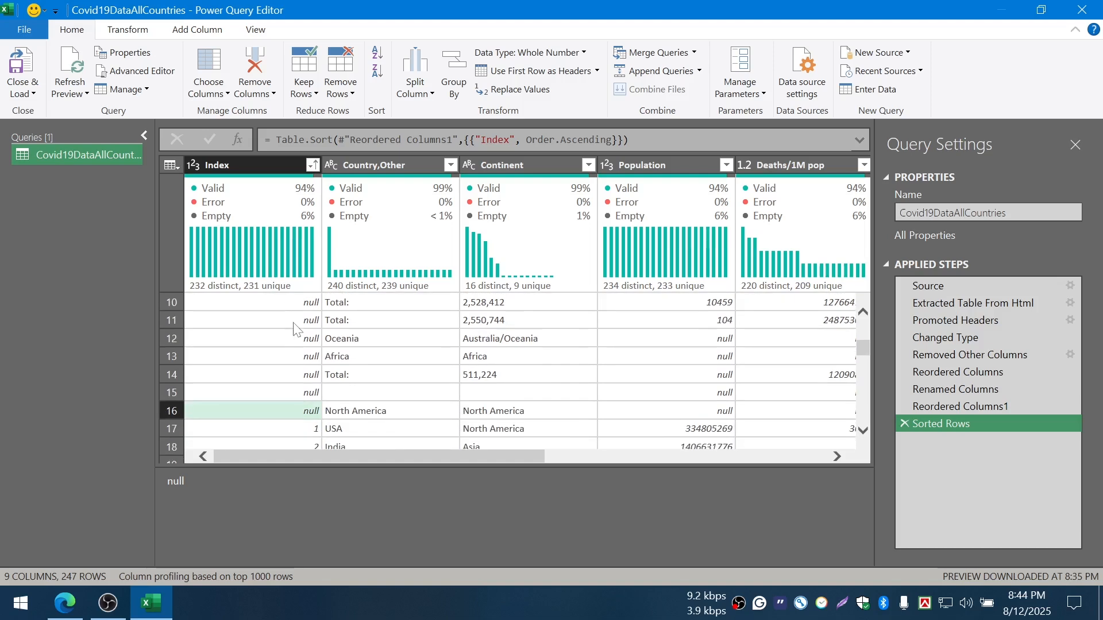
Remove the top 16 rows from the sorted table
click(359, 101)
click(363, 115)
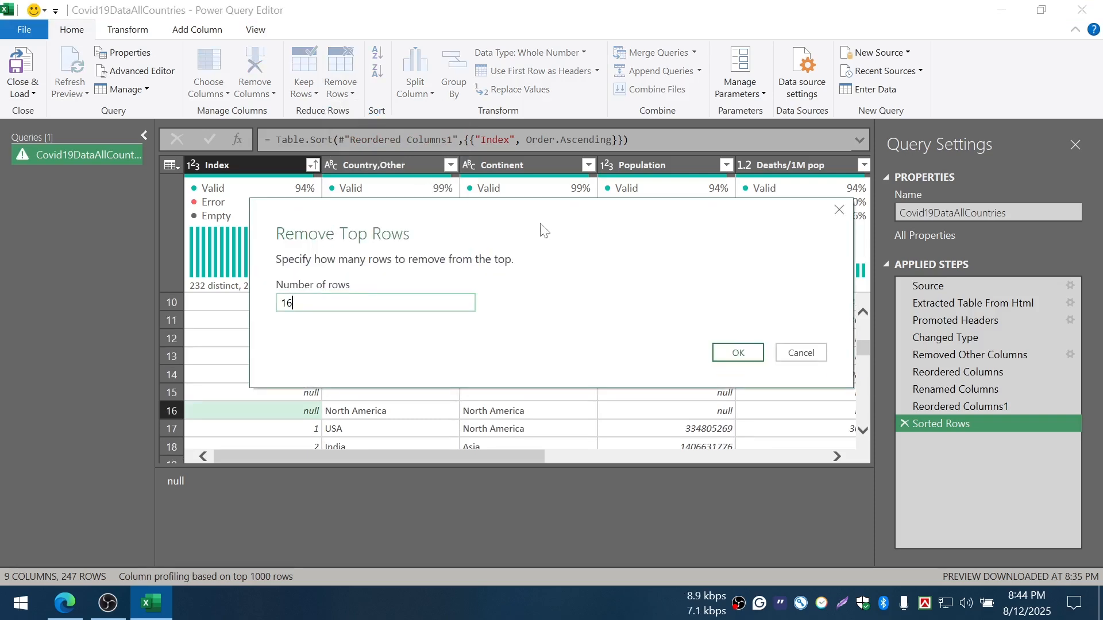
click(727, 352)
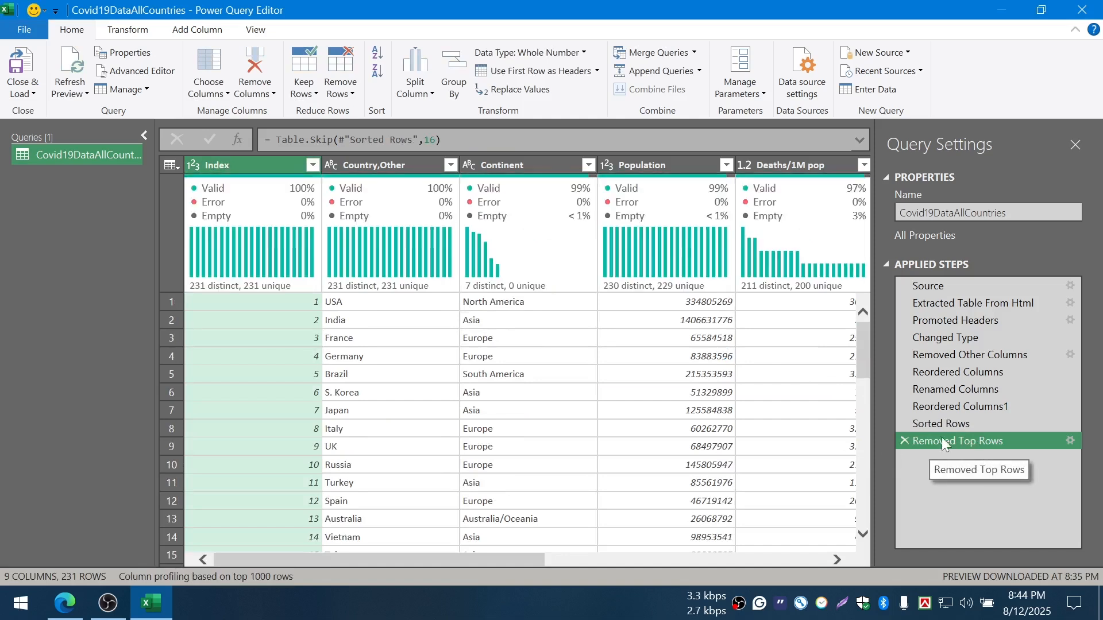
Review the settings of the Removed Top Rows step and check the Index column's distinct and unique counts
click(1070, 441)
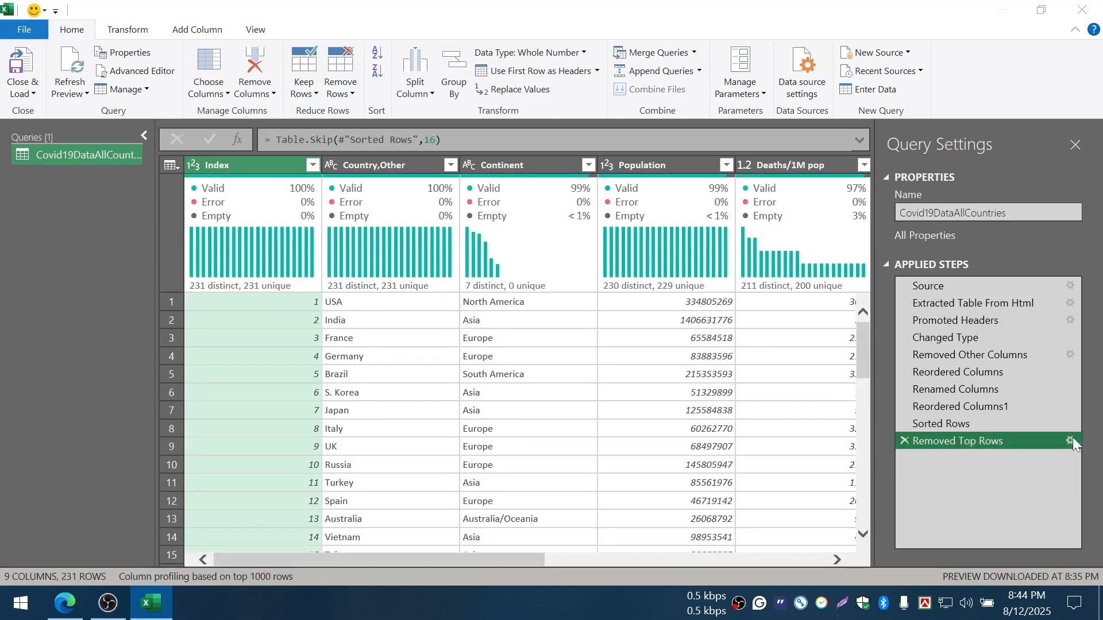
click(801, 352)
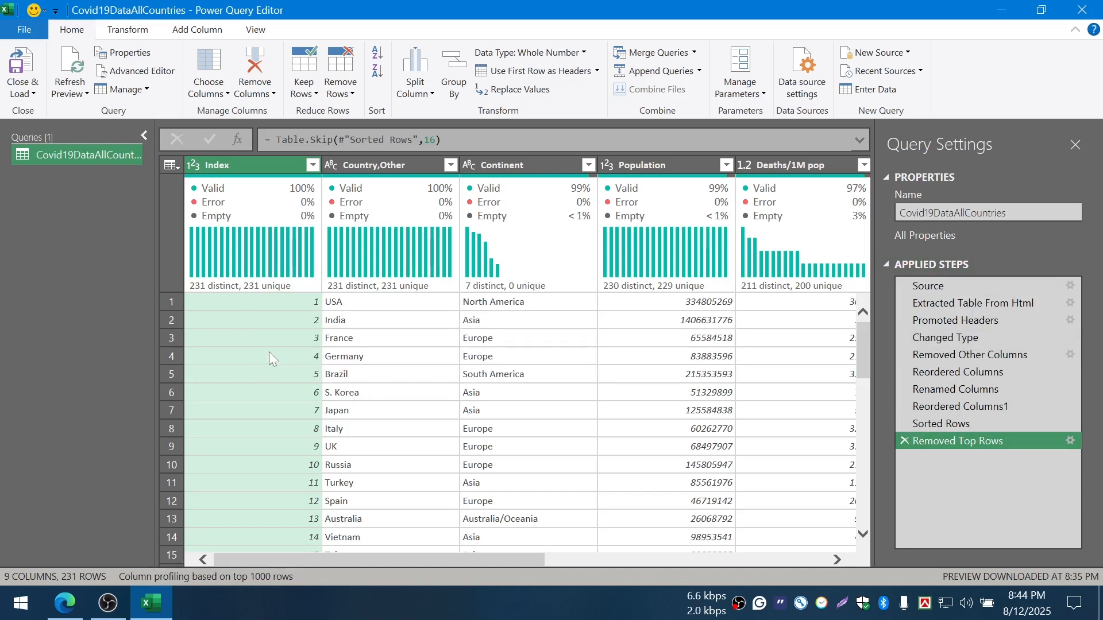
mouse_move(197, 293)
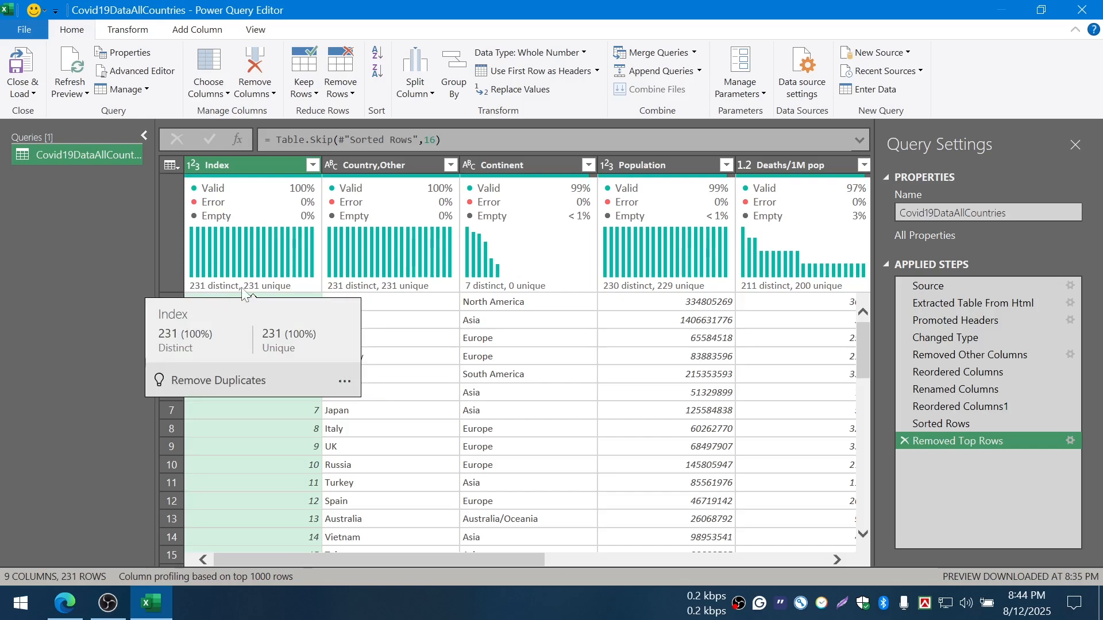
Switch to Edge, check the last numbered row of the Worldometer country table, and return to the Power Query Editor
click(73, 588)
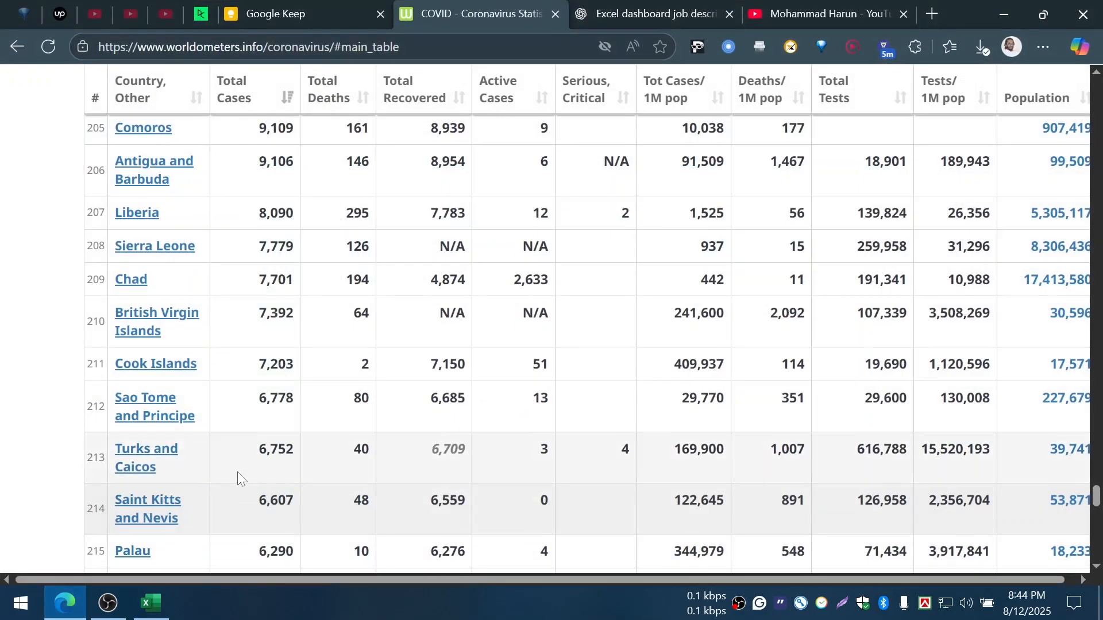
scroll(238, 470, down, 8)
scroll(239, 469, down, 5)
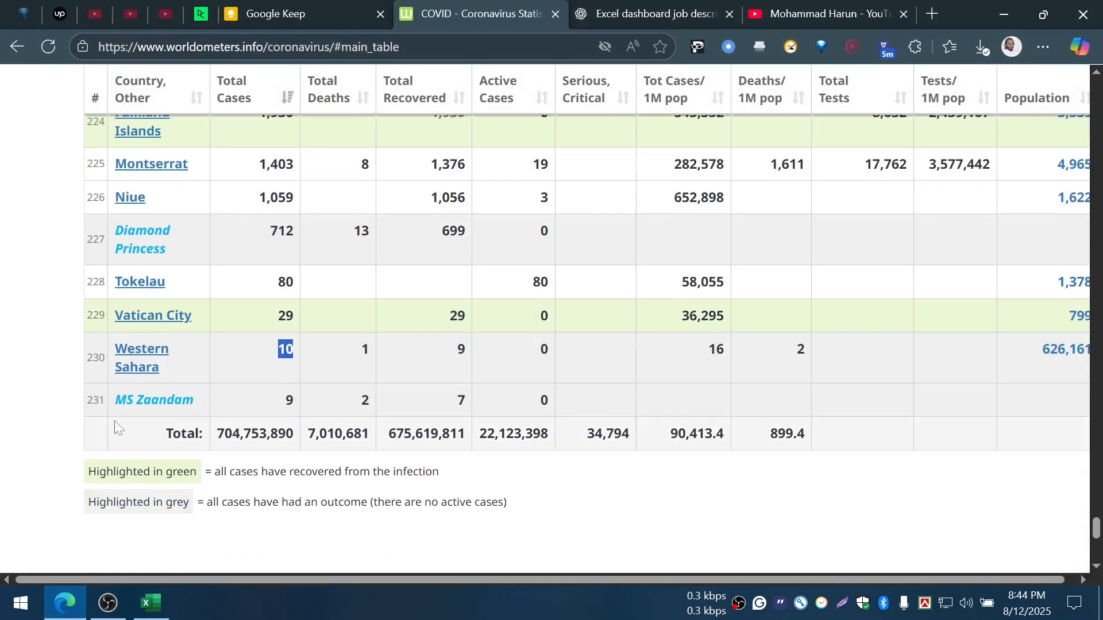
mouse_move(68, 606)
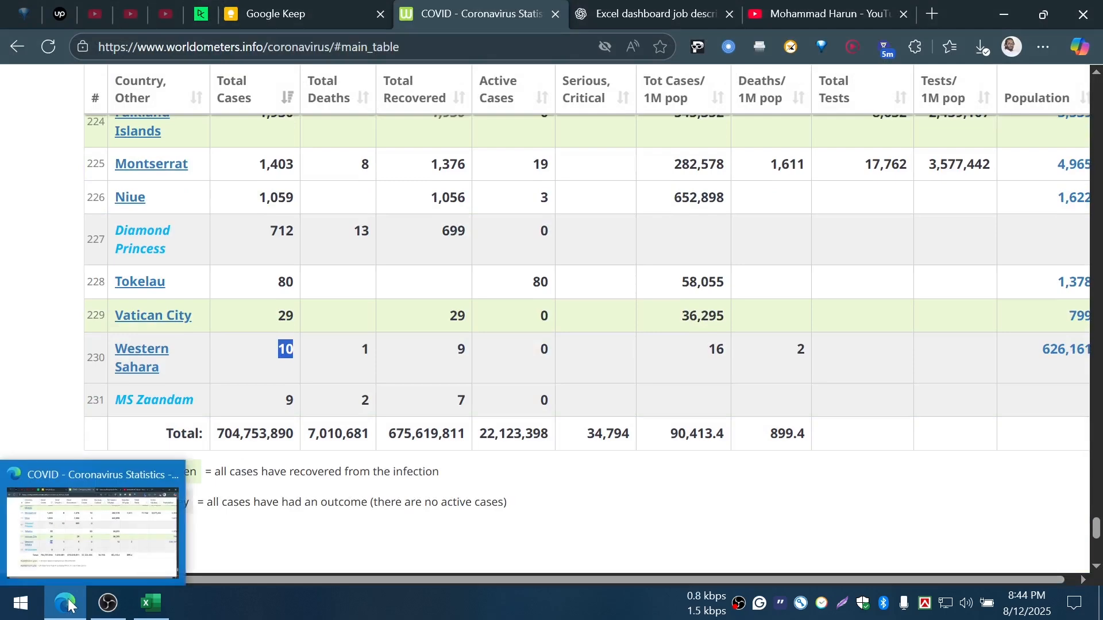
click(72, 605)
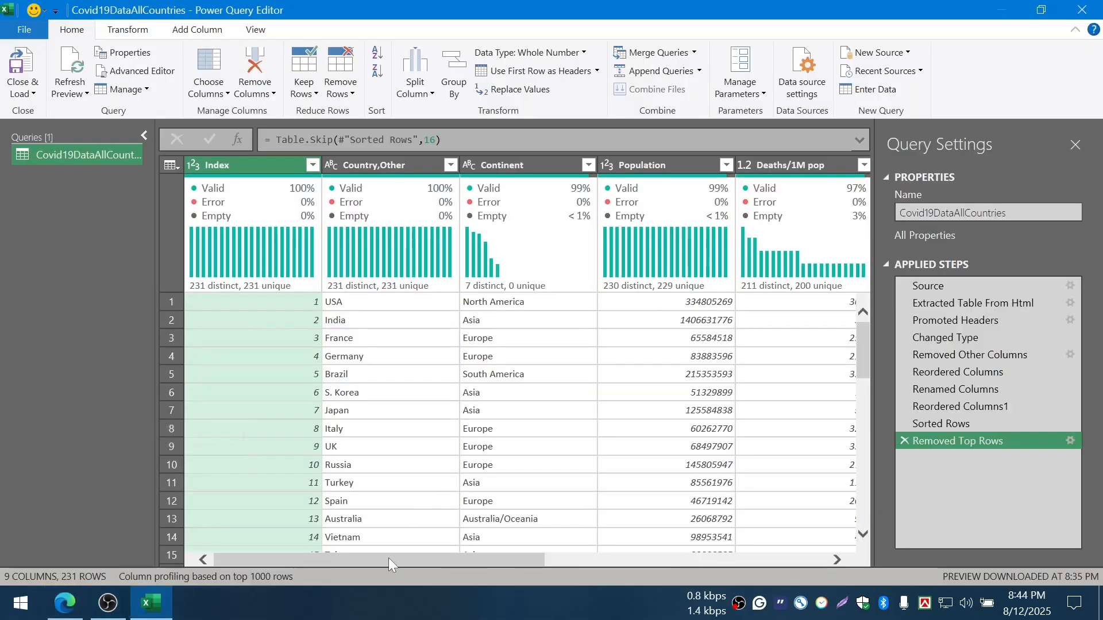
Turn the column quality and column distribution previews off and back on
drag(389, 557, 418, 560)
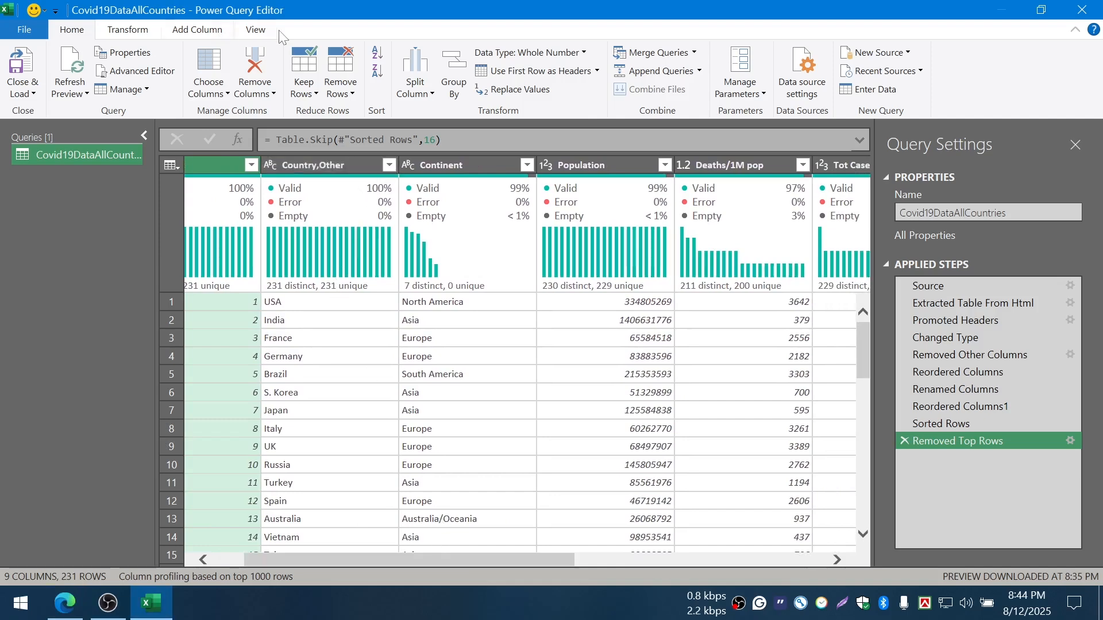
click(257, 30)
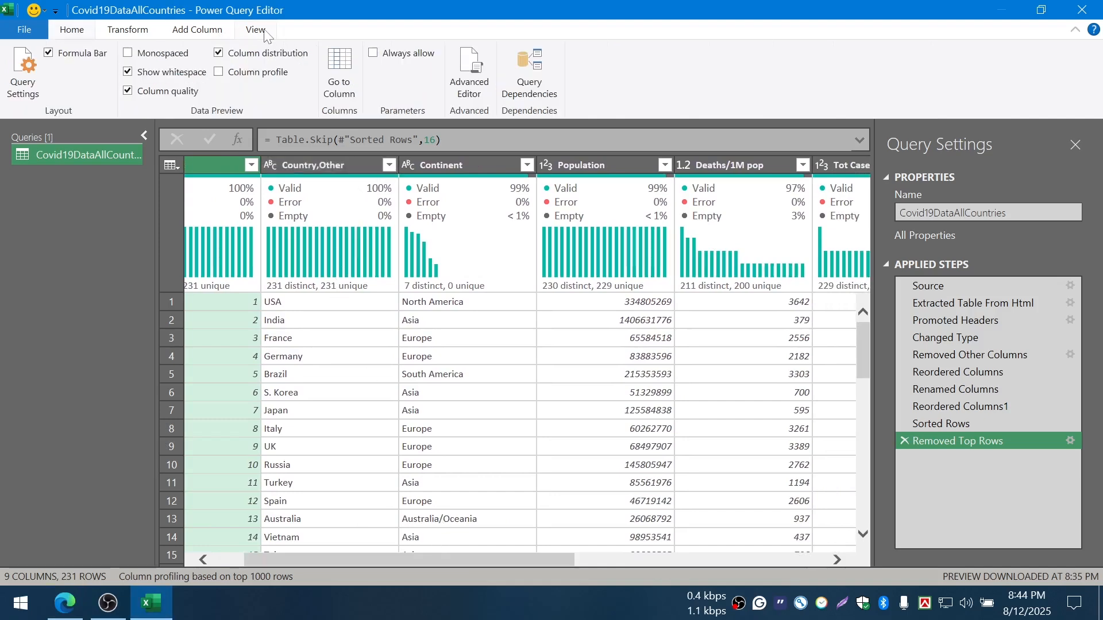
click(167, 94)
click(251, 56)
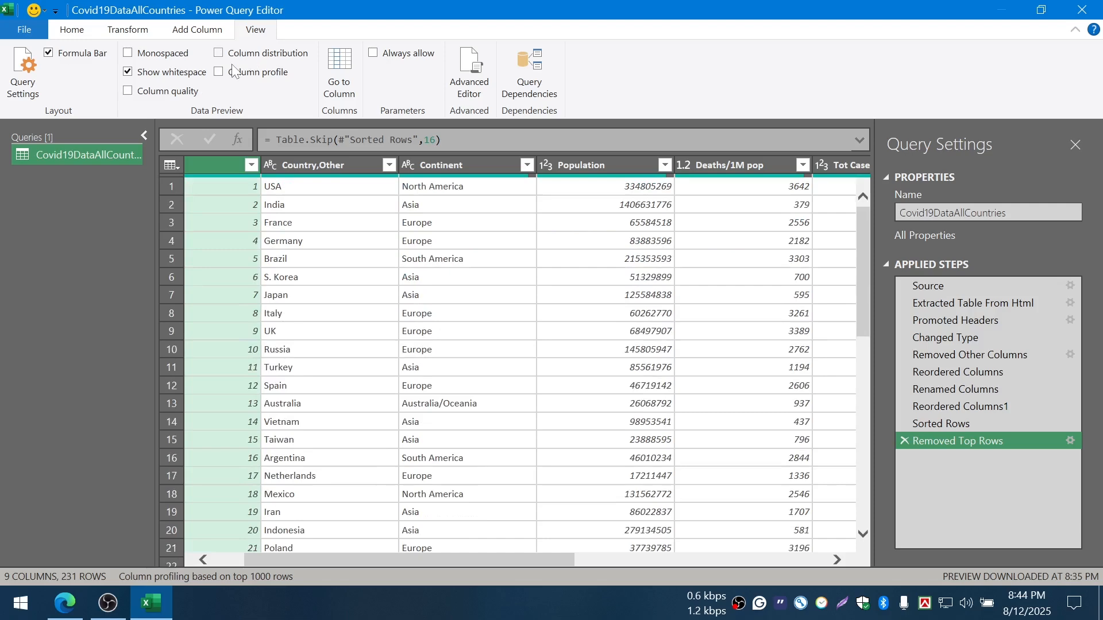
click(170, 92)
click(253, 55)
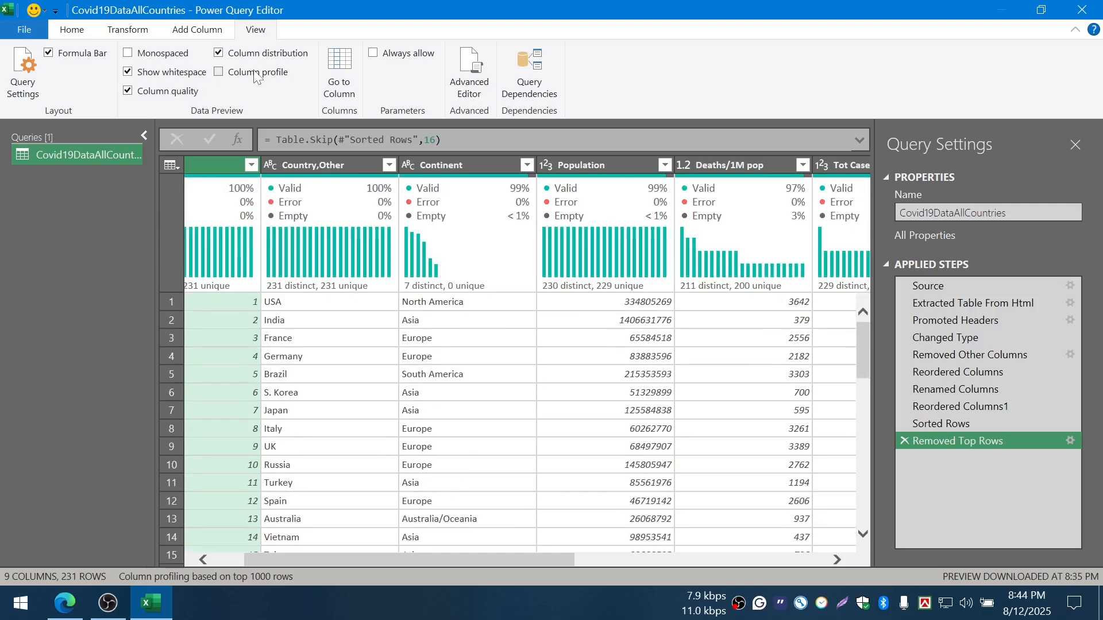
Show the column profile to examine the value distributions of Country,Other and Continent, and hide the profile again
click(256, 73)
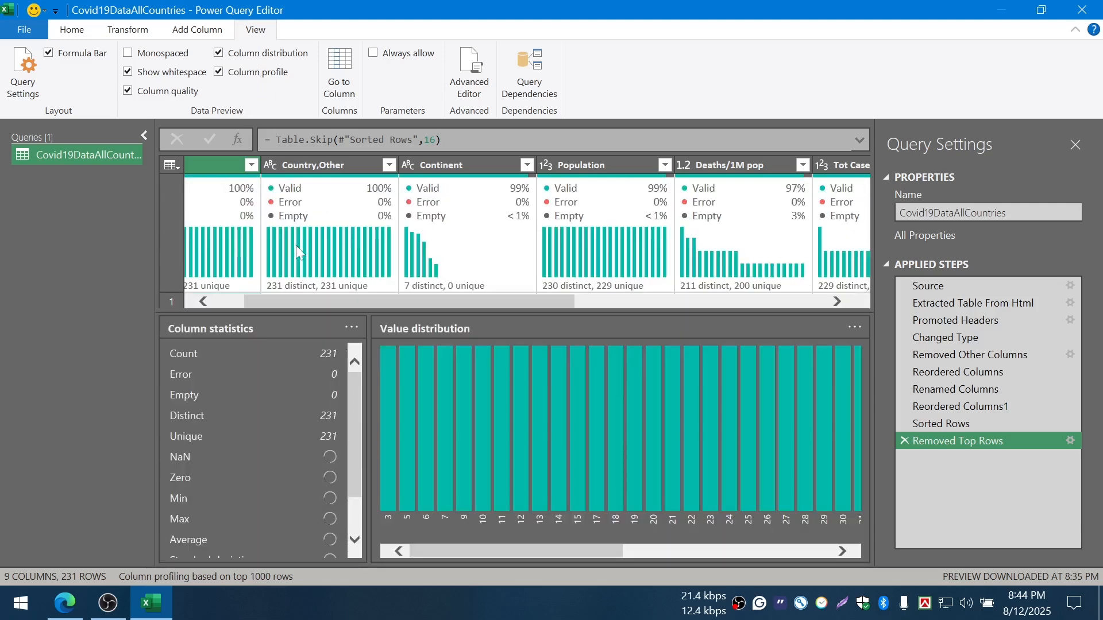
drag(267, 301, 236, 301)
click(379, 165)
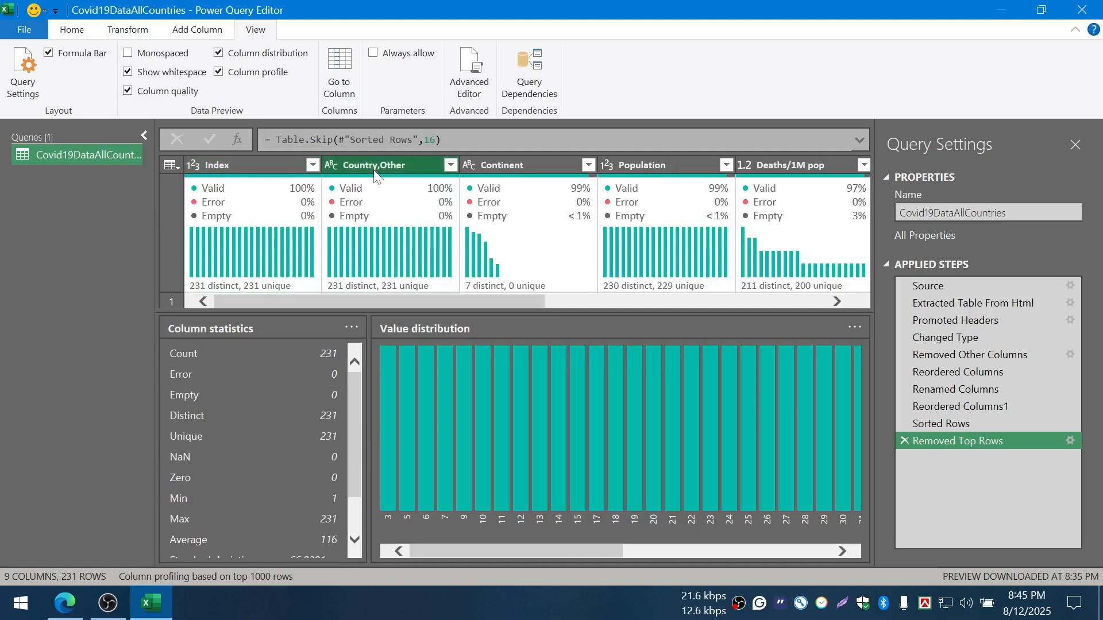
scroll(544, 444, down, 5)
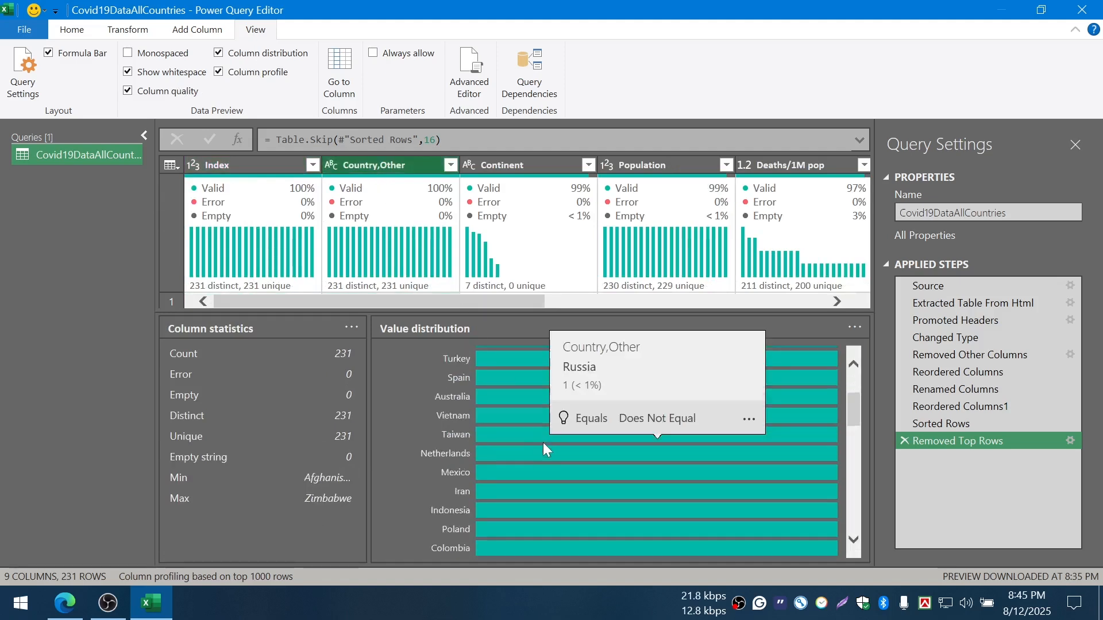
scroll(544, 450, down, 5)
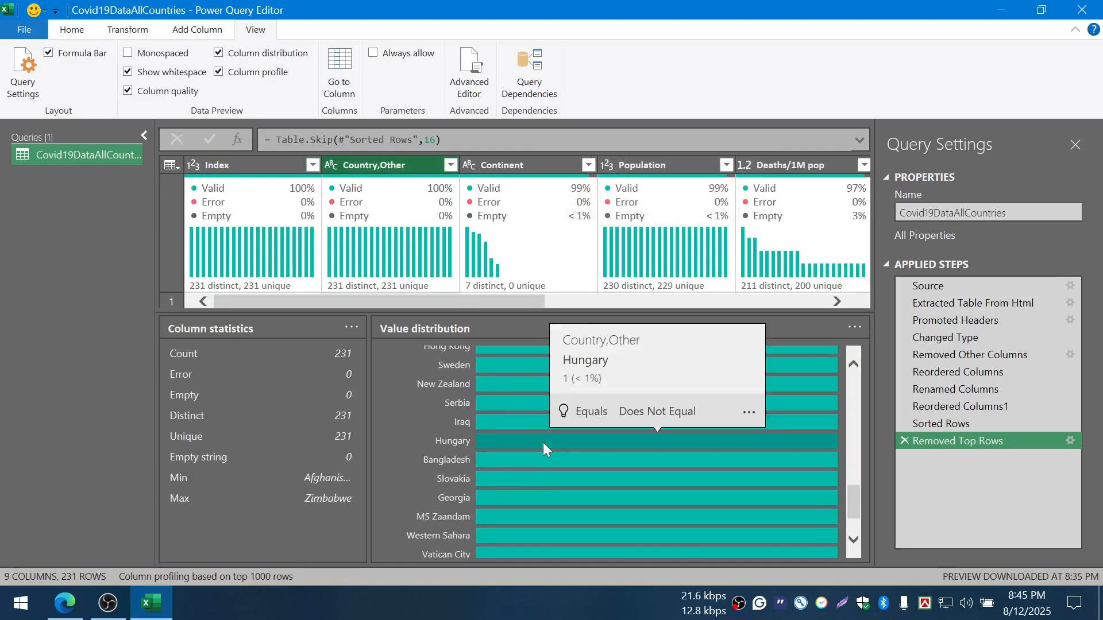
click(524, 189)
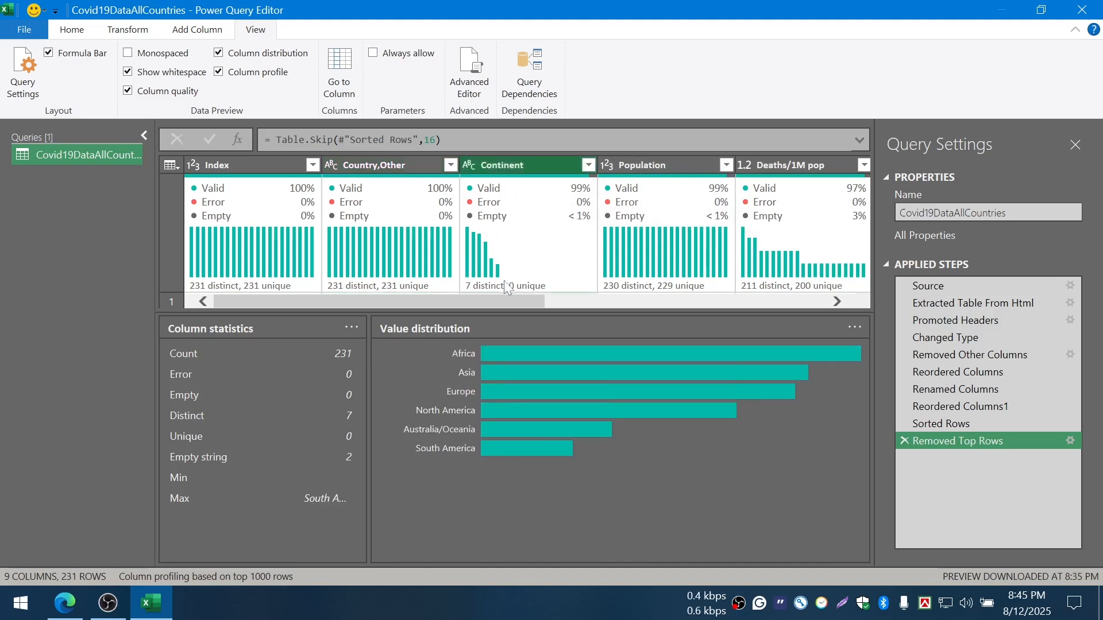
drag(492, 303, 374, 299)
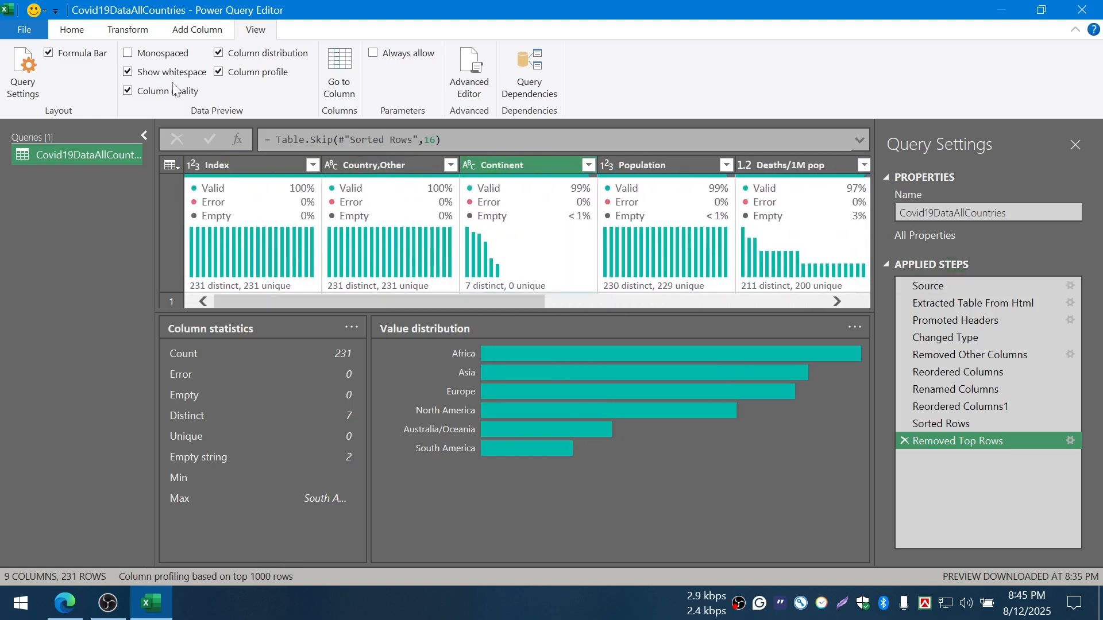
click(248, 75)
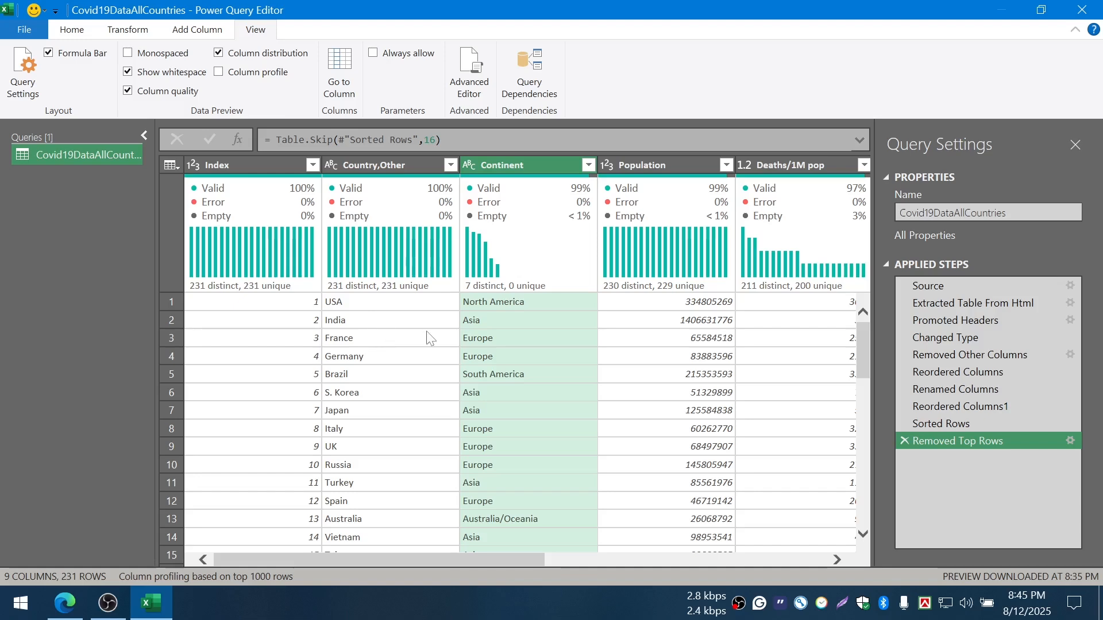
Move the TotalRecovered, TotalDeaths and TotalCases columns together to between Population and Deaths/1M pop
drag(474, 564, 826, 561)
click(526, 167)
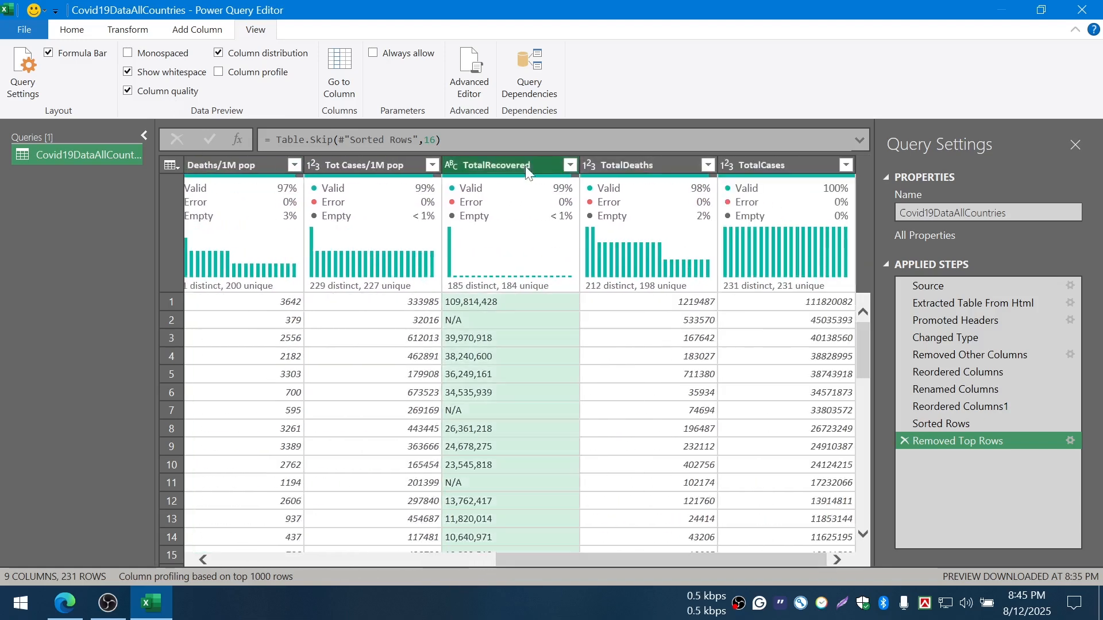
shift+click(770, 167)
drag(774, 168, 637, 156)
drag(641, 564, 781, 559)
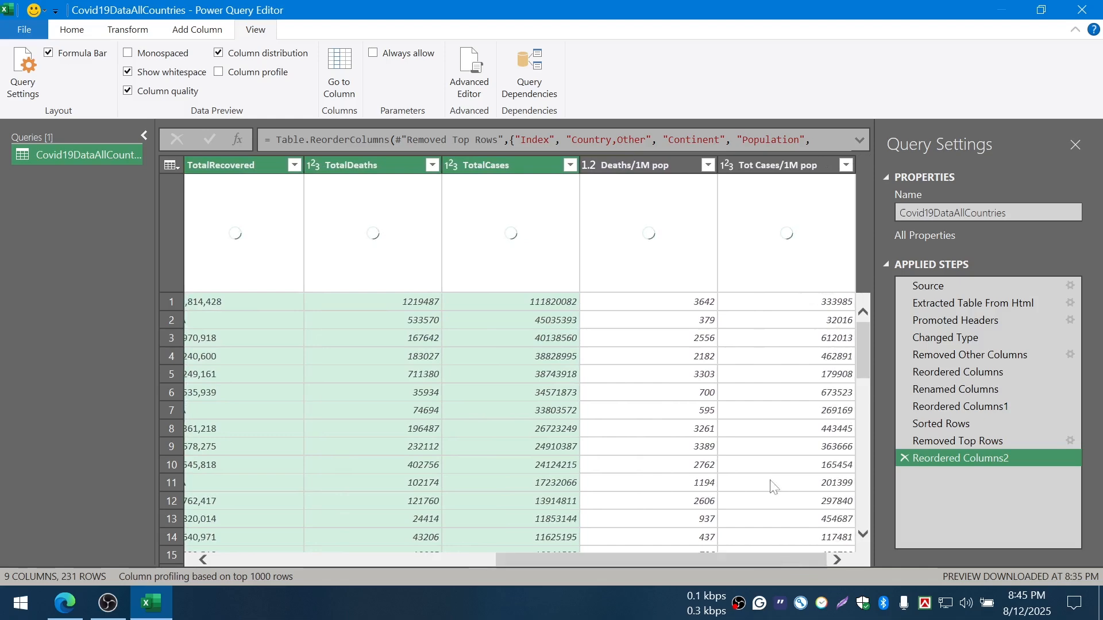
click(653, 164)
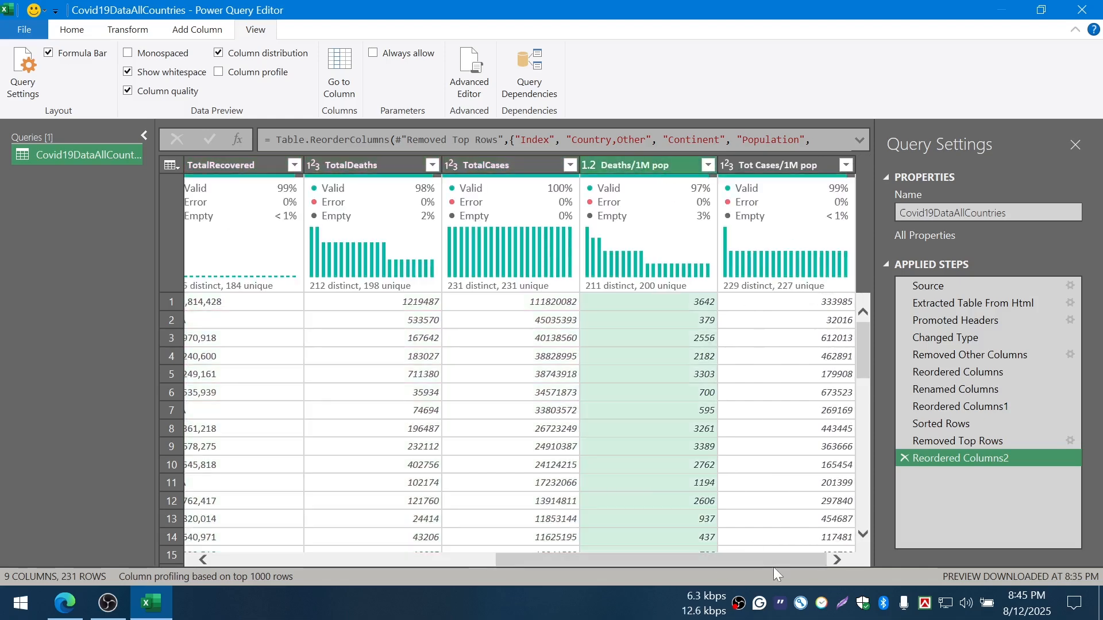
Look over the reordered table, and close the query editor while loading the changes to the worksheet
drag(778, 564, 396, 554)
scroll(810, 477, down, 4)
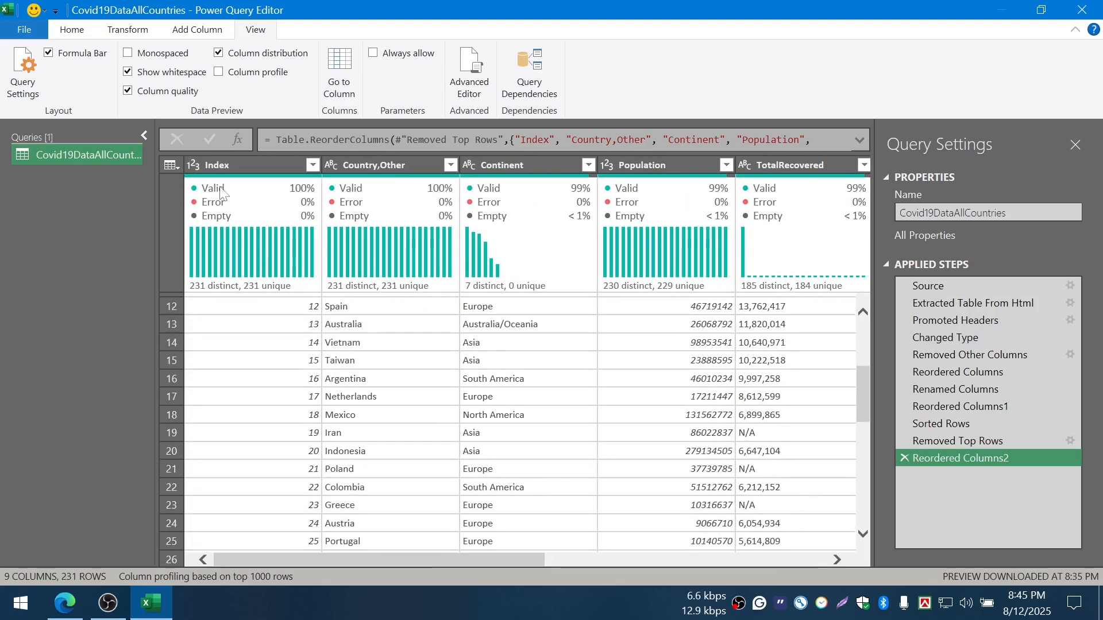
click(72, 29)
click(33, 60)
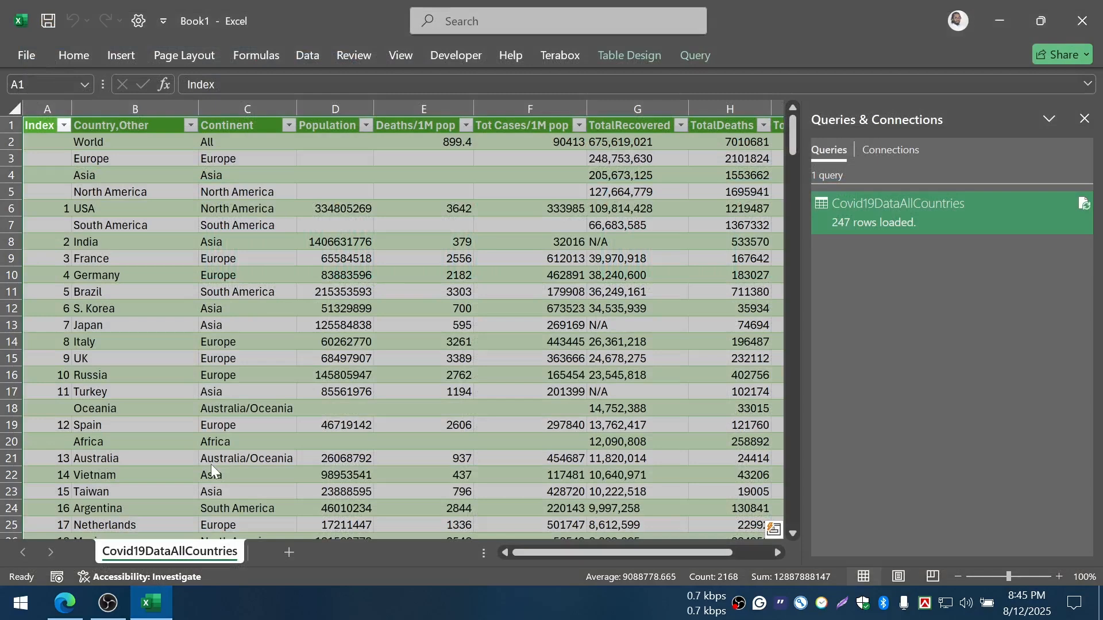
Summarize the Covid19DataAllCountries table with a PivotTable on a new worksheet
click(408, 356)
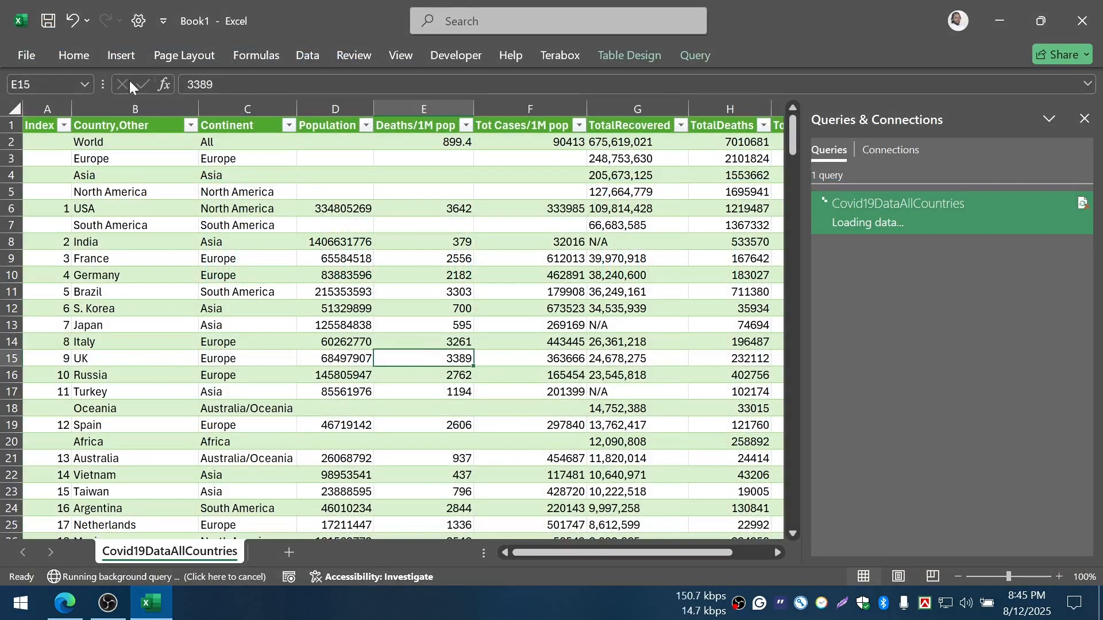
click(75, 56)
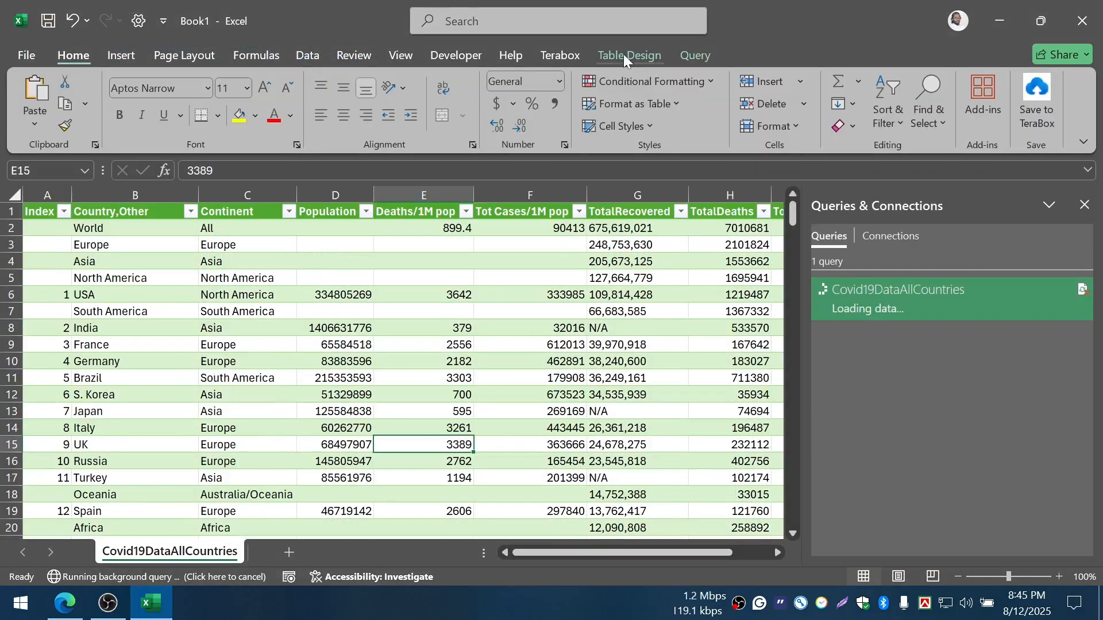
click(625, 55)
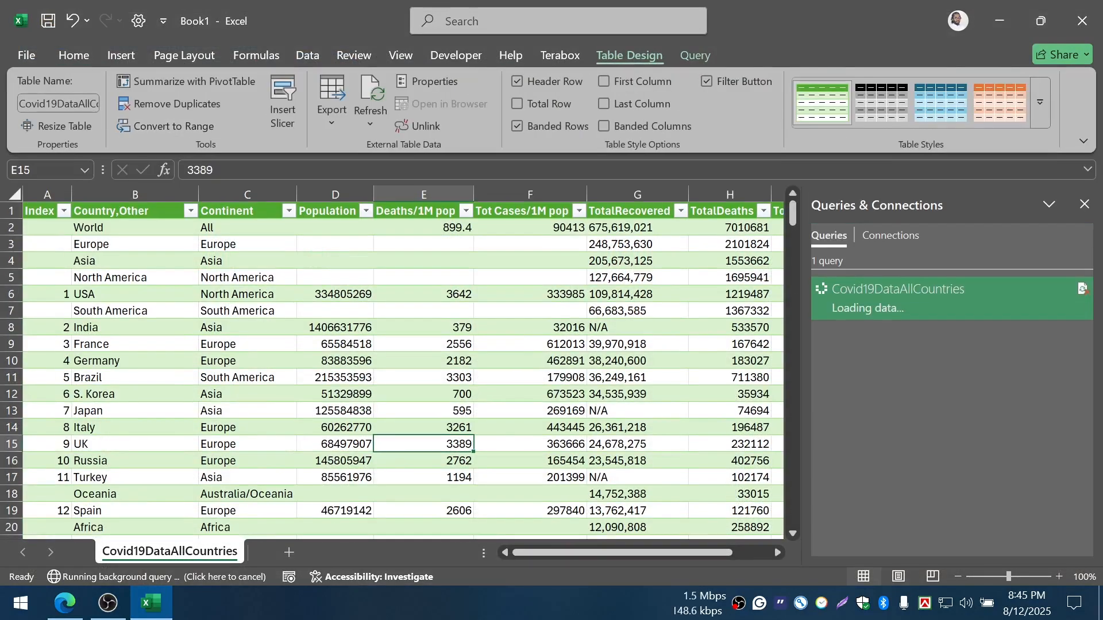
click(151, 87)
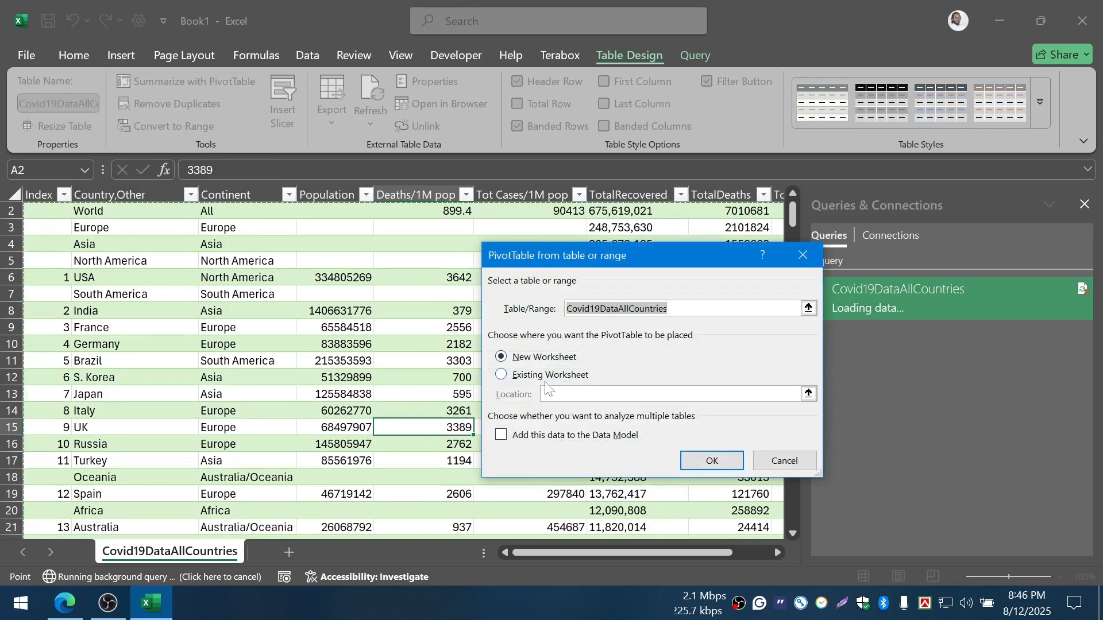
click(712, 457)
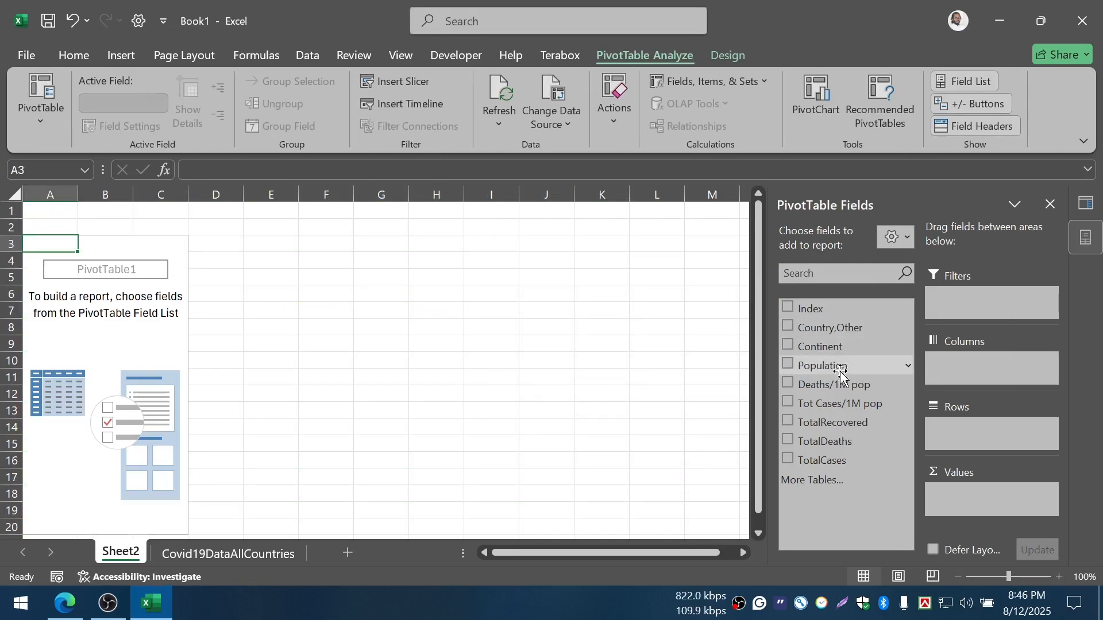
Place Continent in the PivotTable's rows and the sum of TotalDeaths in its values
drag(849, 347, 953, 366)
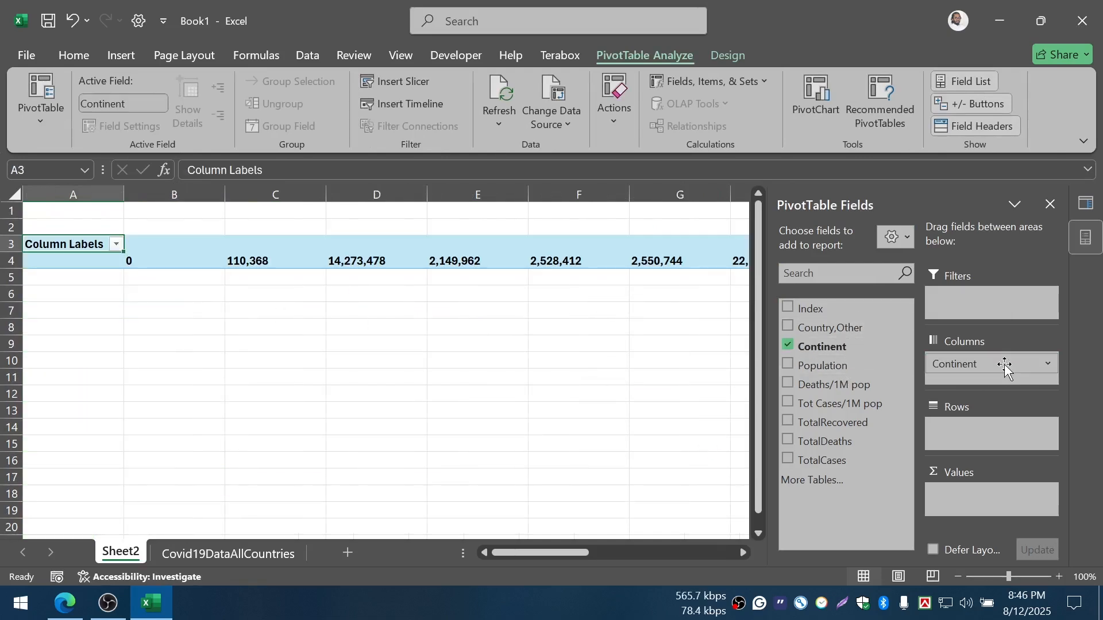
drag(955, 414, 958, 423)
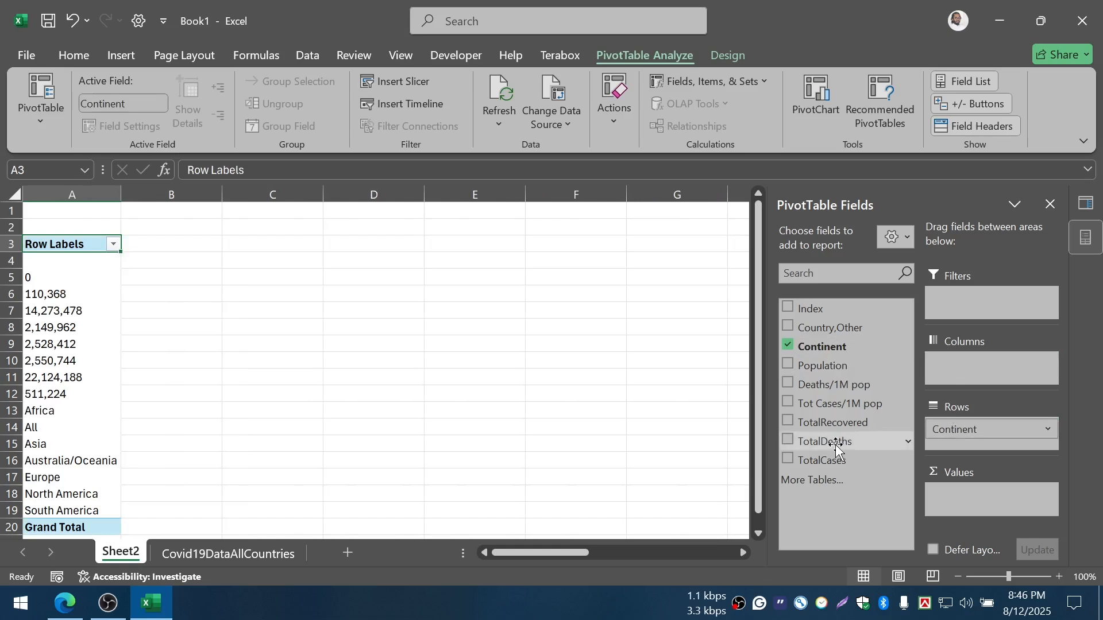
drag(836, 451, 965, 502)
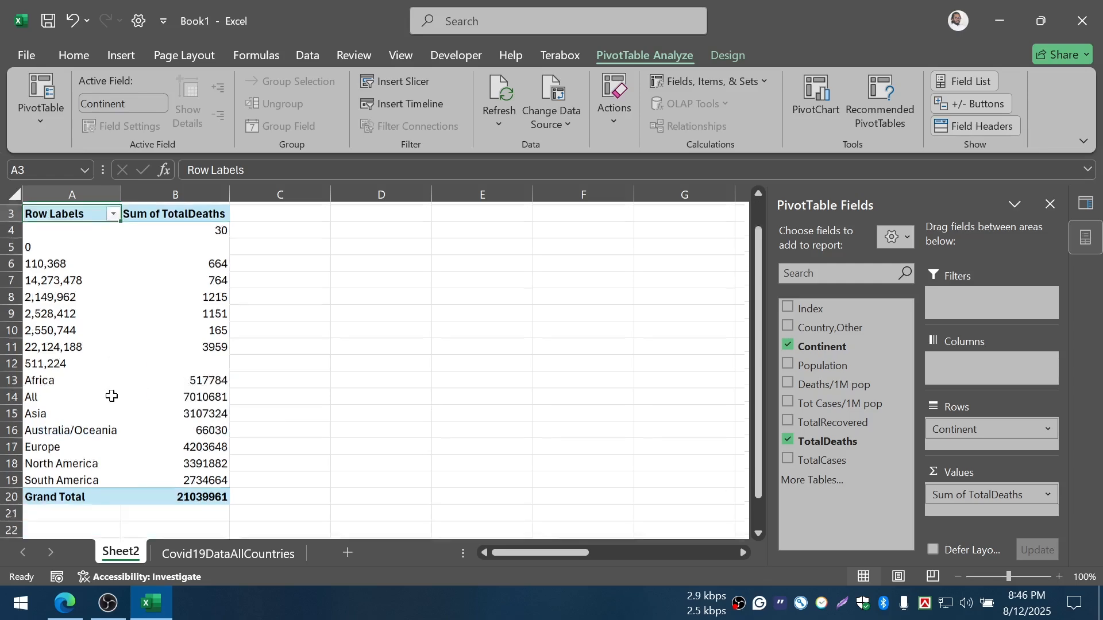
Examine the PivotTable's row labels, select the blank and numeric ones in A4:A12, and go to the Covid19DataAllCountries sheet
scroll(109, 397, down, 4)
scroll(109, 399, up, 4)
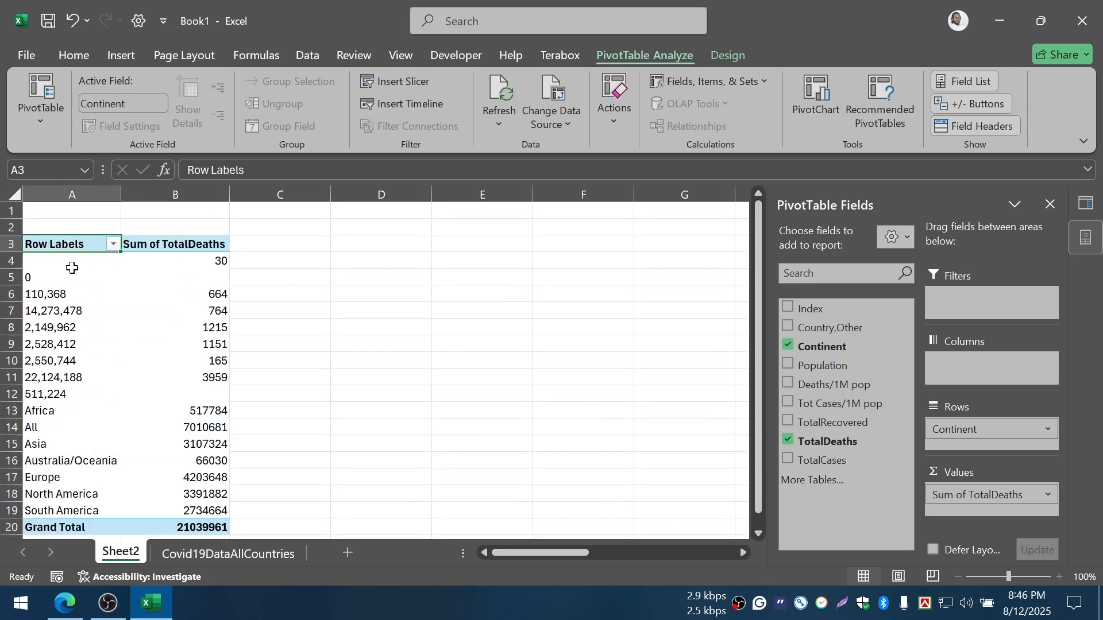
drag(72, 261, 72, 394)
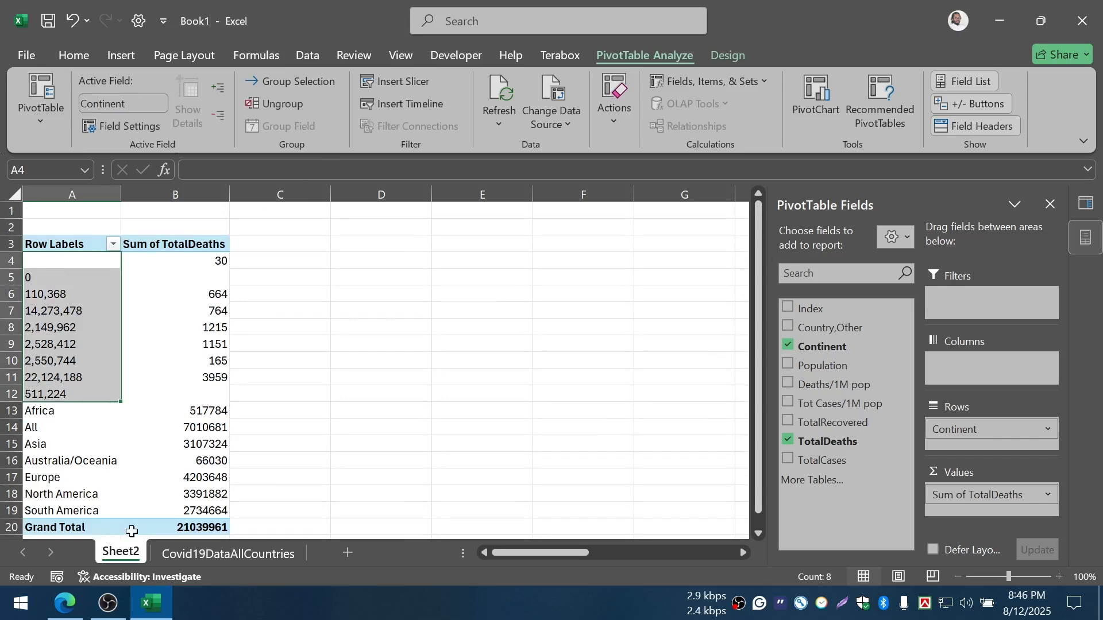
click(228, 554)
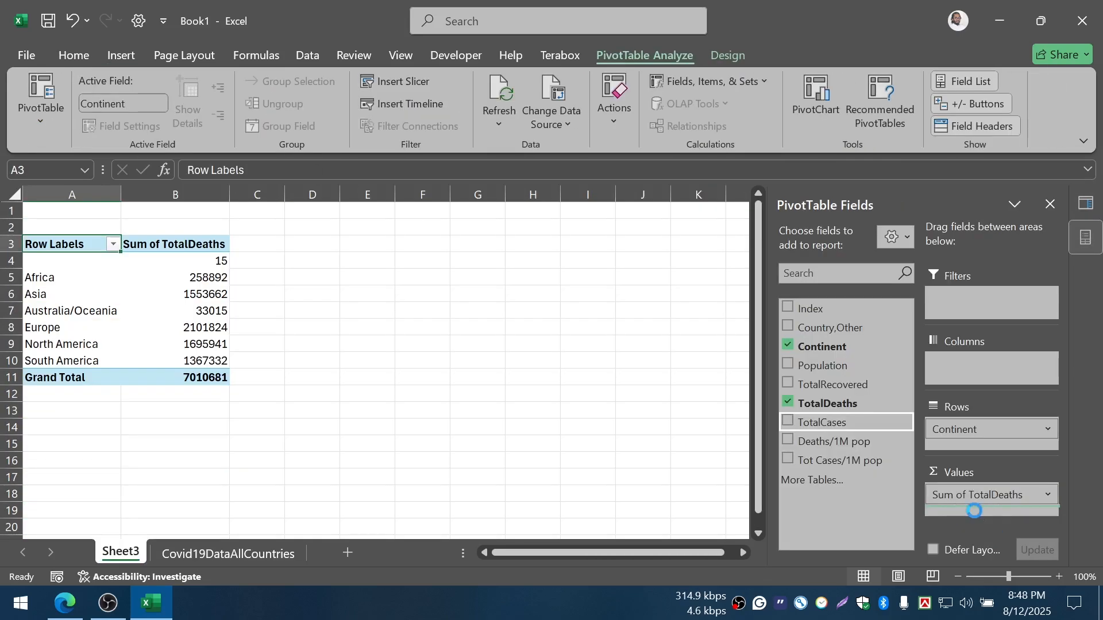
Add the sum of TotalCases to the values of the continent PivotTable on Sheet3
click(788, 422)
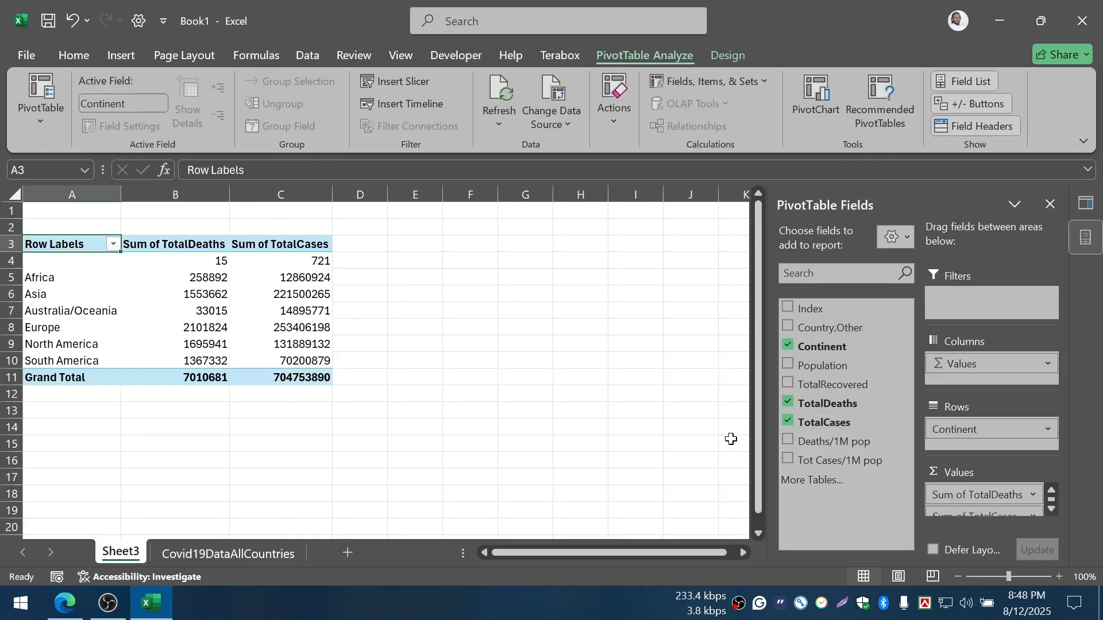
Place Country,Other above Continent in the PivotTable's rows and try to group the country labels
click(73, 262)
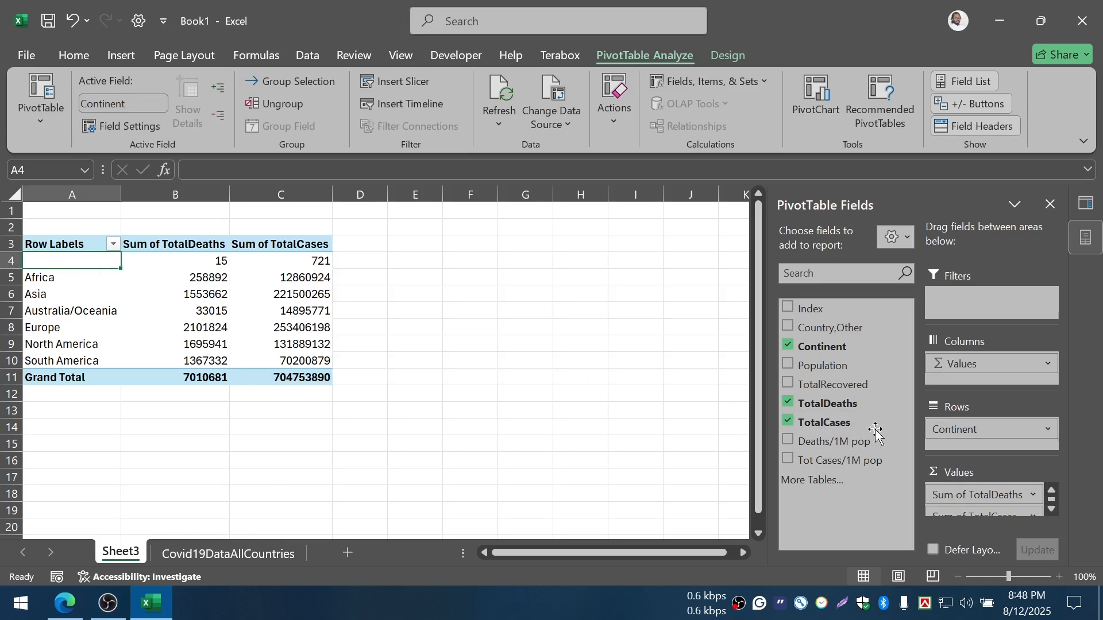
drag(844, 326, 979, 425)
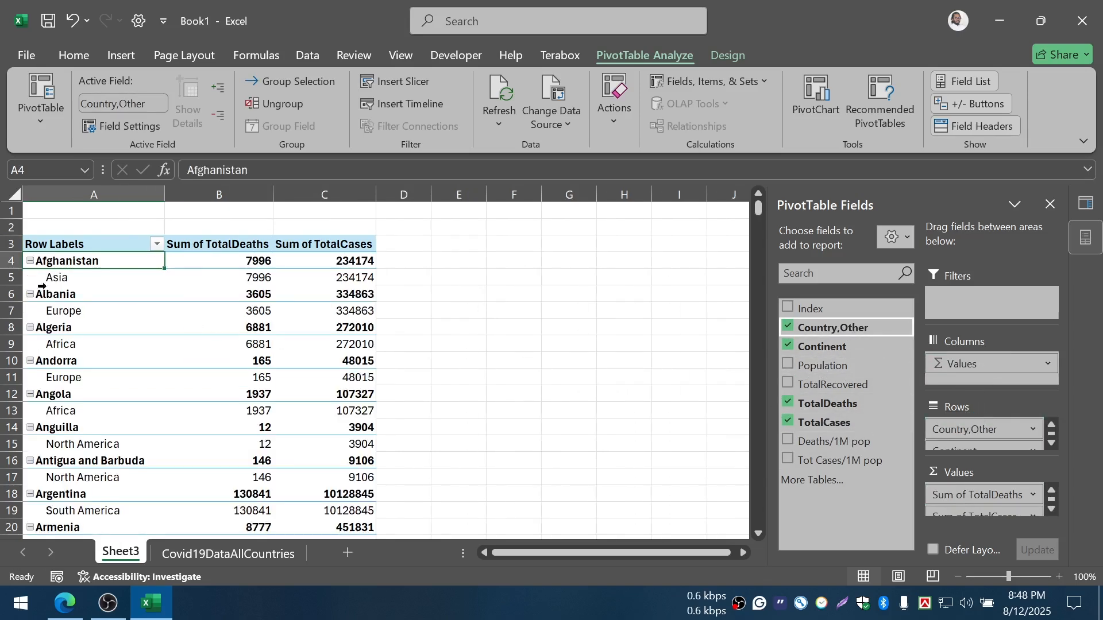
scroll(94, 330, down, 20)
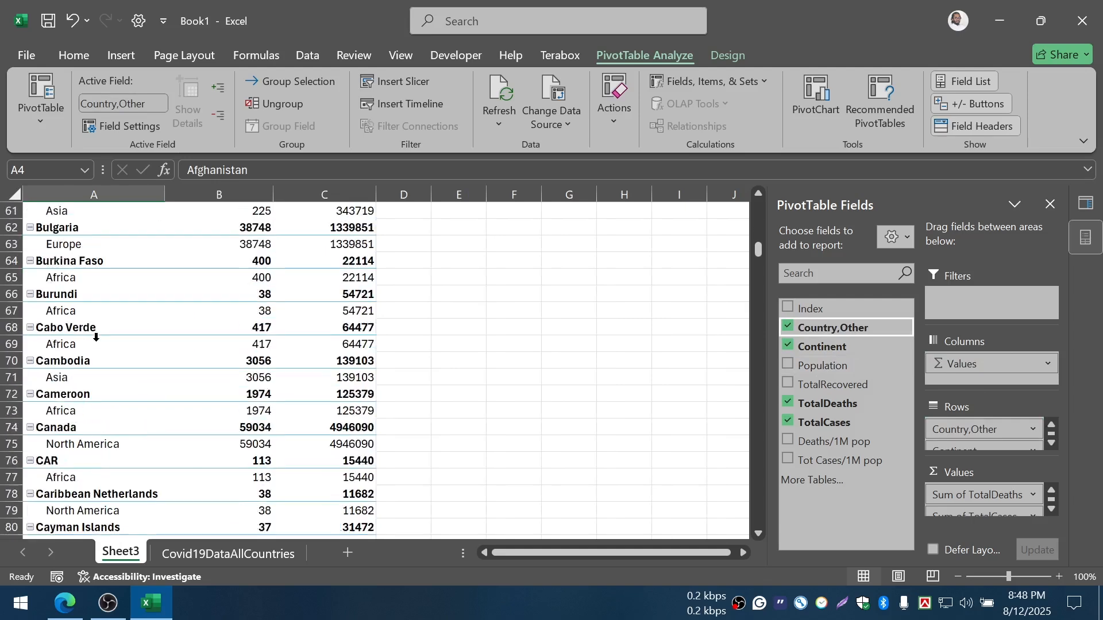
scroll(95, 336, up, 14)
scroll(95, 310, up, 6)
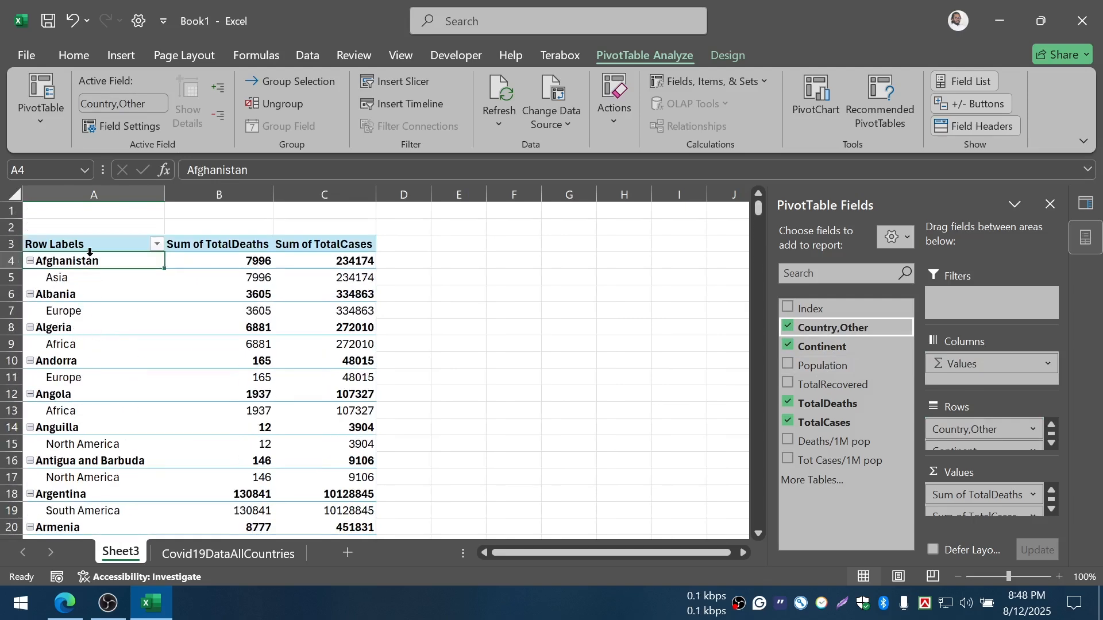
right_click(90, 259)
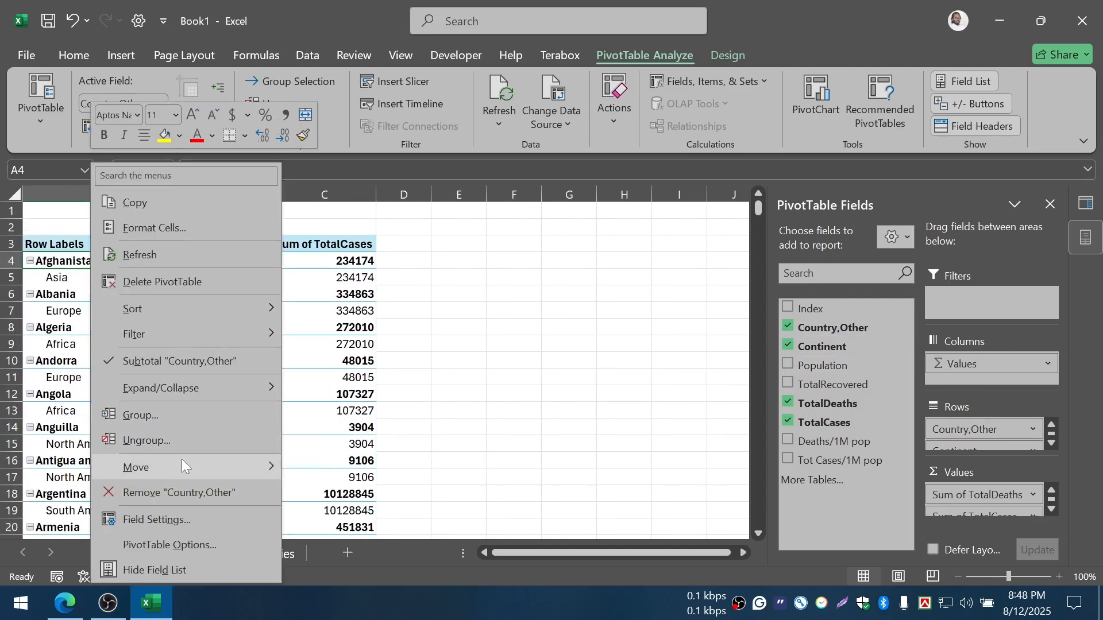
click(162, 417)
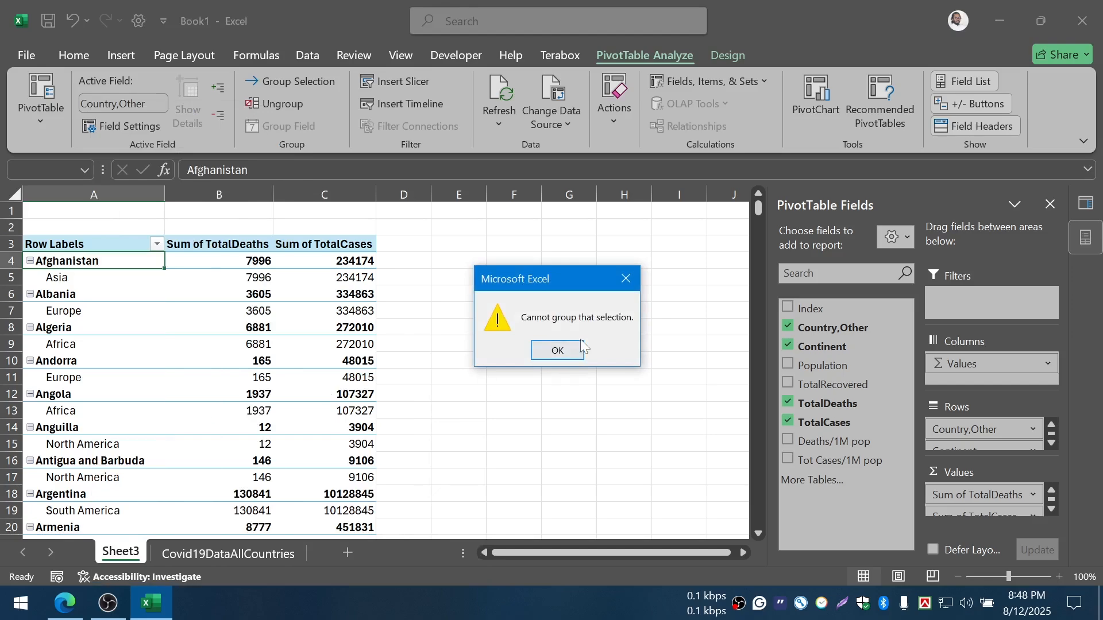
click(558, 349)
Filter the Continent column on the Covid19DataAllCountries sheet to blanks only and select the Diamond Princess cells from Index to Population
click(228, 553)
scroll(181, 486, down, 4)
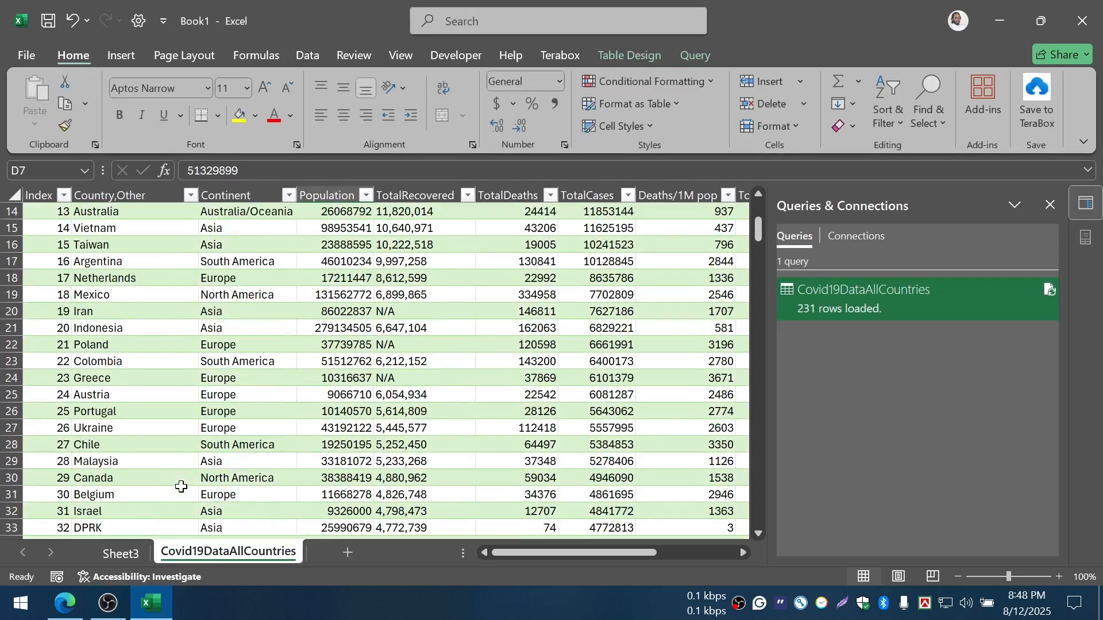
scroll(181, 486, up, 5)
click(289, 212)
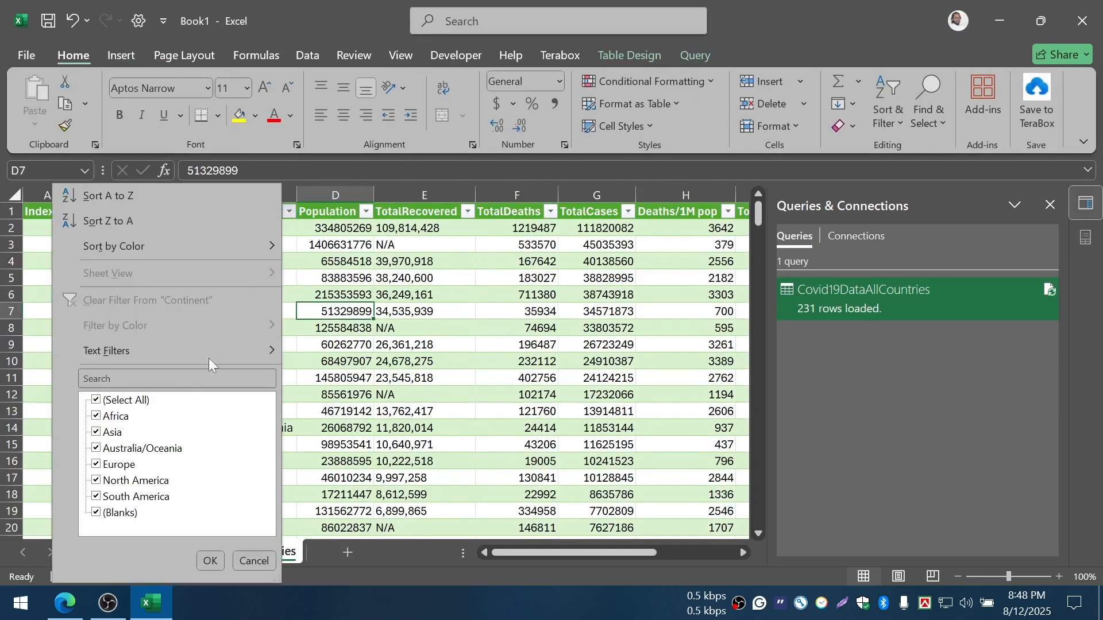
click(125, 401)
click(120, 513)
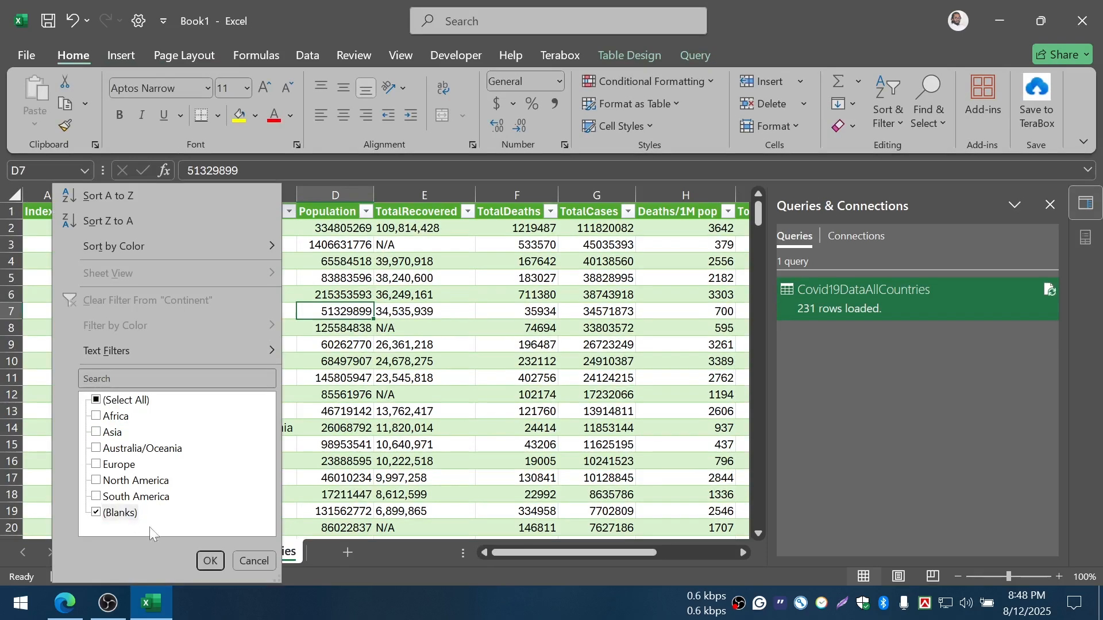
click(210, 561)
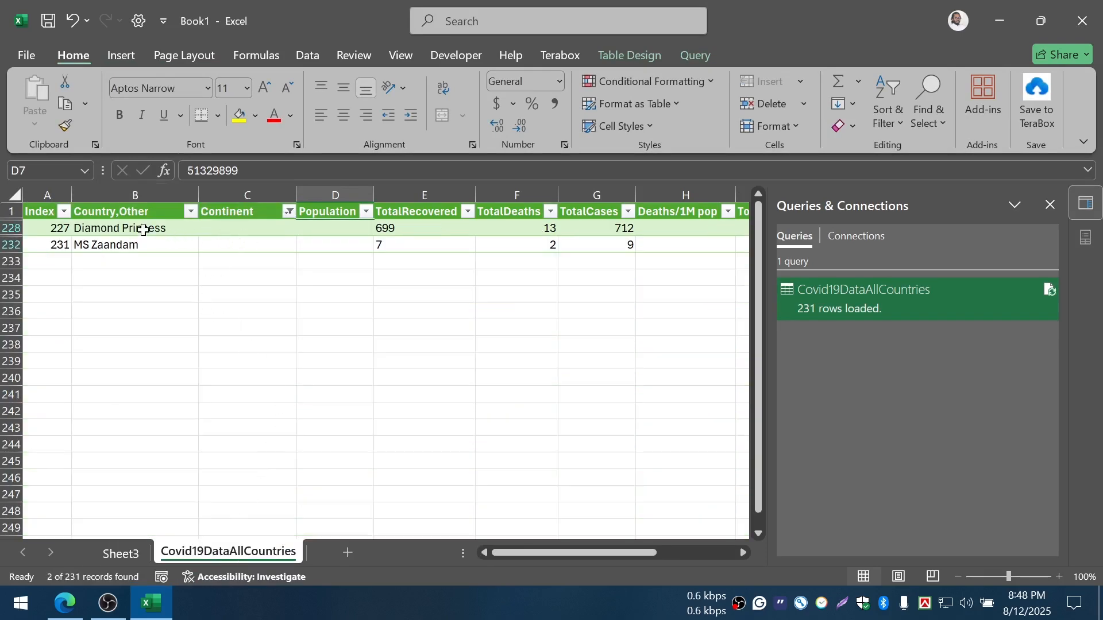
drag(53, 227, 331, 237)
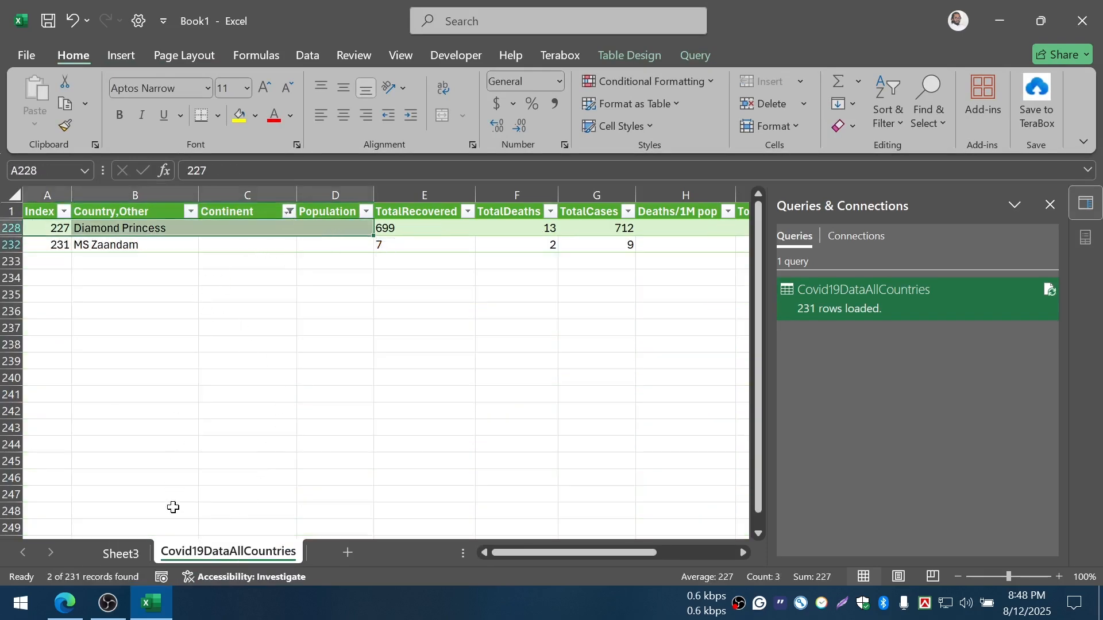
Remove Country,Other from the rows of the Sheet3 PivotTable and filter the blank continent out of its row labels
click(120, 553)
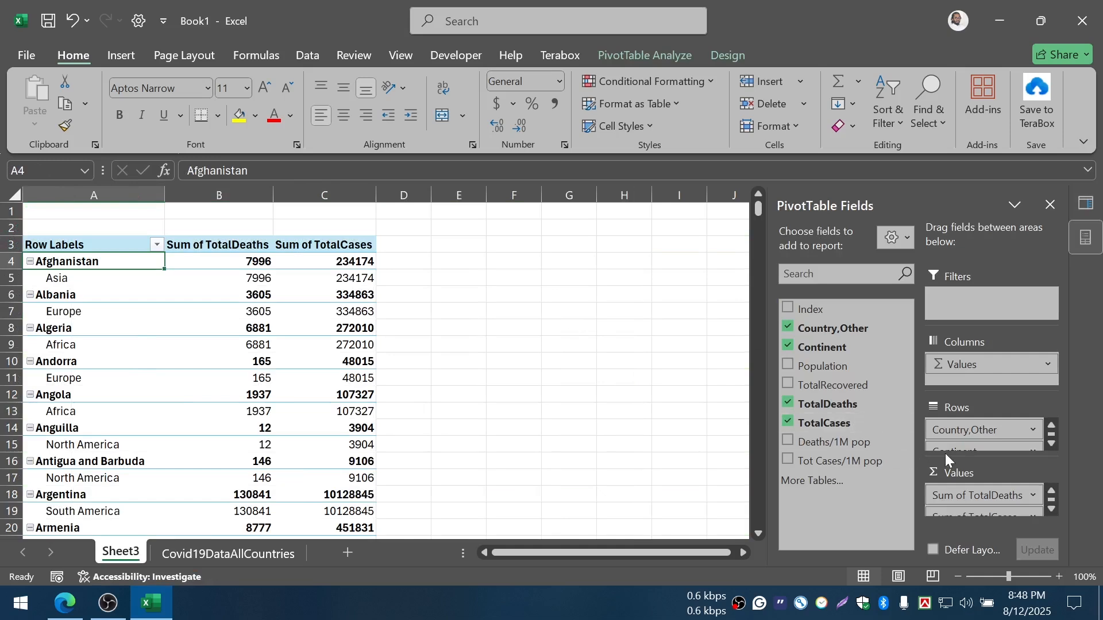
drag(984, 430, 896, 413)
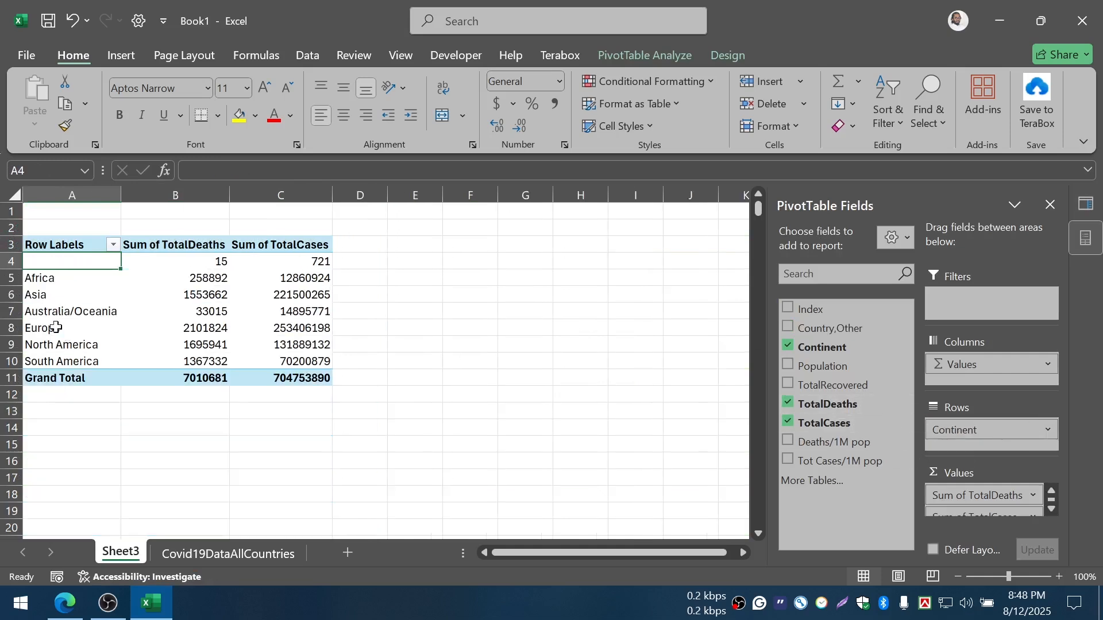
click(114, 245)
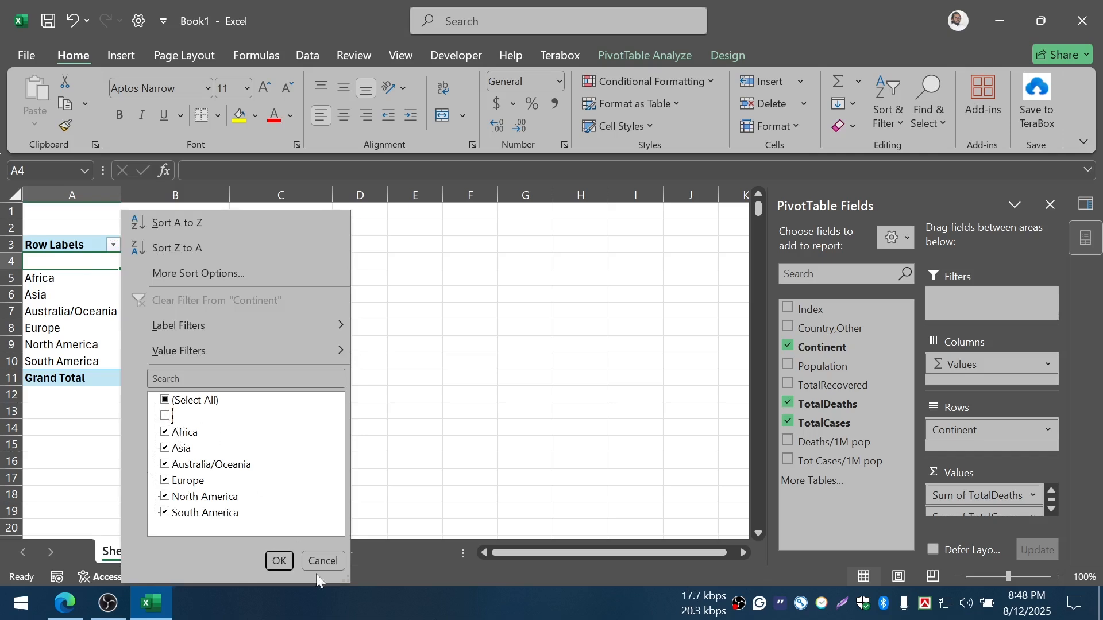
click(279, 562)
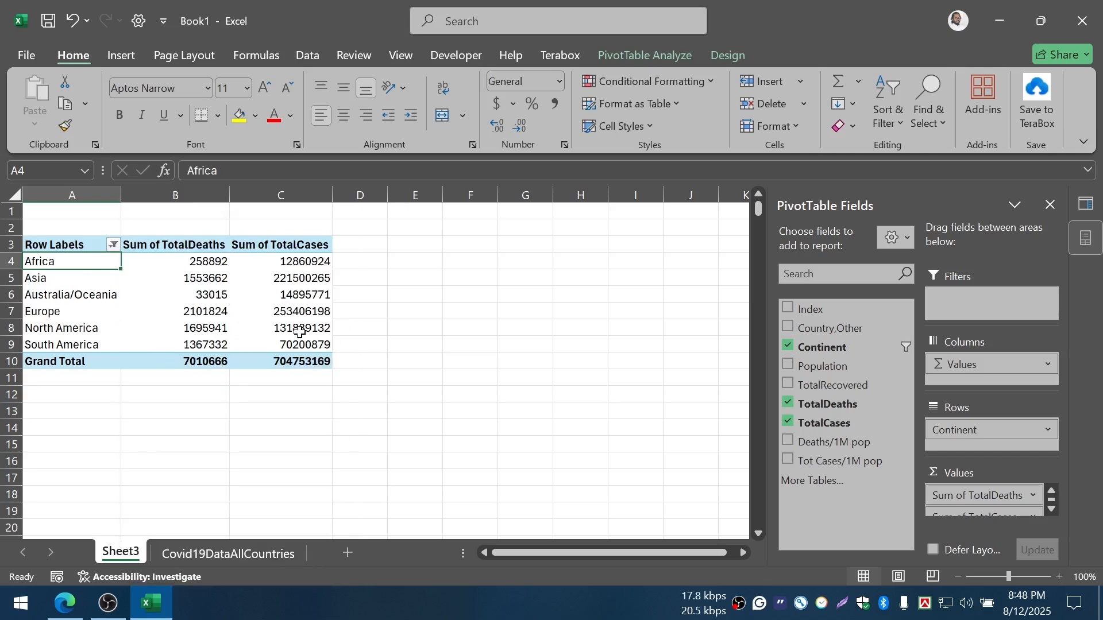
drag(77, 270, 83, 324)
key(ctrl+z)
Copy the whole continent PivotTable, A3:C10, and paste the copy at A13
drag(48, 245, 288, 362)
key(ctrl+c)
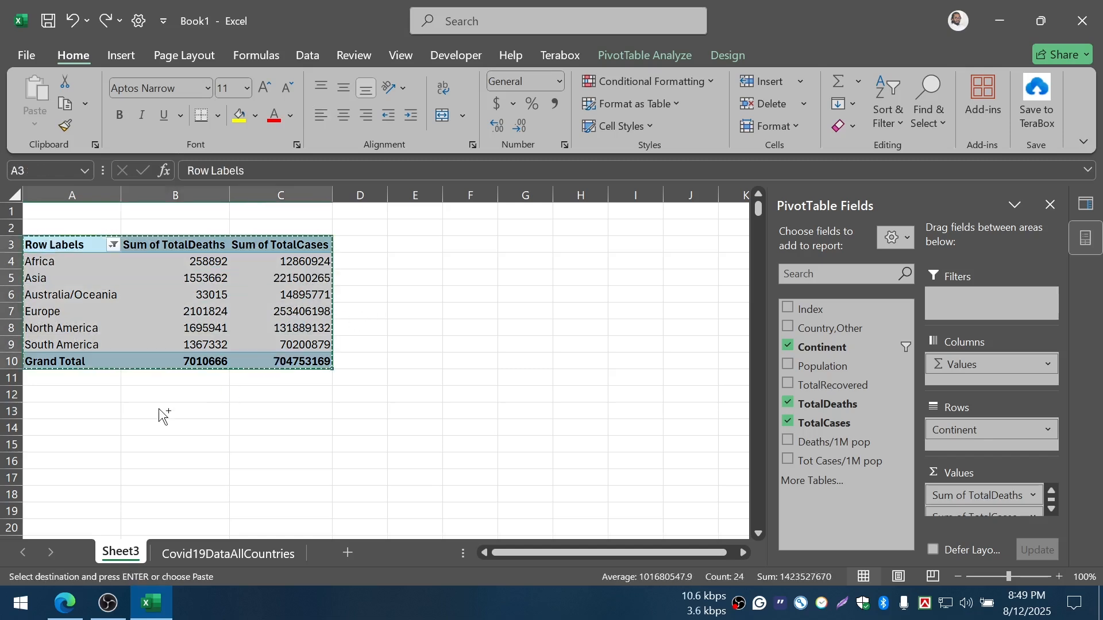
click(70, 405)
key(ctrl+v)
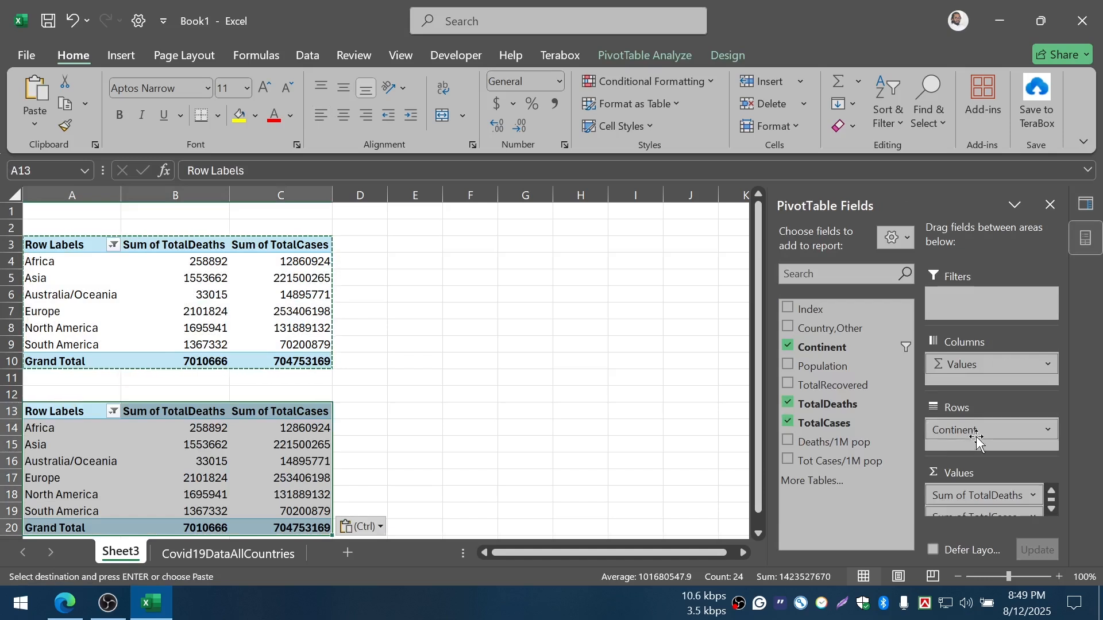
Reduce the copied PivotTable at A13 to only the sum of TotalDeaths, without Continent or TotalCases
drag(999, 367, 792, 381)
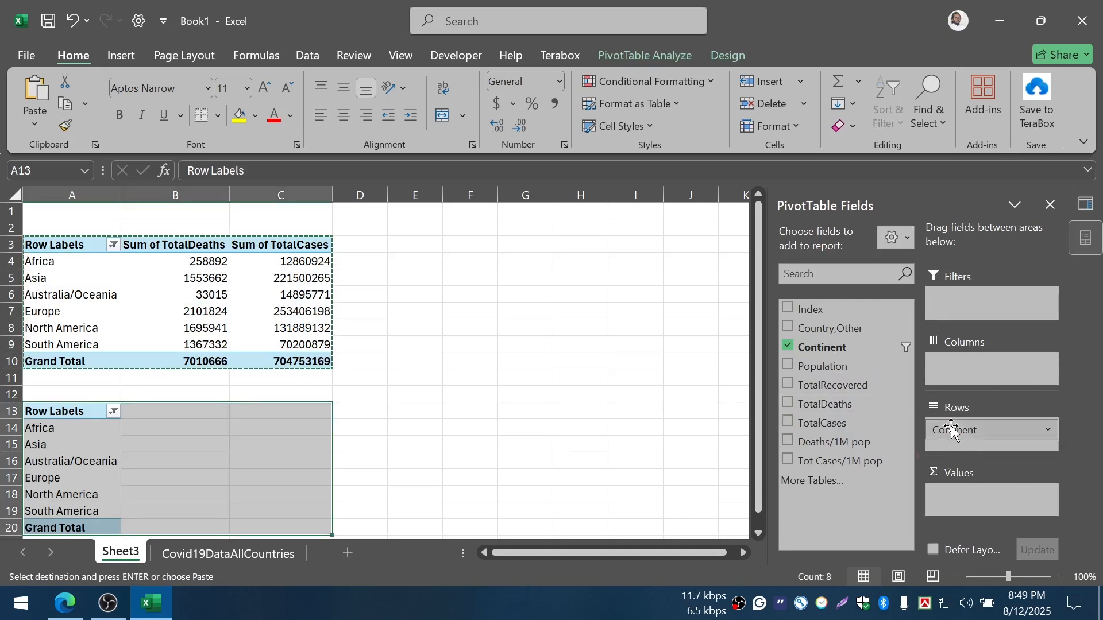
drag(976, 429, 989, 508)
click(89, 426)
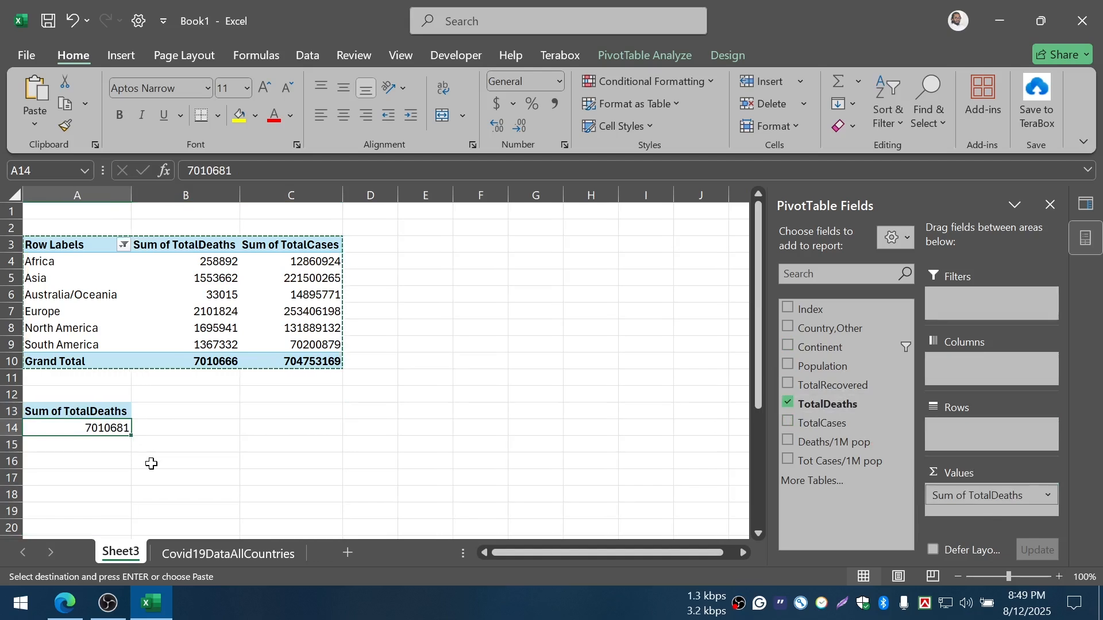
Compare the PivotTables' death and case totals with the Total row of the Worldometer table in the browser, returning to Excel
click(205, 367)
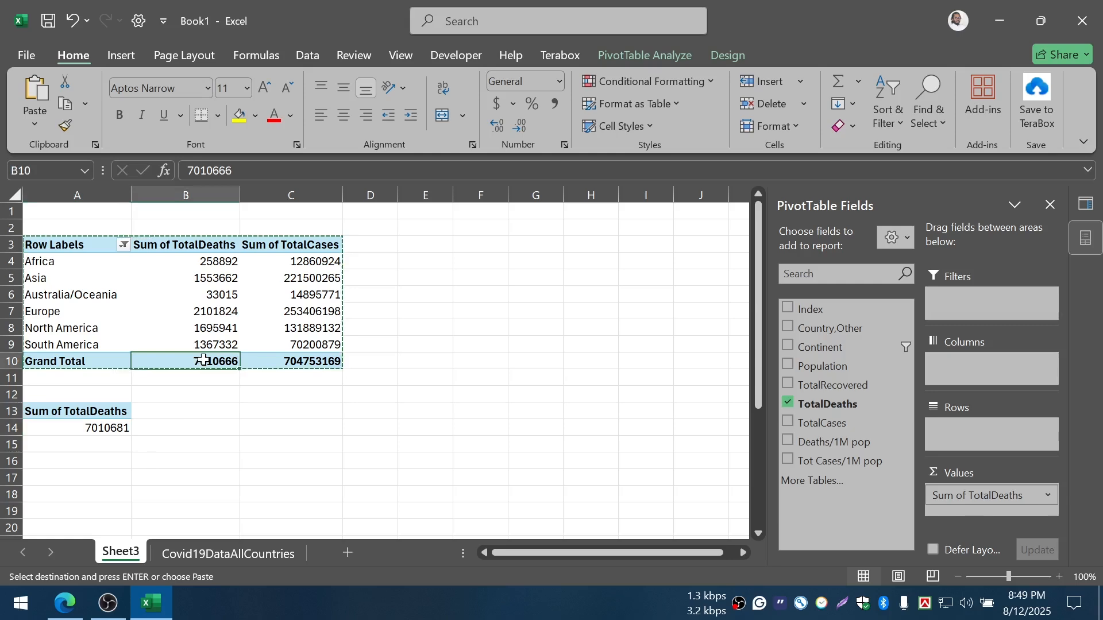
click(92, 426)
click(81, 597)
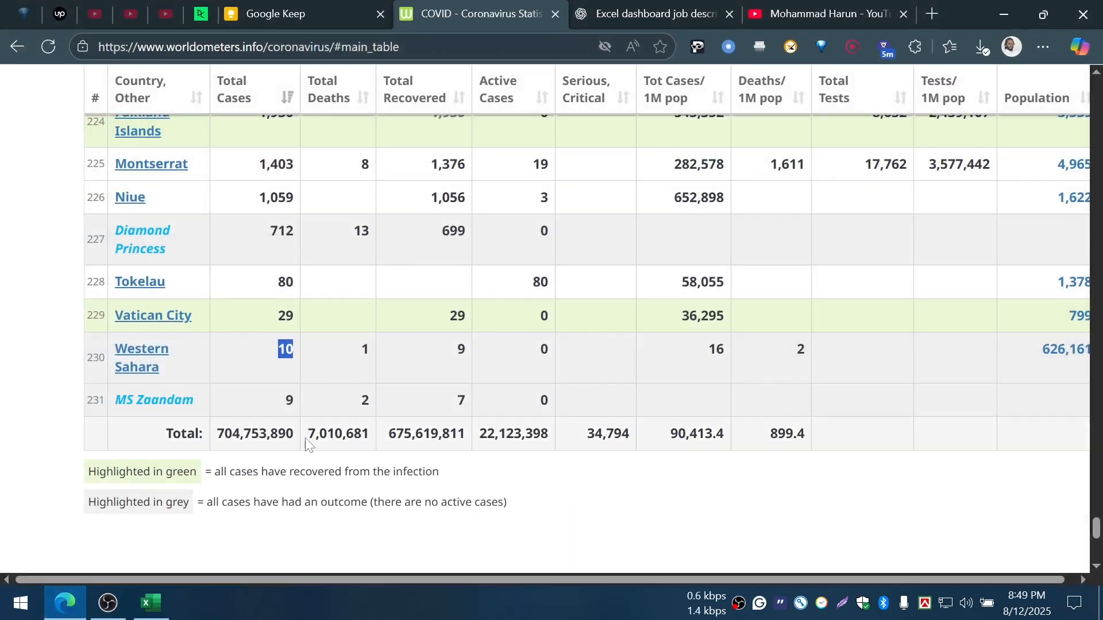
drag(308, 434, 343, 433)
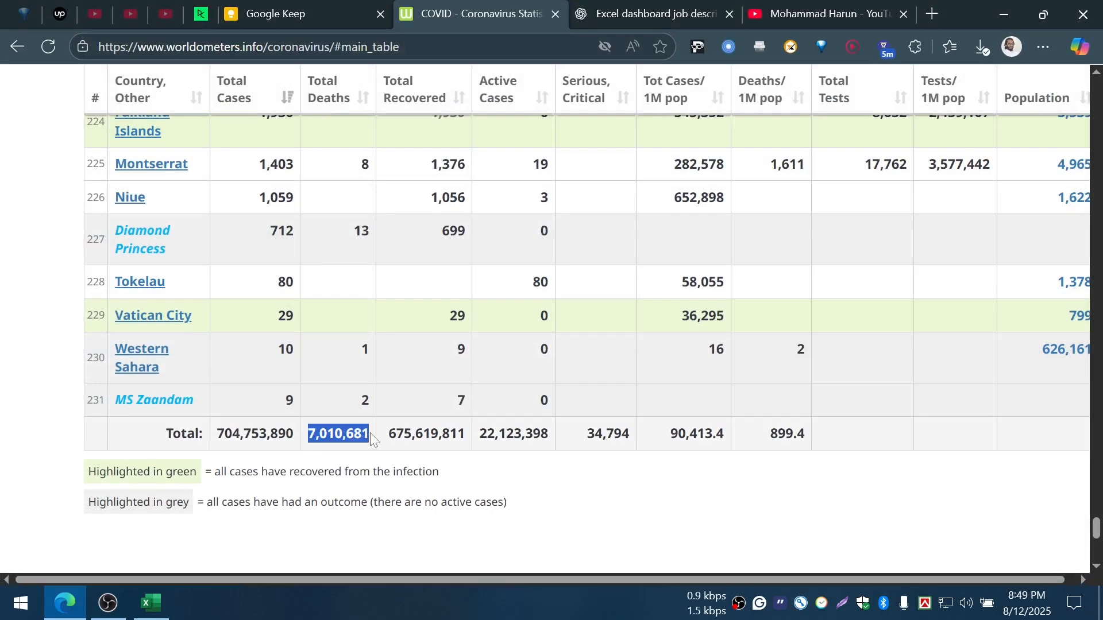
drag(218, 434, 308, 442)
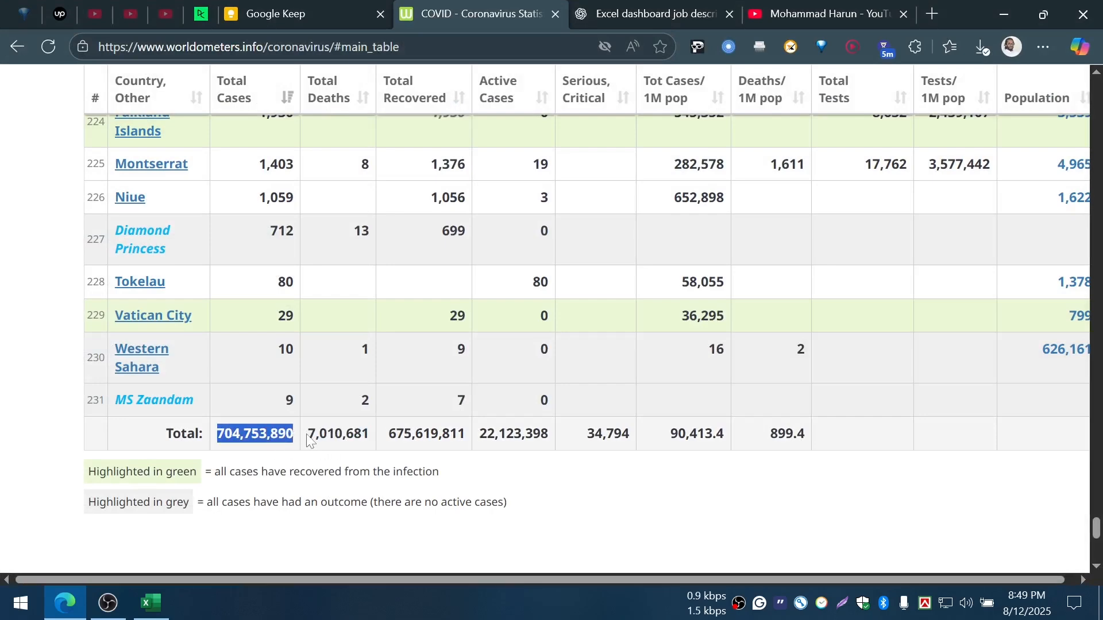
key(alt+Tab)
click(310, 362)
key(alt+Tab)
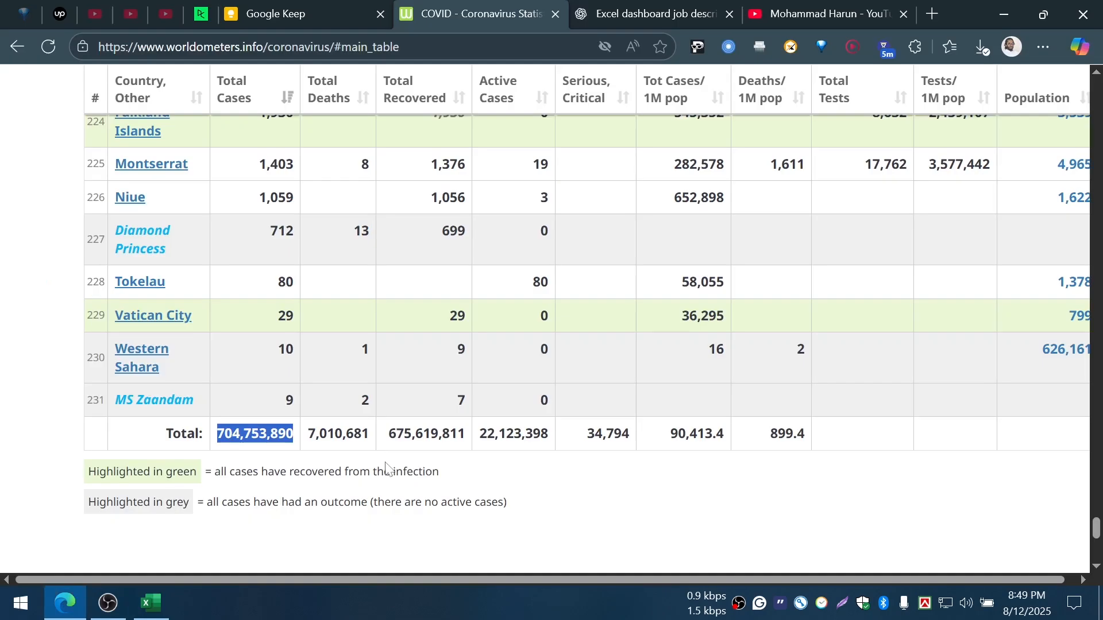
key(alt+Tab)
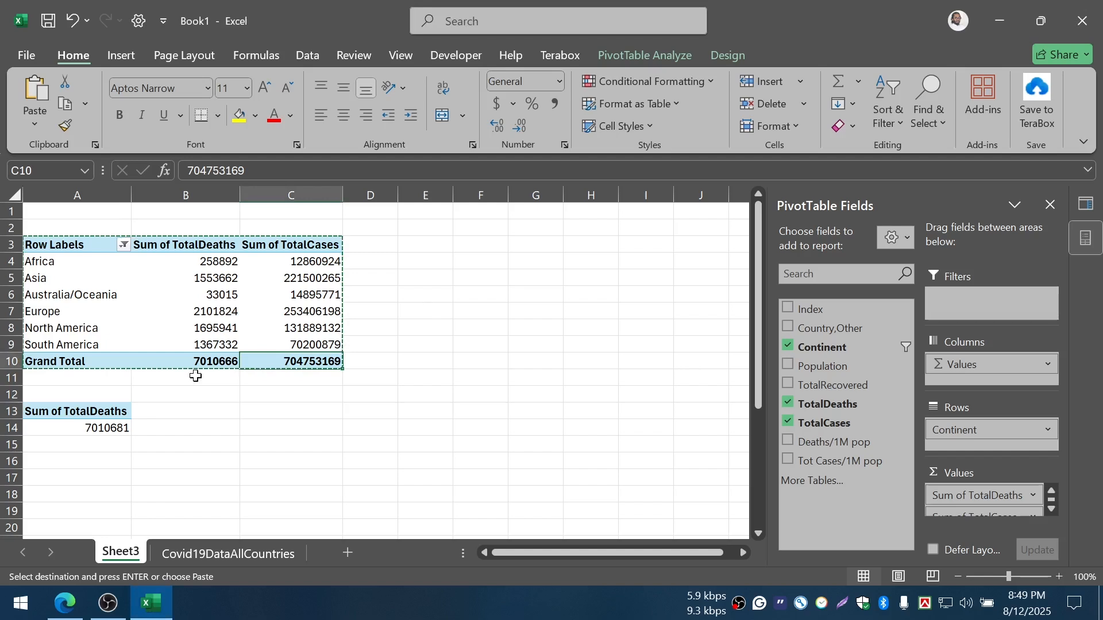
Copy the TotalDeaths PivotTable at A13 and paste the copy at A16
click(102, 399)
key(ctrl+c)
click(87, 459)
key(ctrl+v)
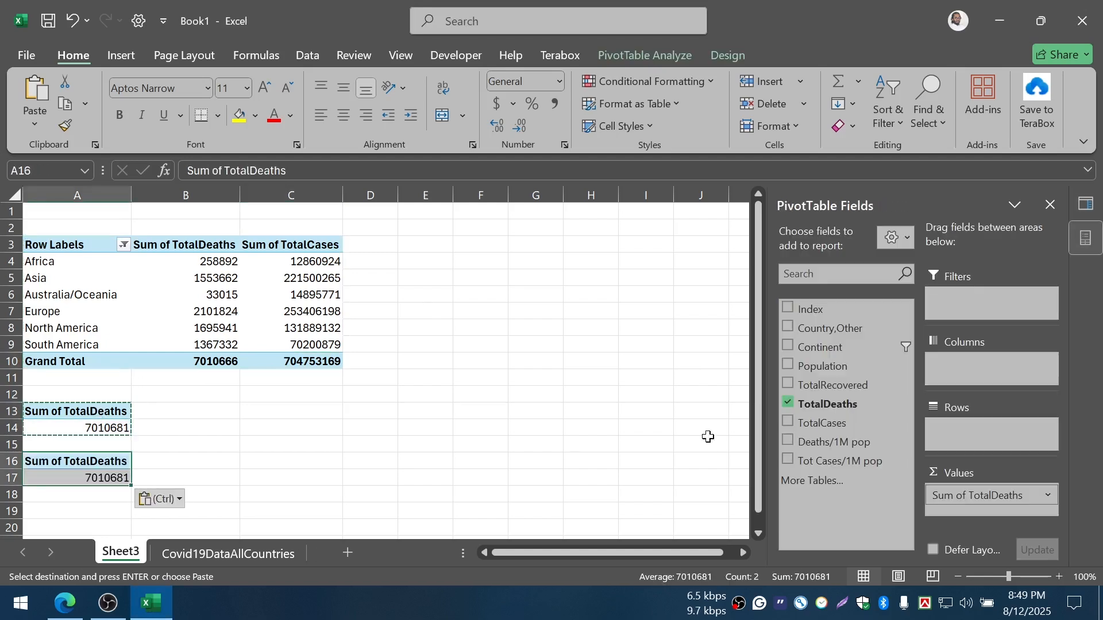
Replace TotalDeaths with the count of TotalRecovered in the values of the PivotTable at A16
click(790, 405)
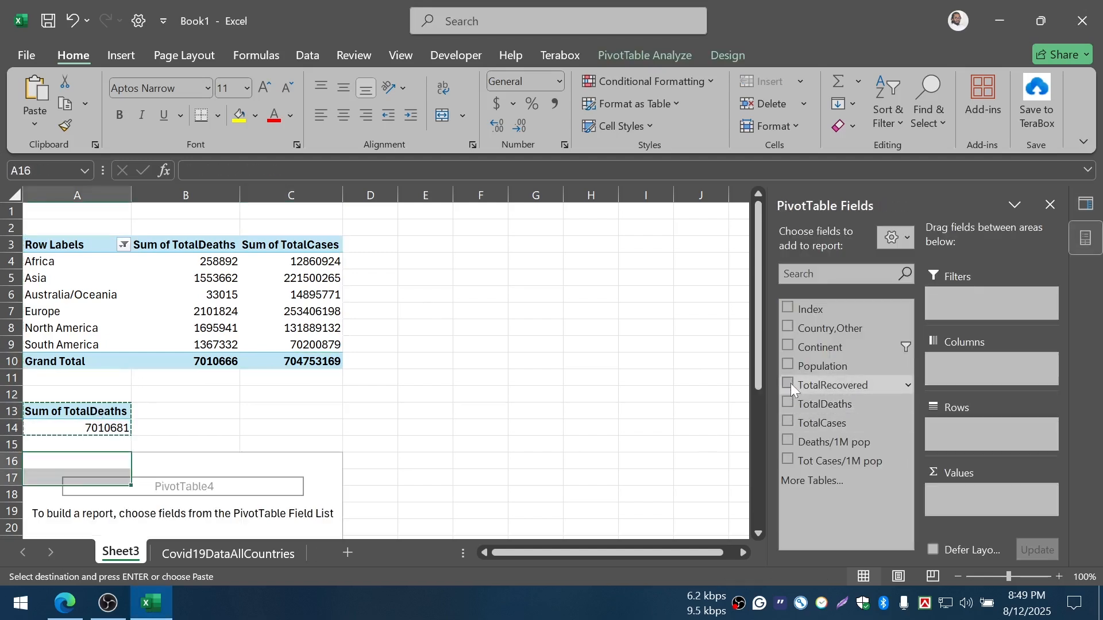
click(789, 384)
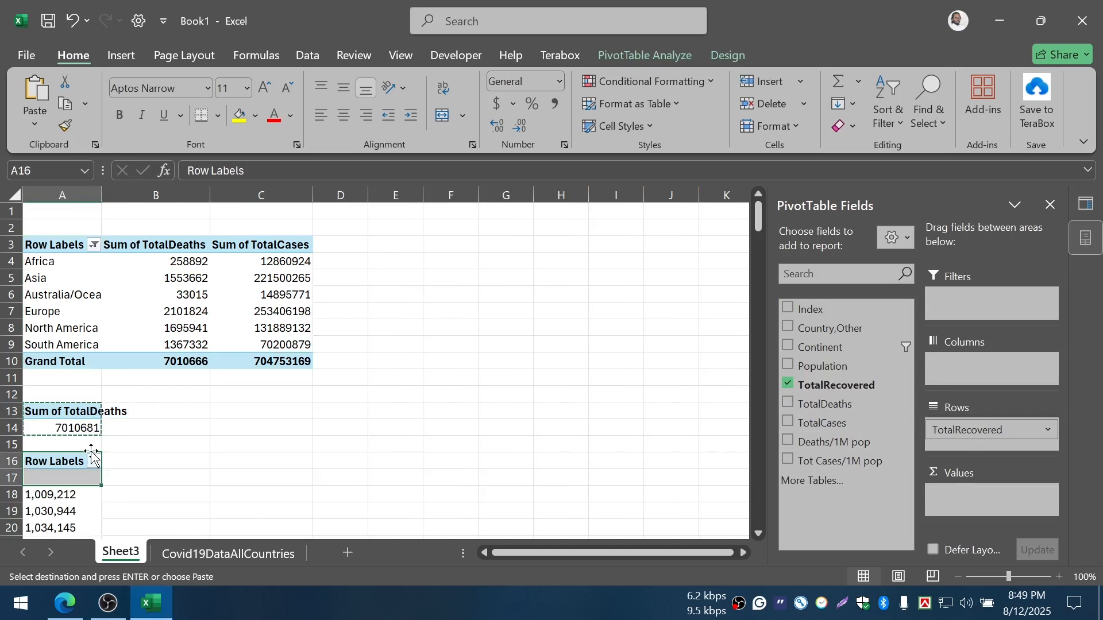
scroll(387, 450, down, 2)
drag(977, 431, 983, 489)
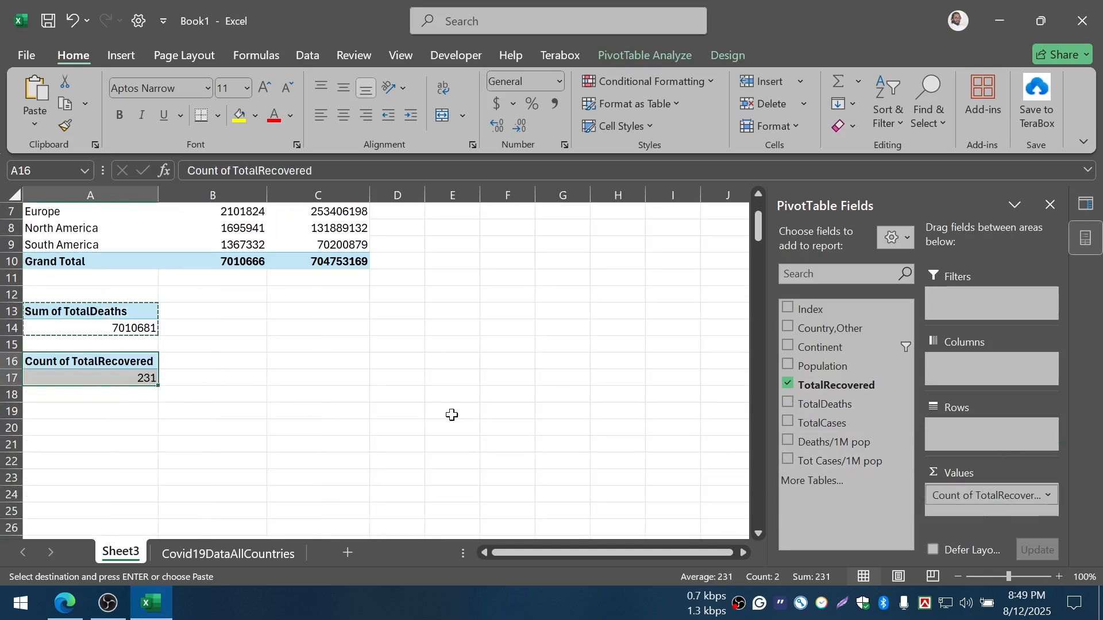
click(992, 496)
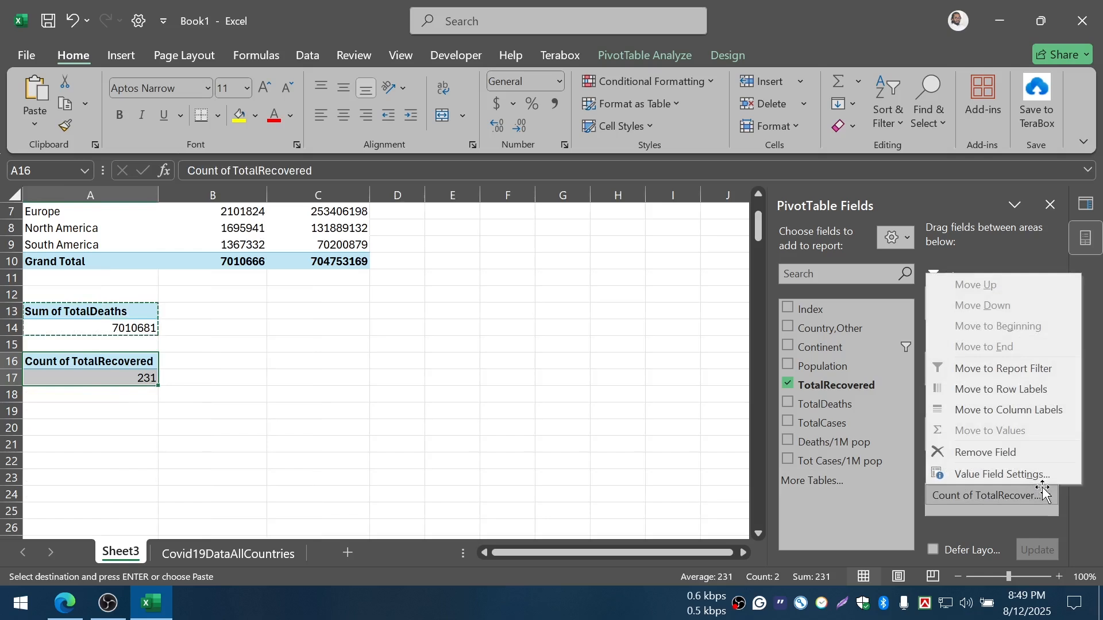
click(993, 497)
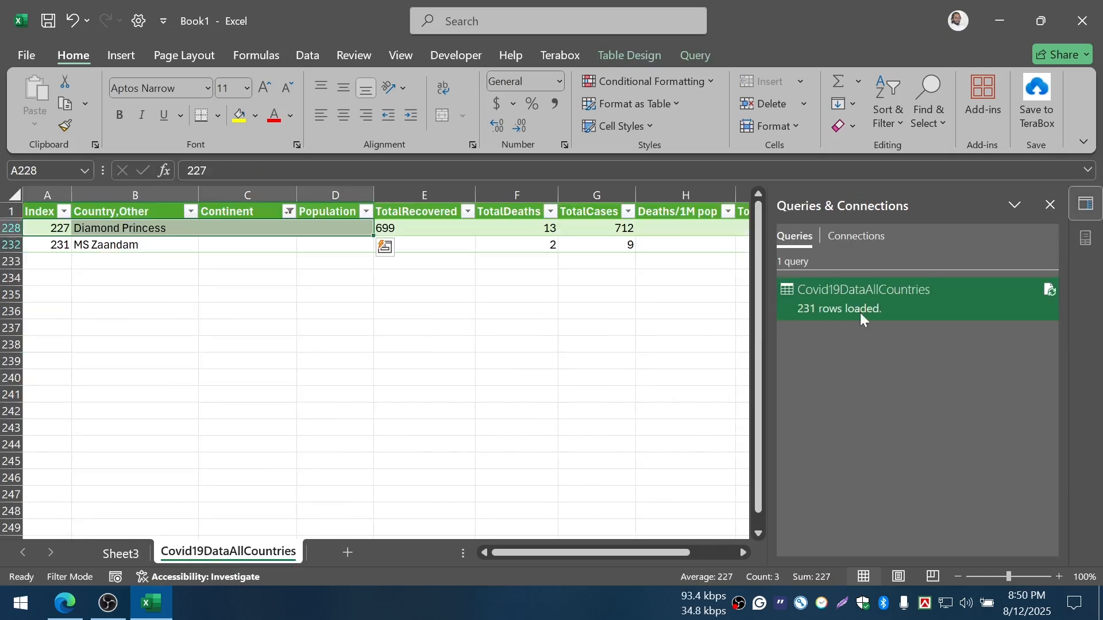
Edit the Covid19DataAllCountries query in Power Query and change the TotalRecovered column's data type to Whole Number
right_click(887, 307)
click(919, 315)
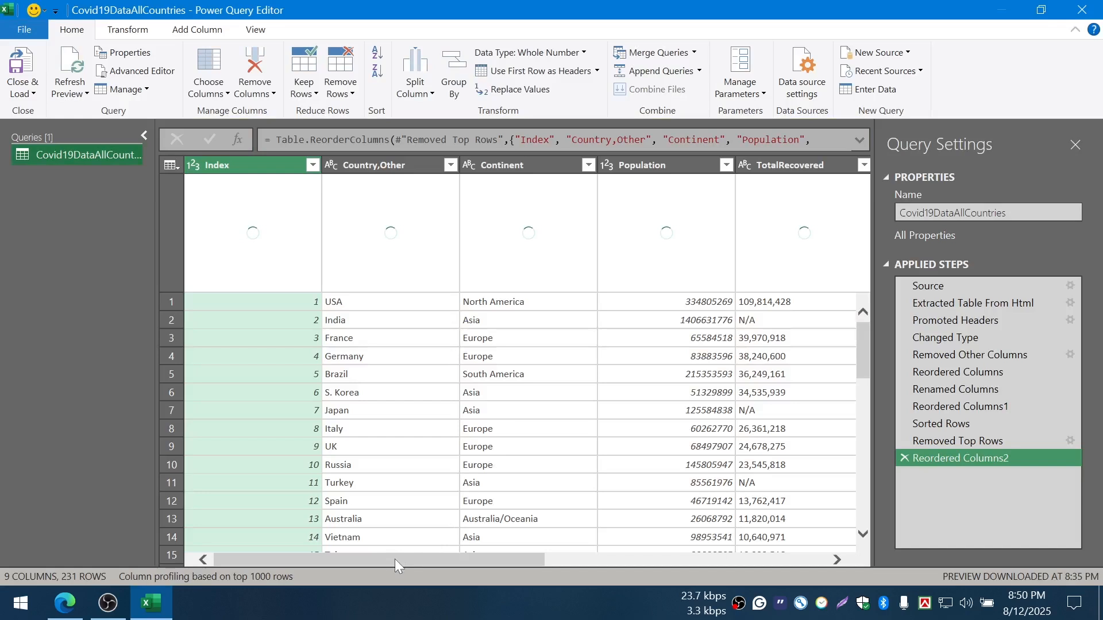
drag(395, 560, 527, 573)
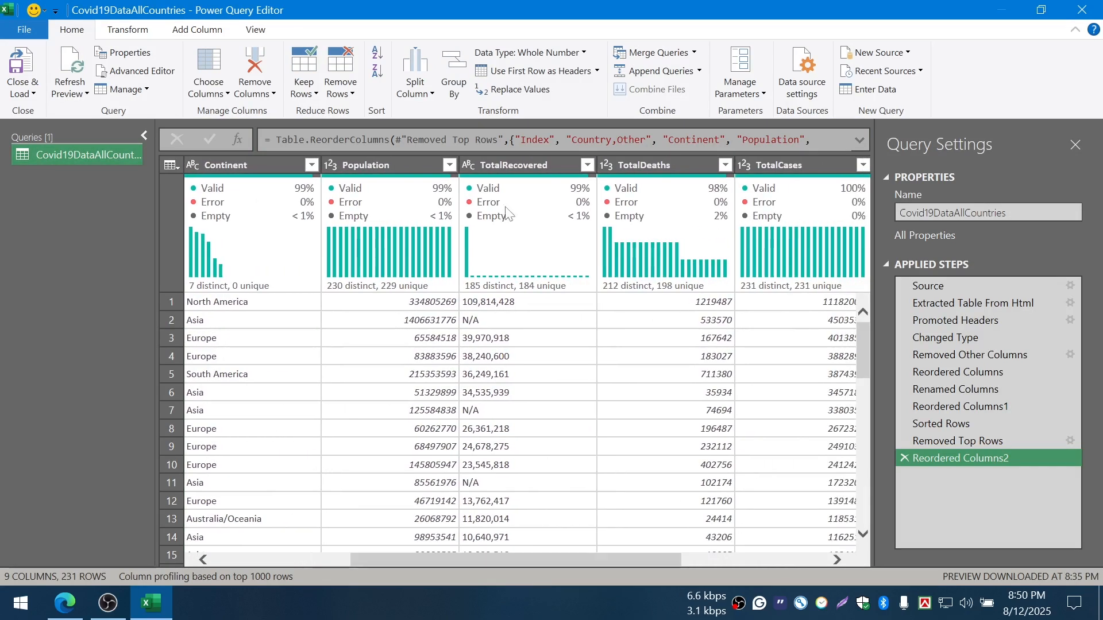
click(470, 165)
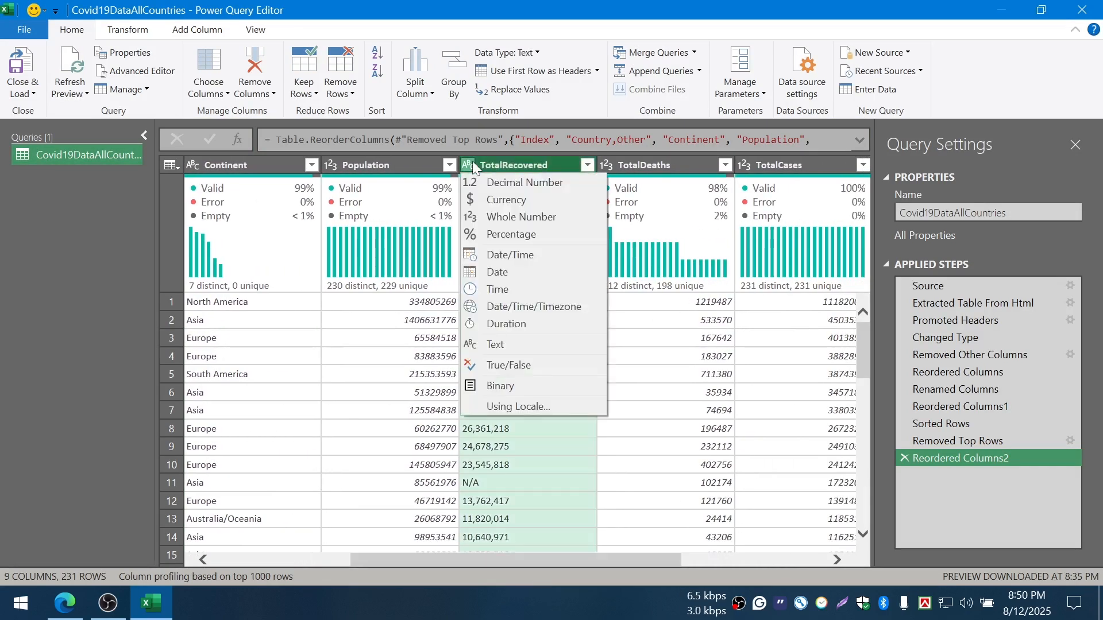
click(505, 217)
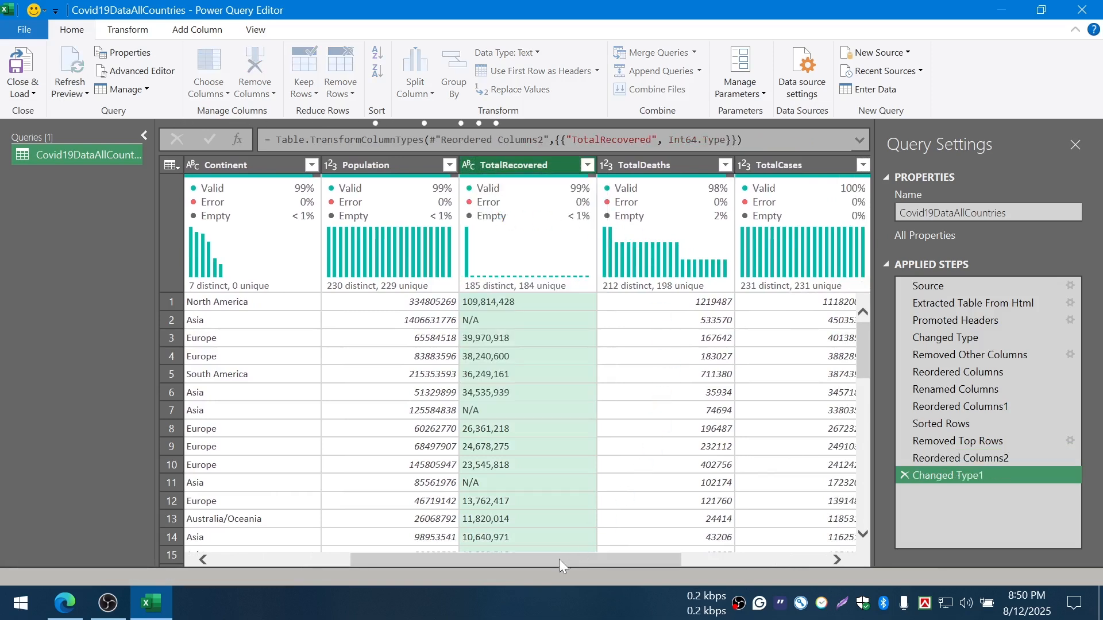
Change the Deaths/1M pop column's data type to Whole Number and load the query back into the workbook
drag(559, 560, 760, 557)
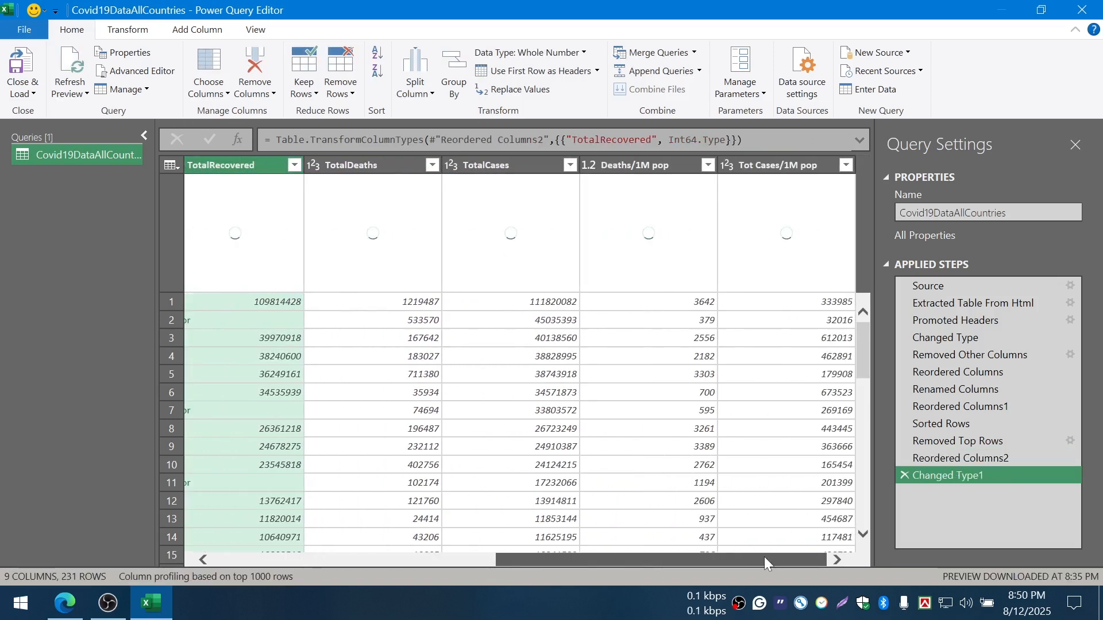
click(588, 165)
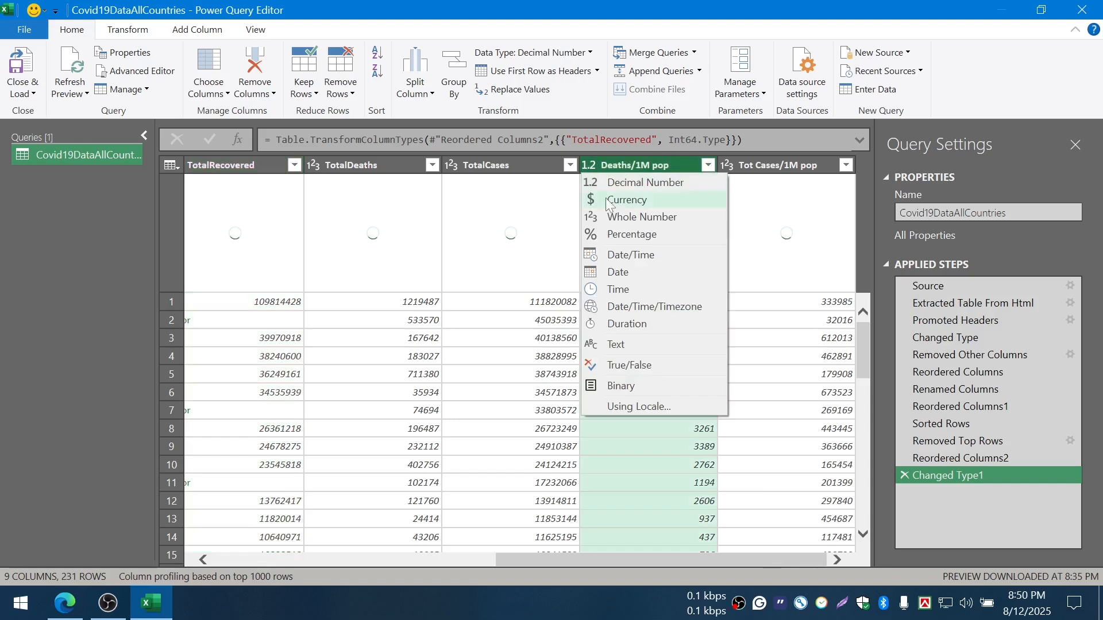
click(623, 216)
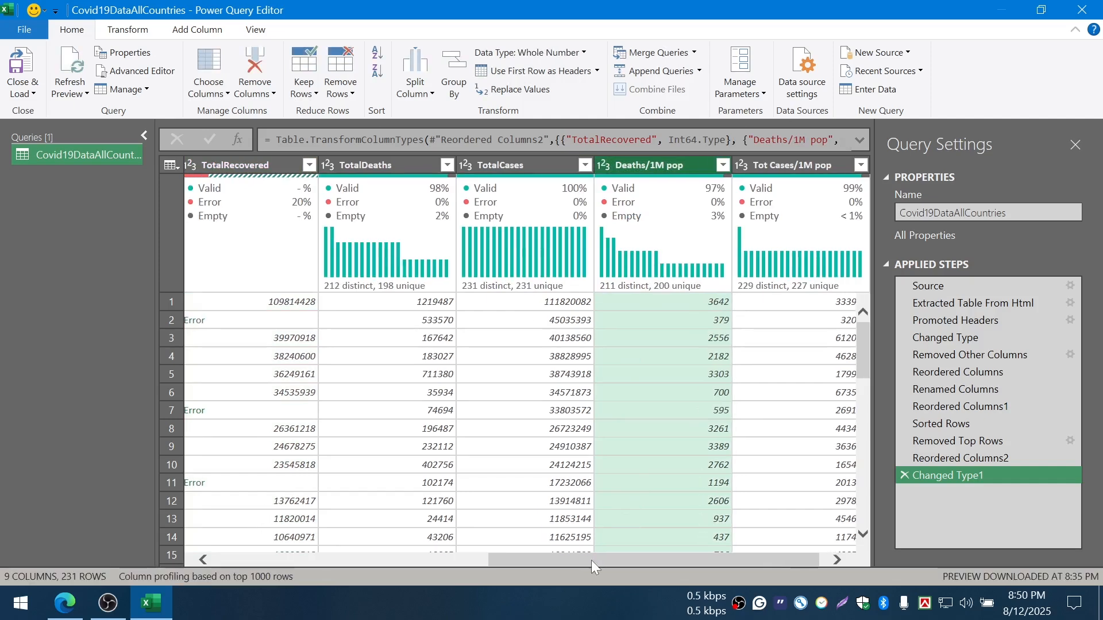
drag(591, 560, 292, 556)
click(35, 77)
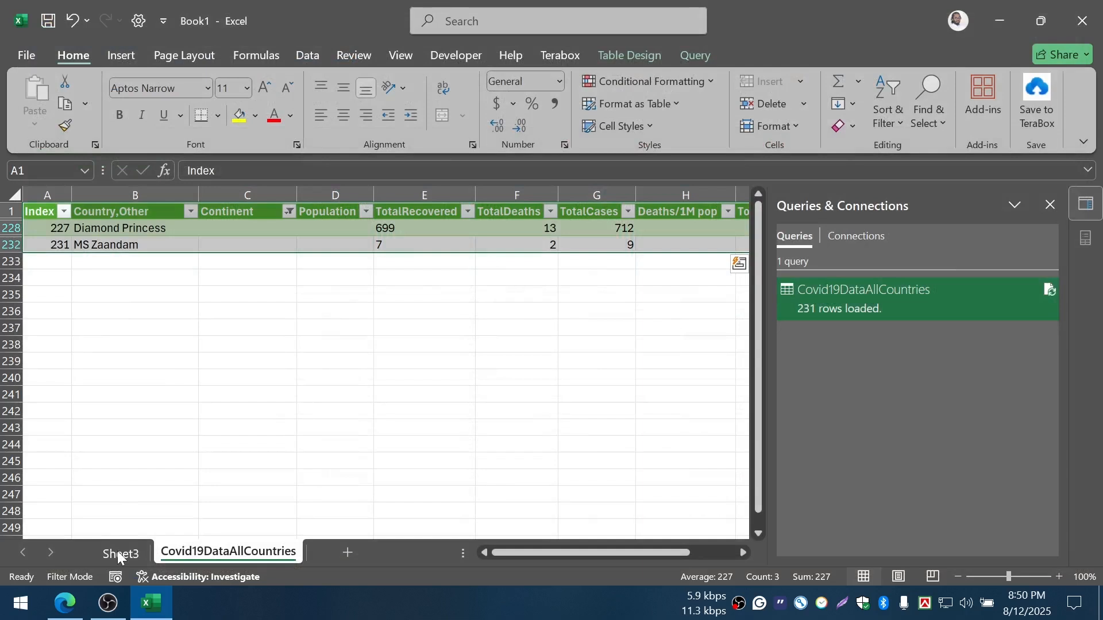
Add TotalRecovered to the values of the empty PivotTable on Sheet3 and refresh the PivotTable
click(117, 551)
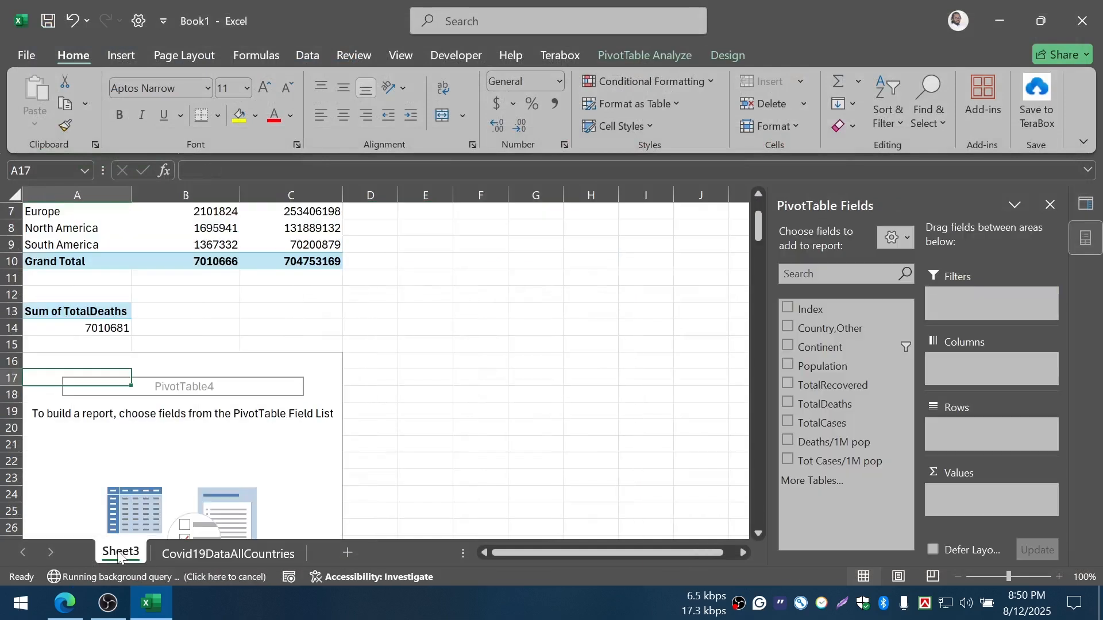
click(105, 327)
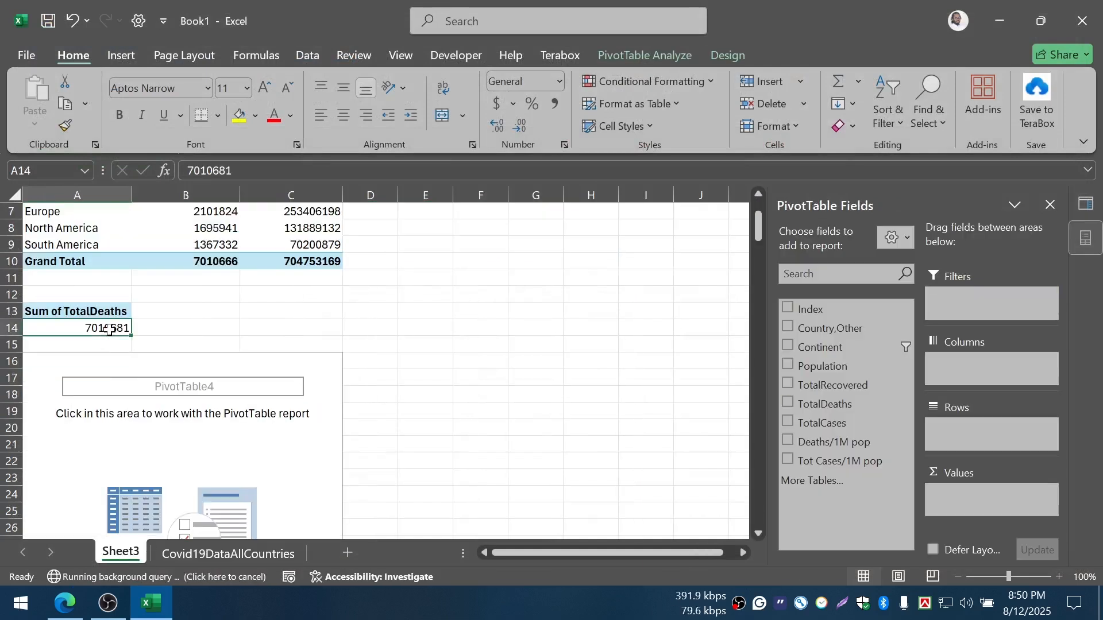
click(109, 394)
drag(833, 385, 976, 506)
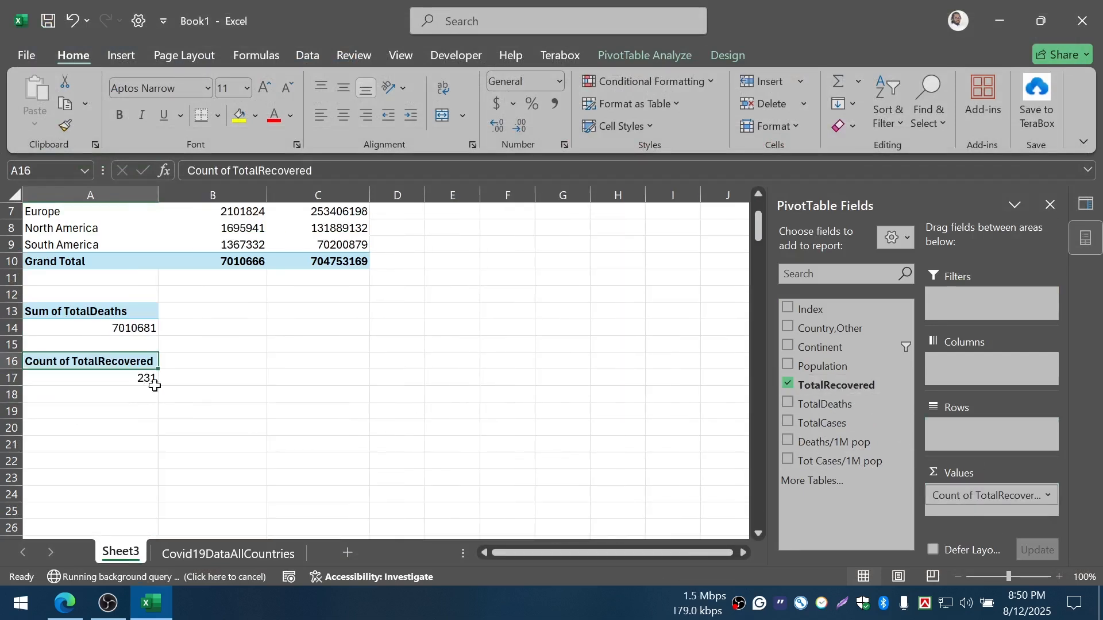
click(644, 55)
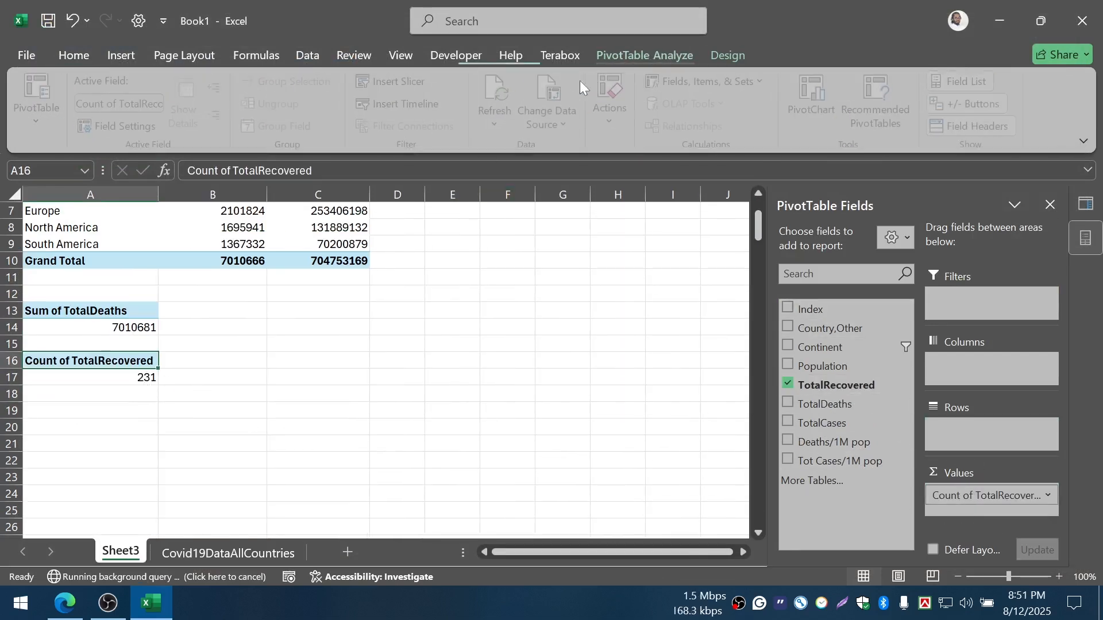
click(514, 91)
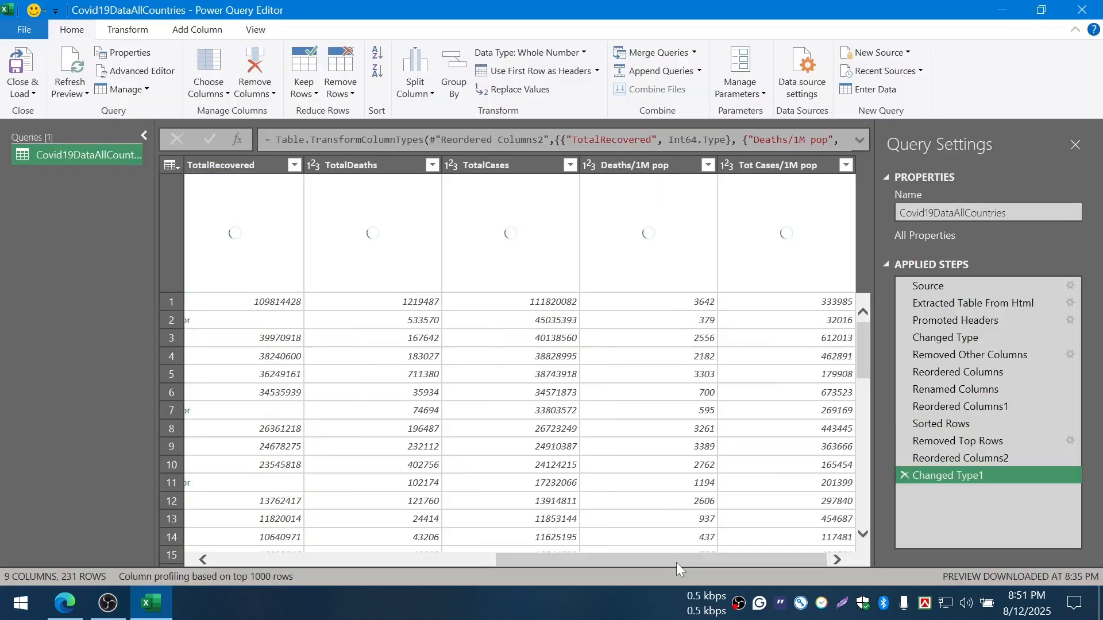
drag(675, 563, 584, 559)
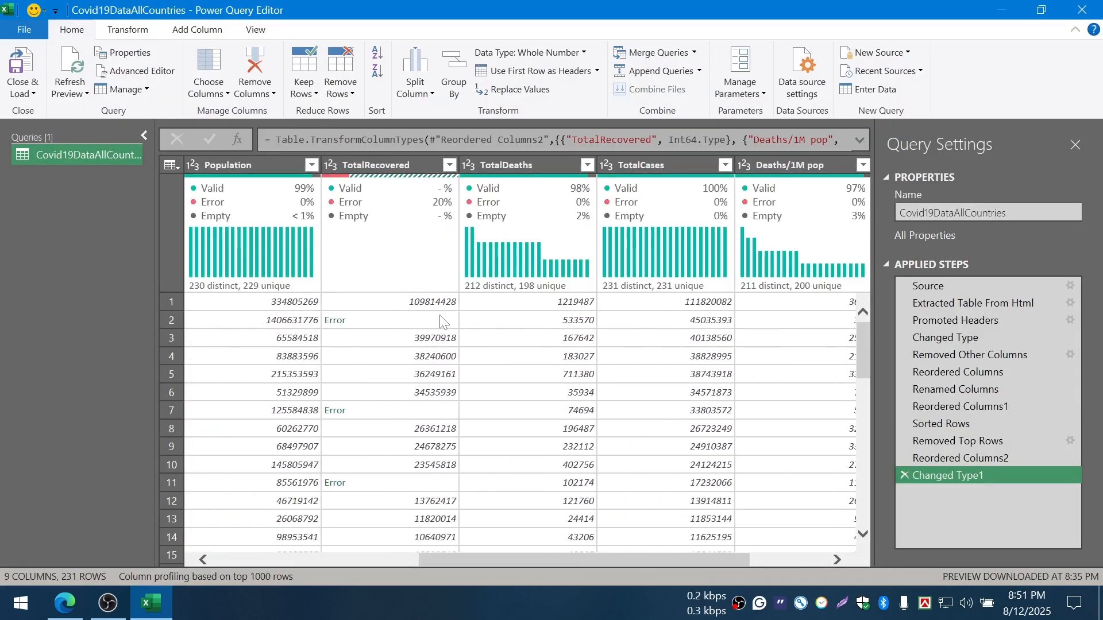
scroll(441, 322, down, 3)
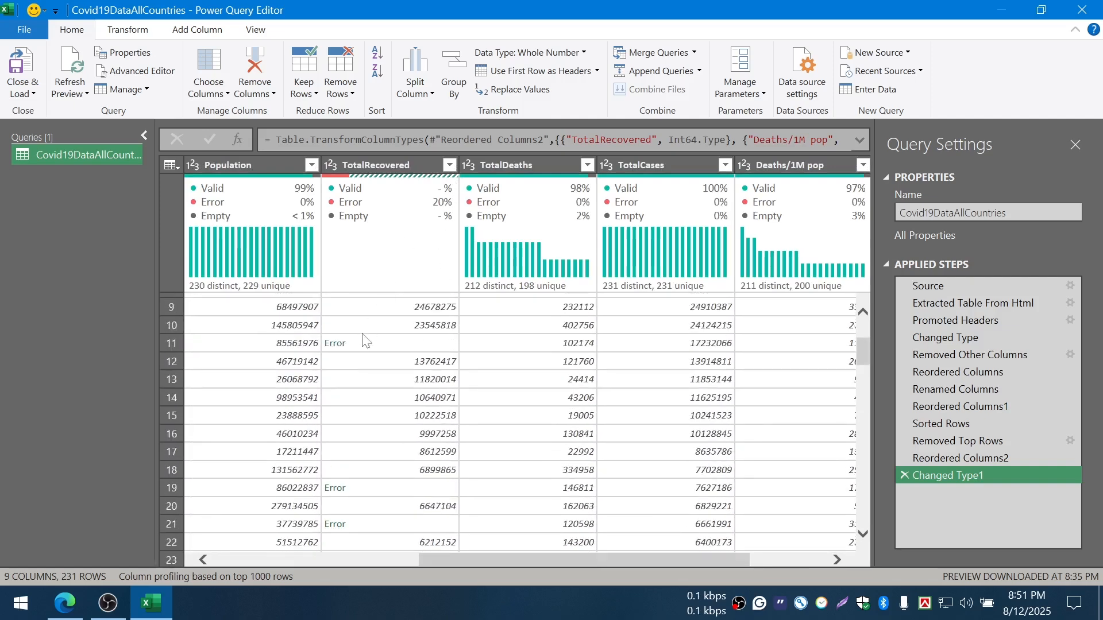
right_click(360, 343)
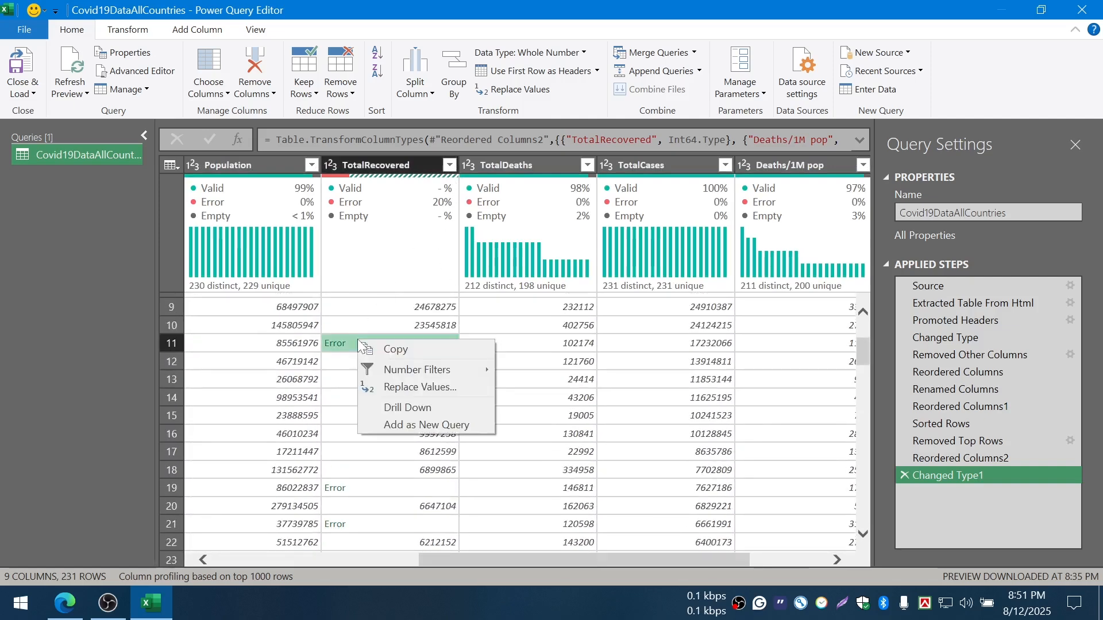
click(432, 388)
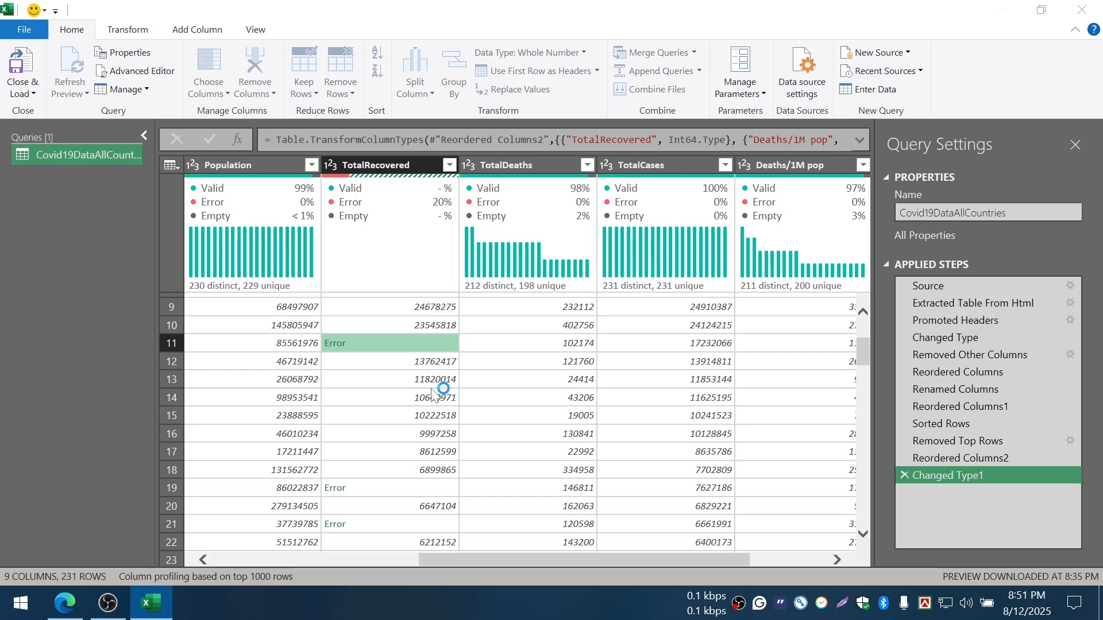
key(Escape)
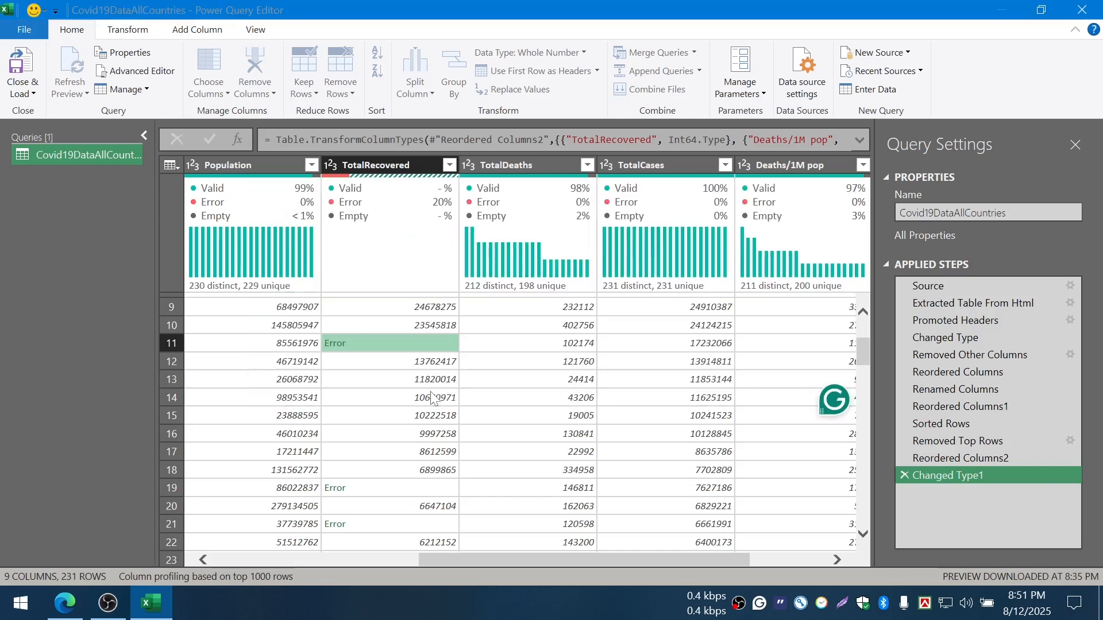
Delete the Changed Type1 step and replace N/A with 0 in the TotalRecovered column
click(904, 476)
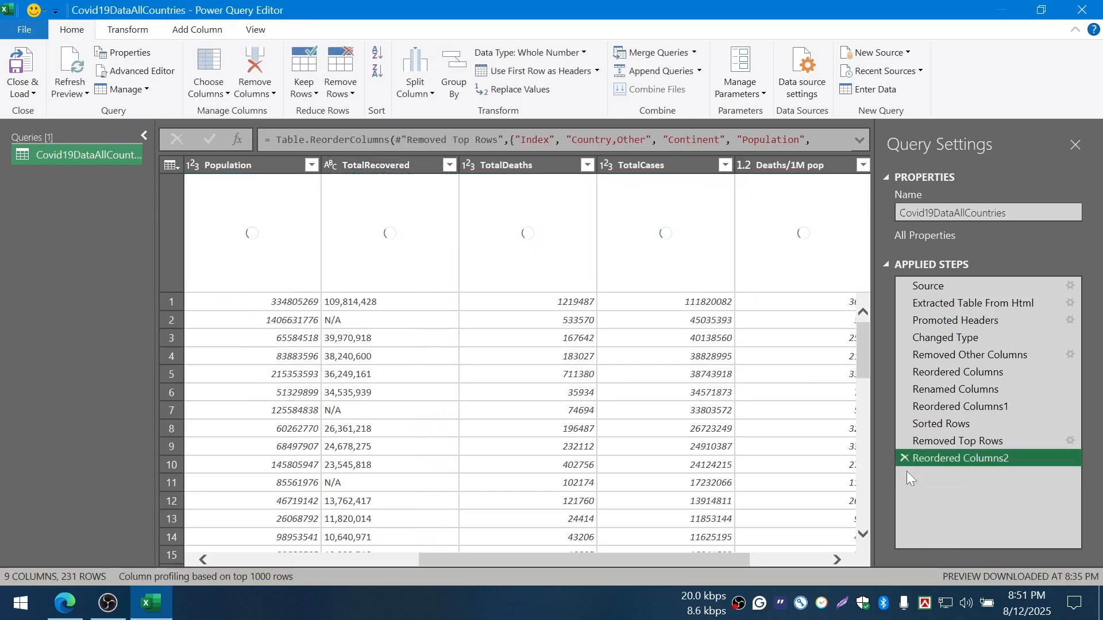
click(377, 322)
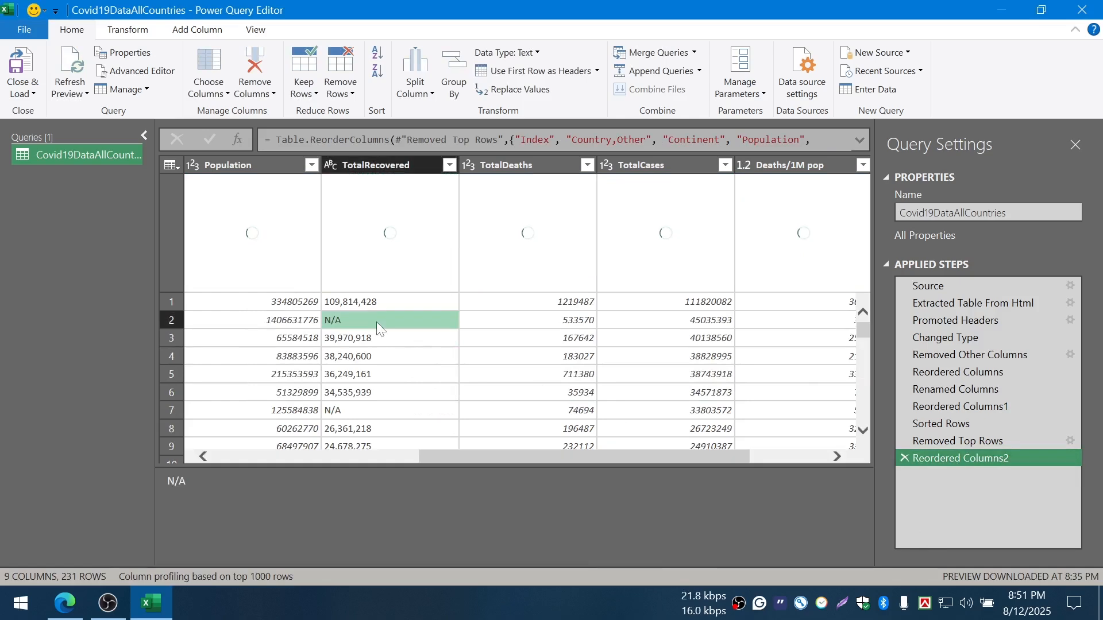
right_click(393, 314)
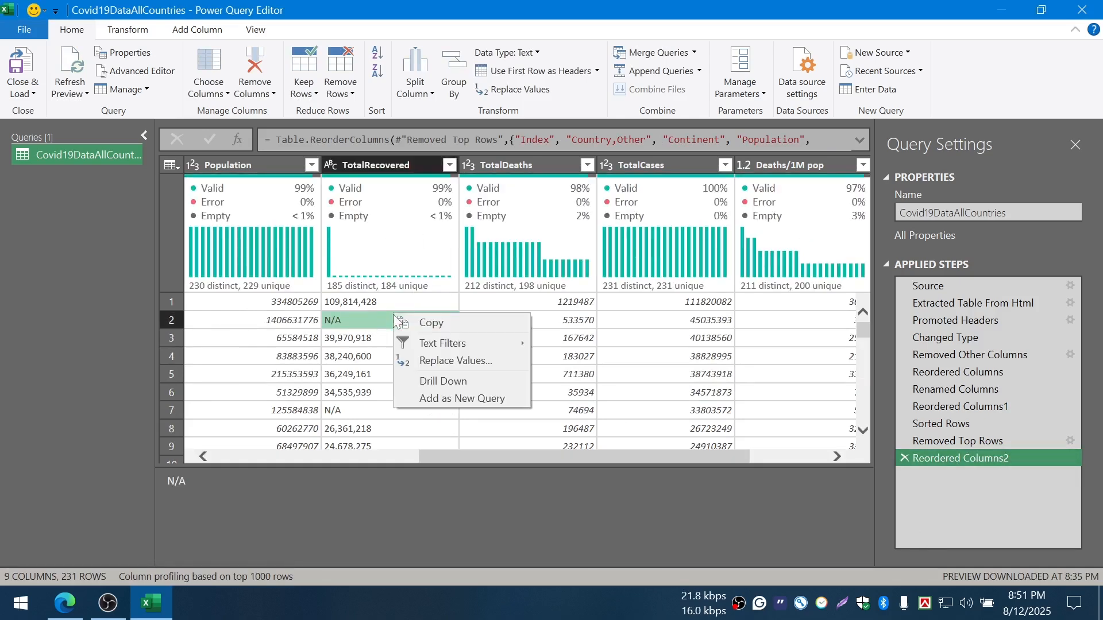
click(454, 361)
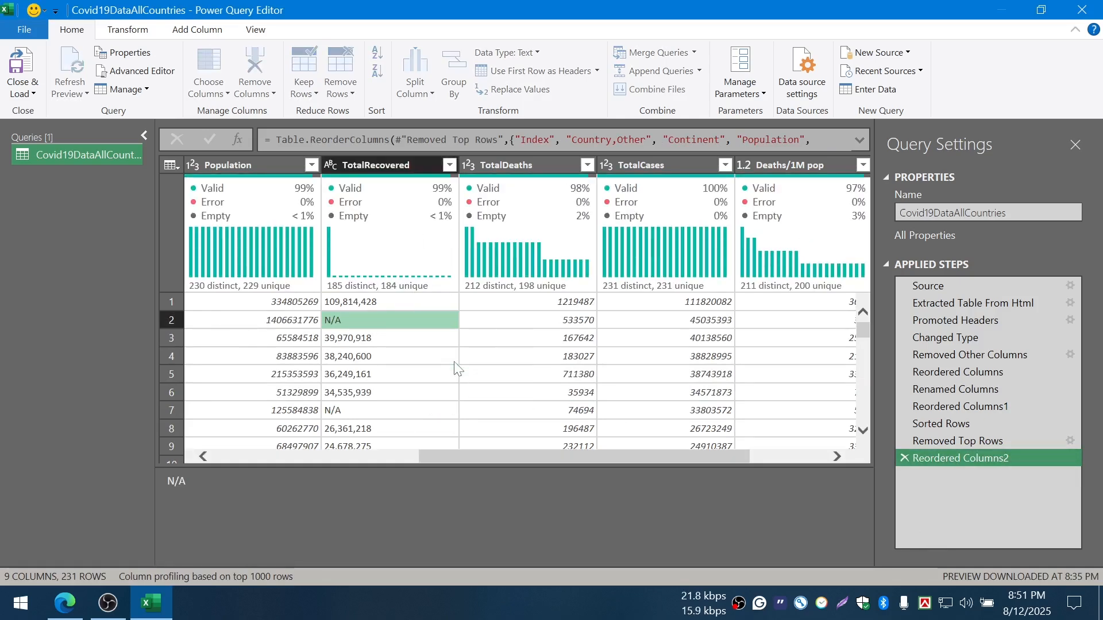
text(0)
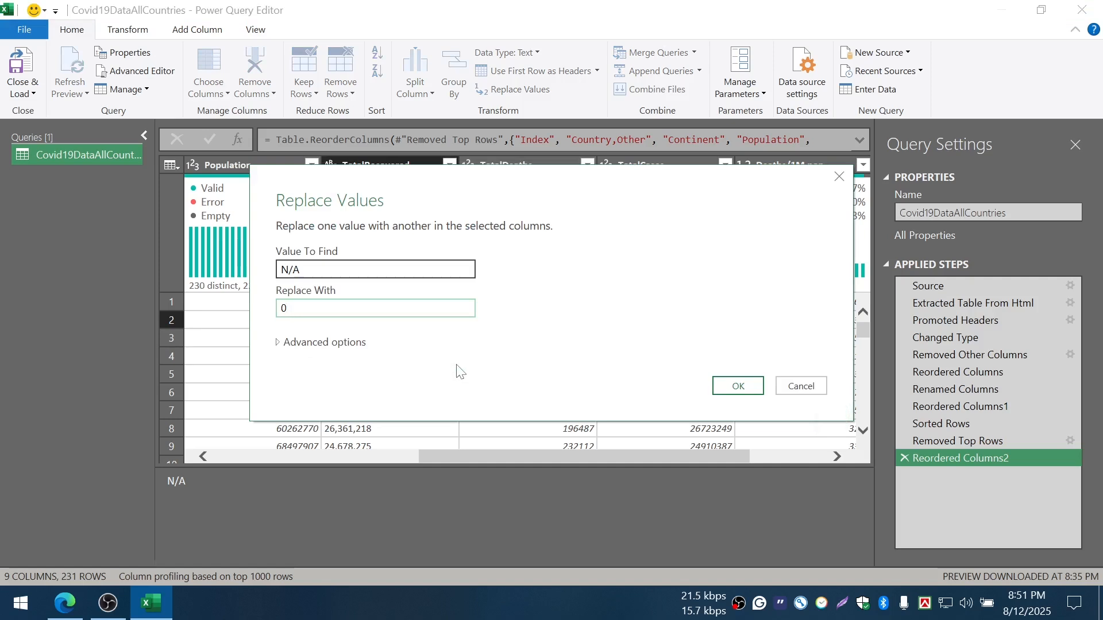
click(737, 388)
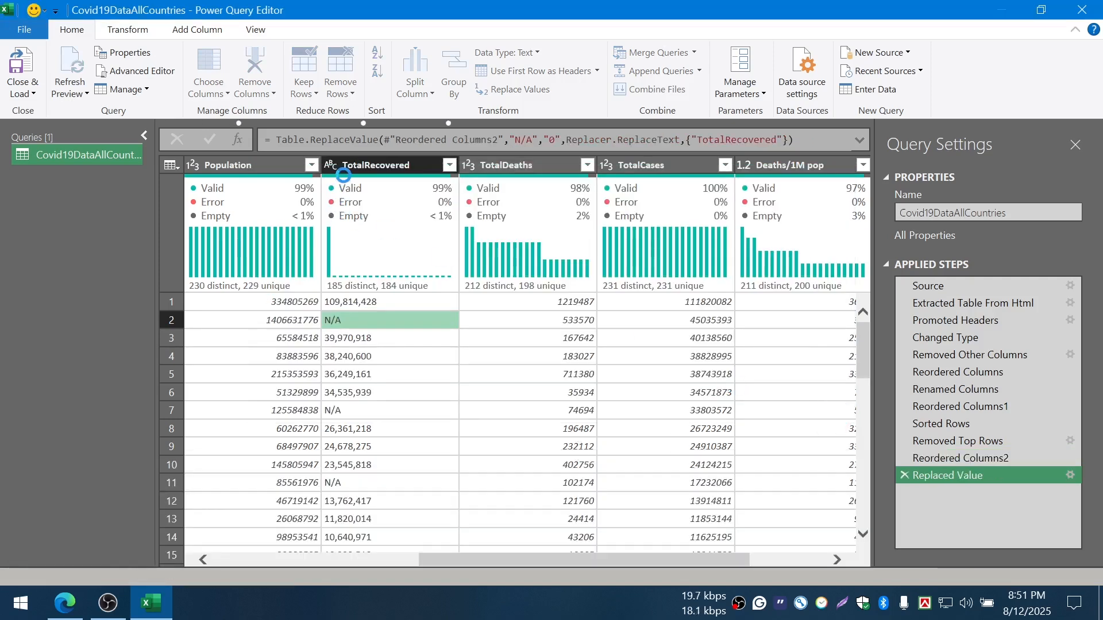
Set the TotalRecovered column's data type to Whole Number and load the query back into the workbook
click(331, 165)
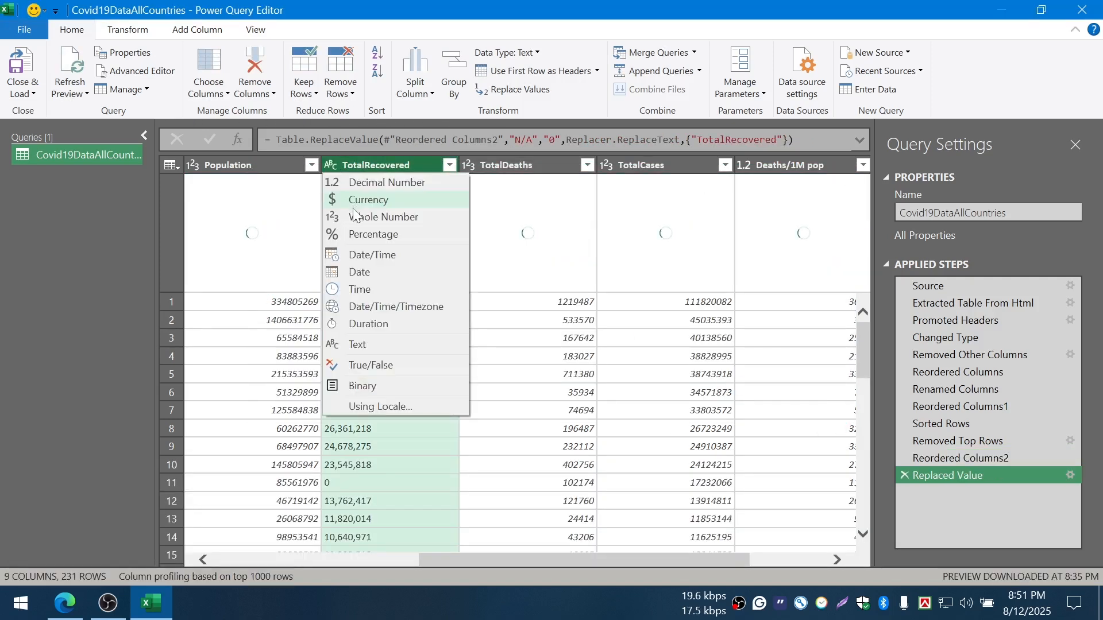
click(356, 217)
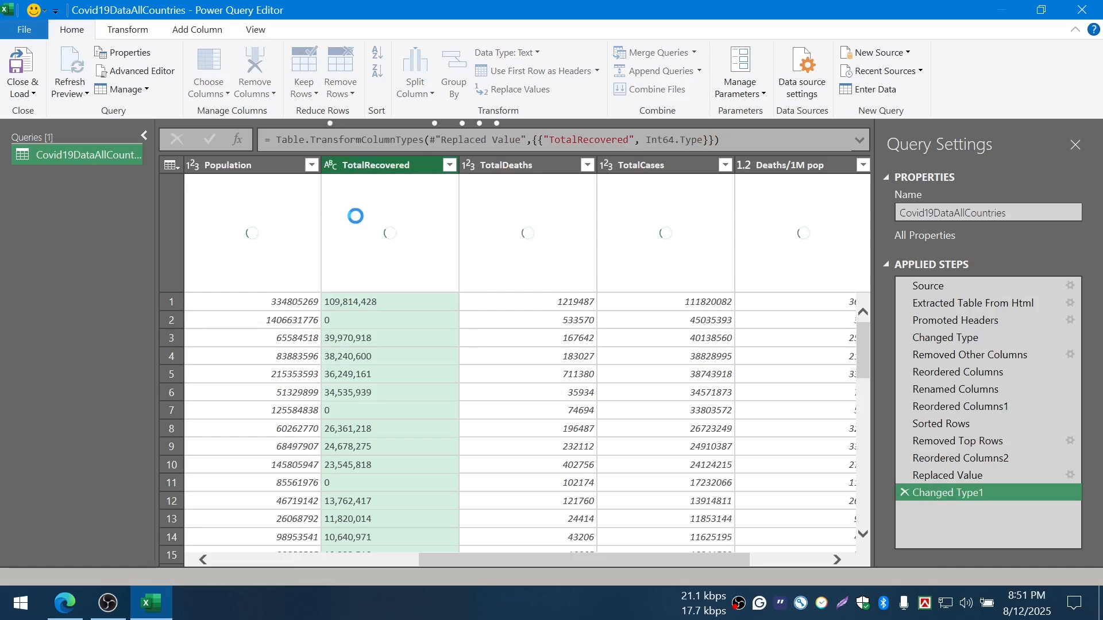
click(21, 63)
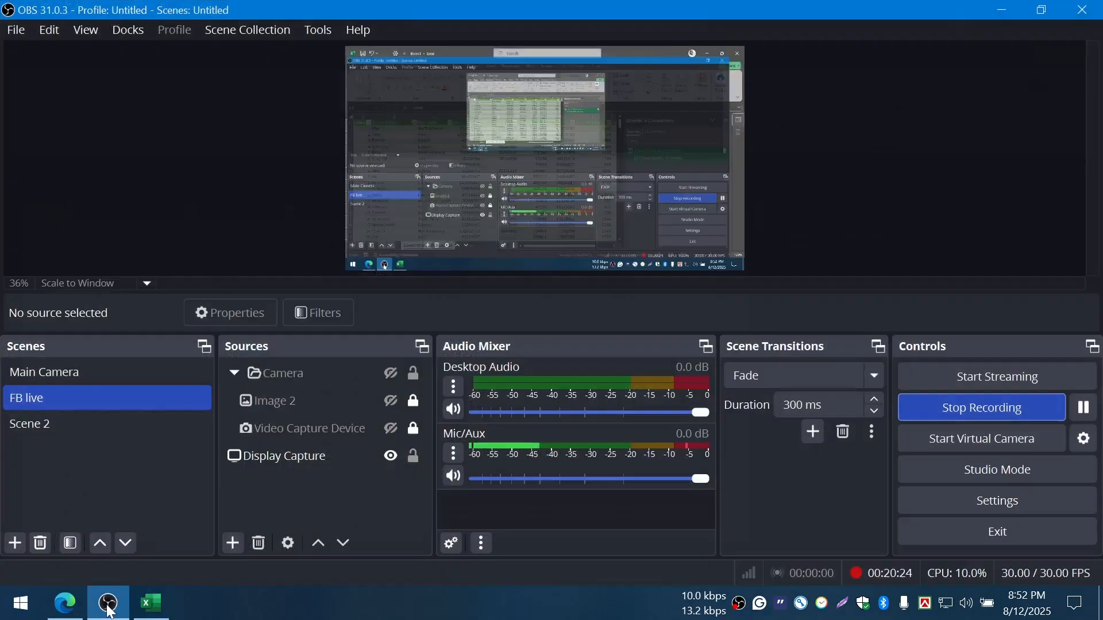
click(109, 608)
click(109, 610)
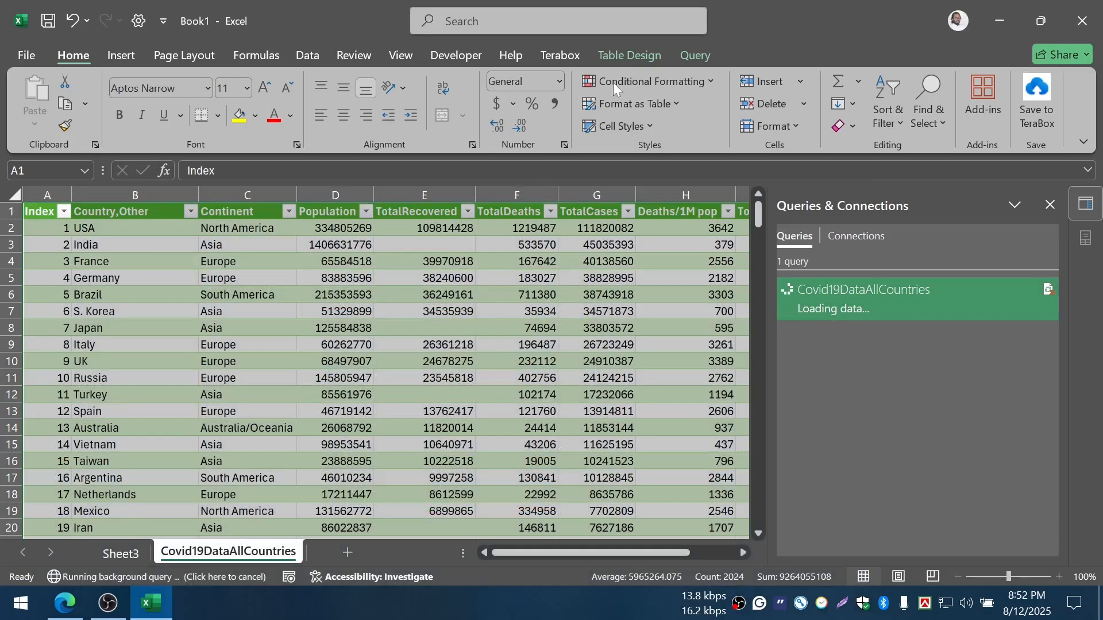
Try to refresh the Covid19DataAllCountries query from its loaded table
click(625, 56)
click(695, 57)
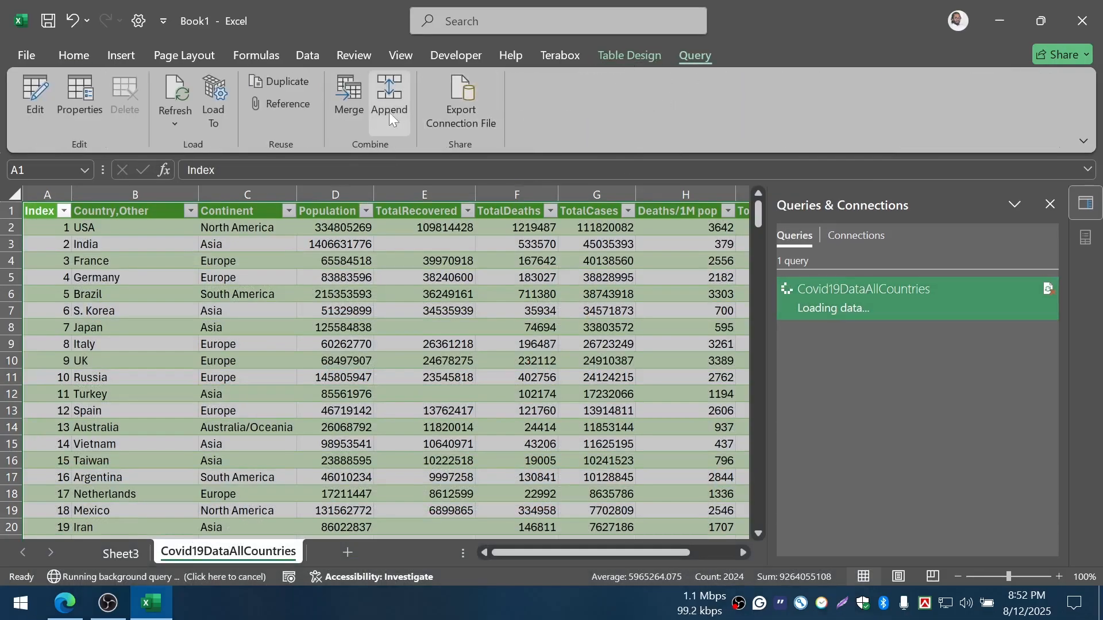
click(170, 94)
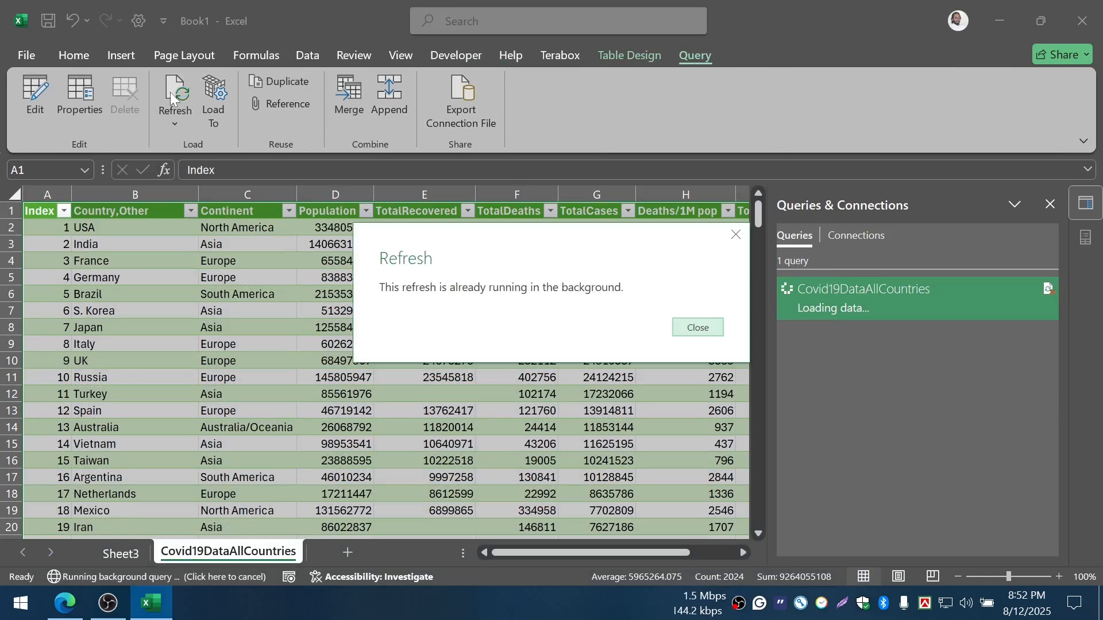
click(696, 328)
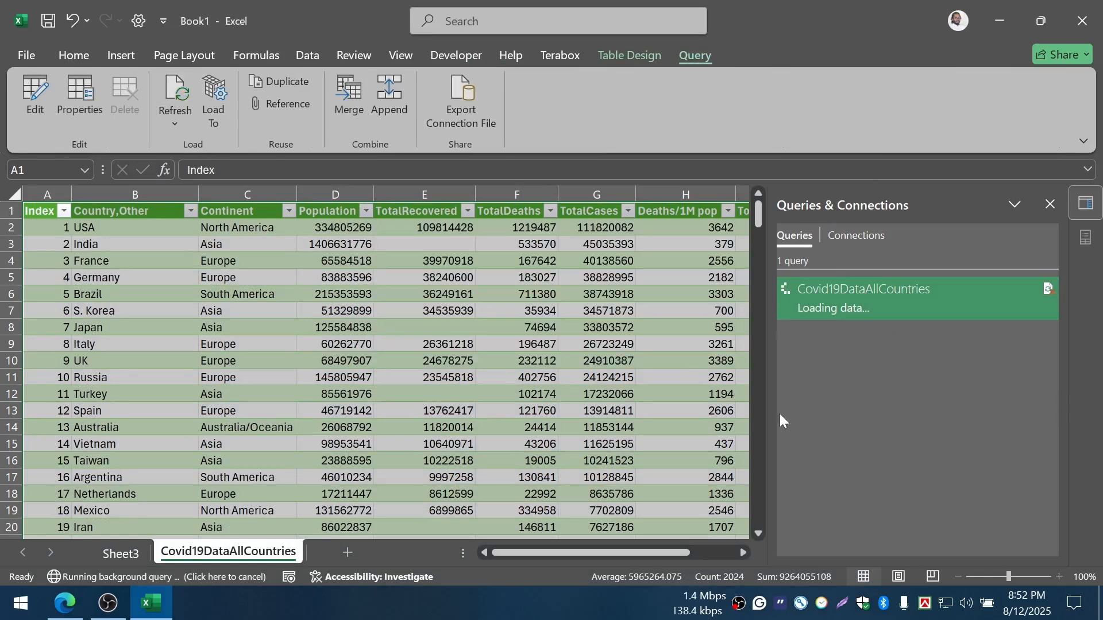
Place TotalRecovered in the values of the PivotTable at A16 on Sheet3 and refresh its data
click(122, 561)
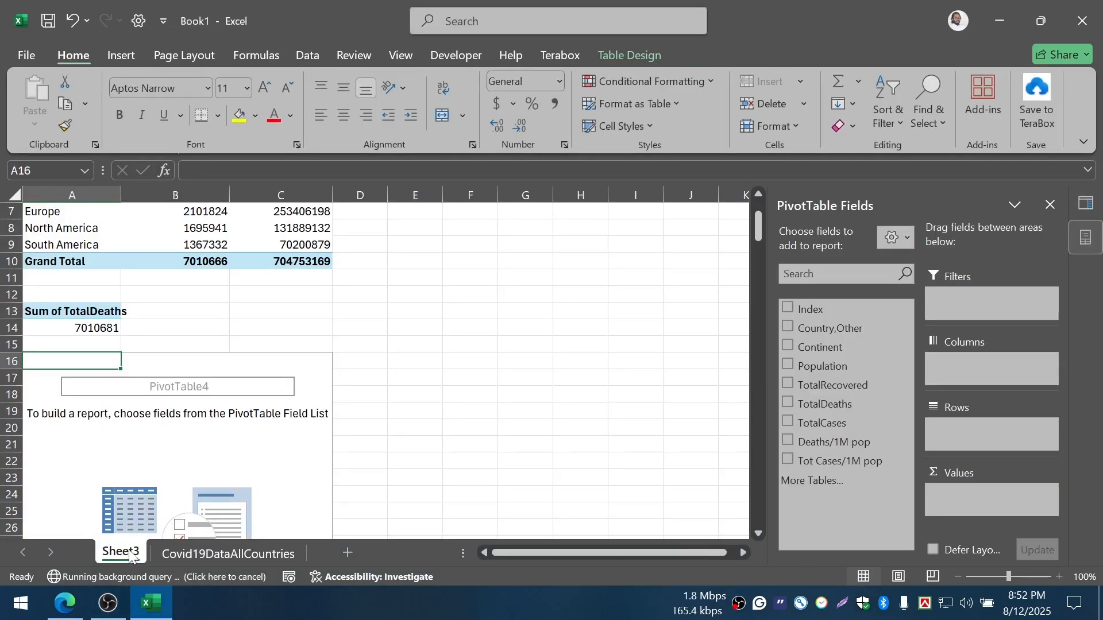
click(102, 332)
click(91, 364)
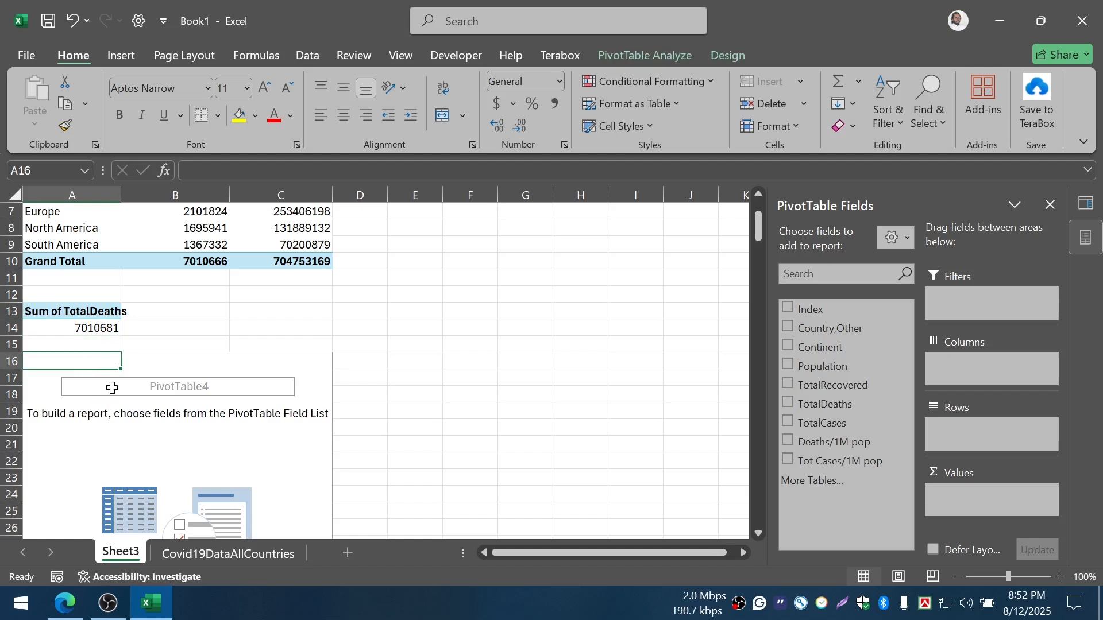
click(109, 389)
drag(830, 385, 965, 500)
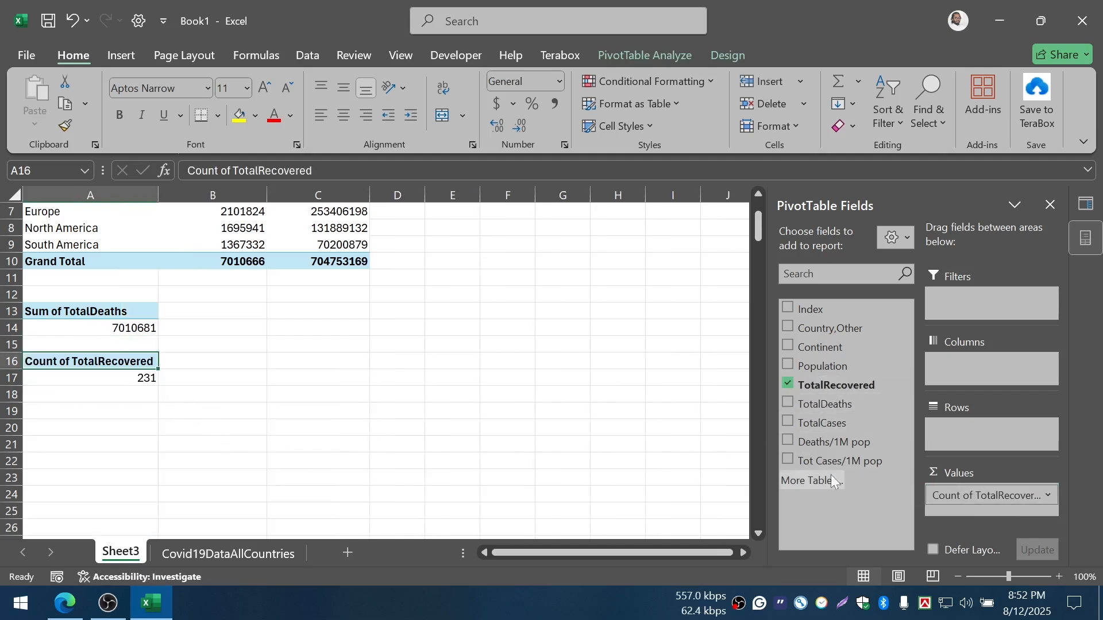
click(724, 55)
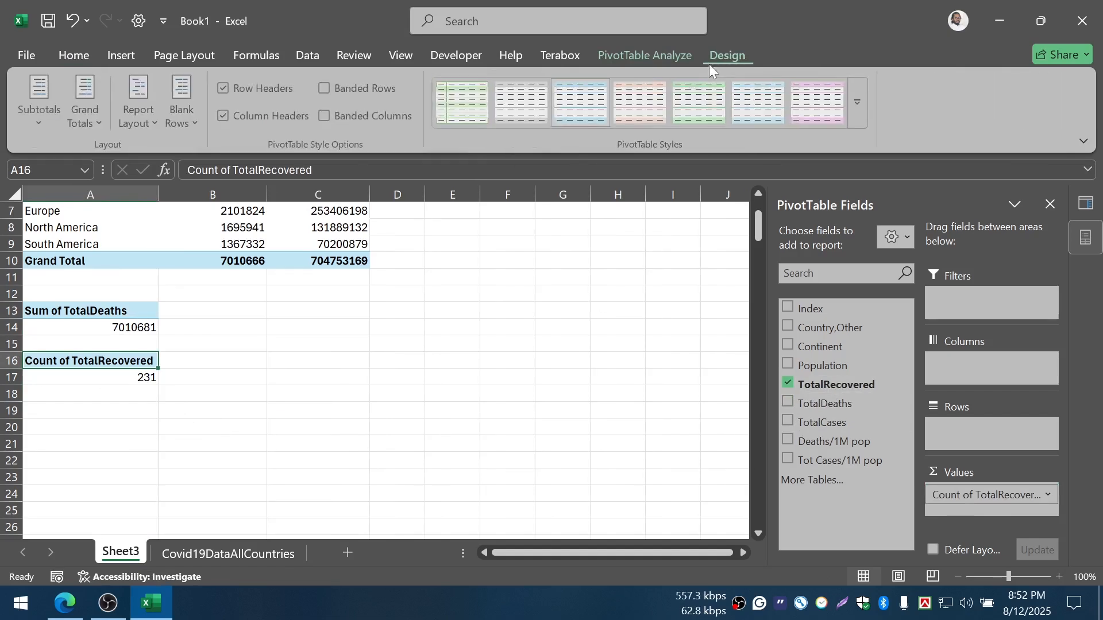
click(626, 56)
click(509, 87)
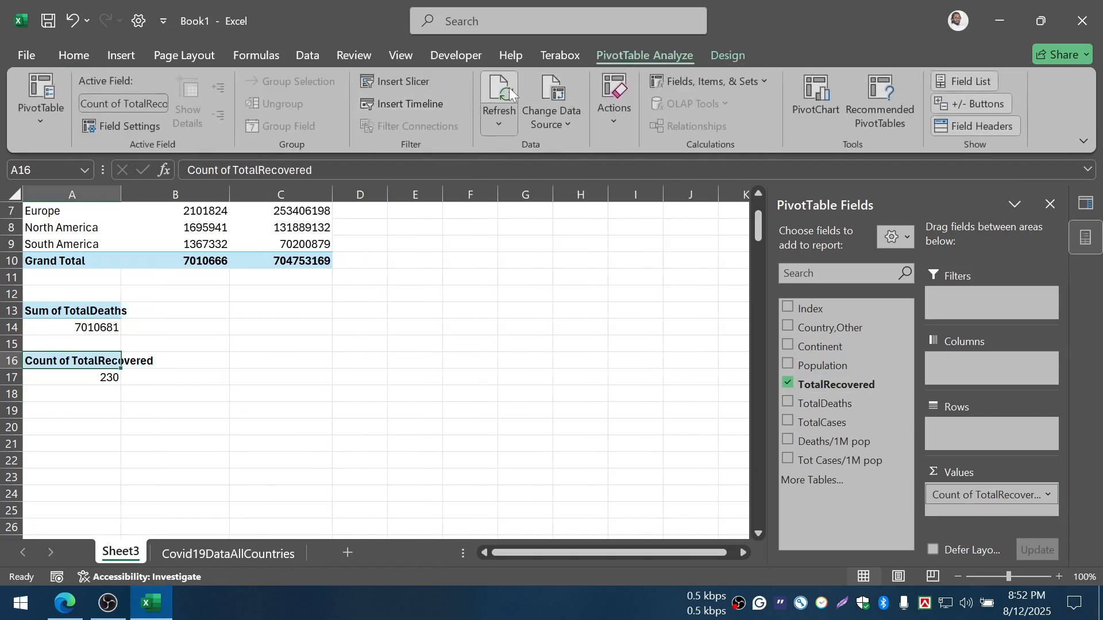
Summarize TotalRecovered by Sum instead of Count in the PivotTable at A16
click(1028, 498)
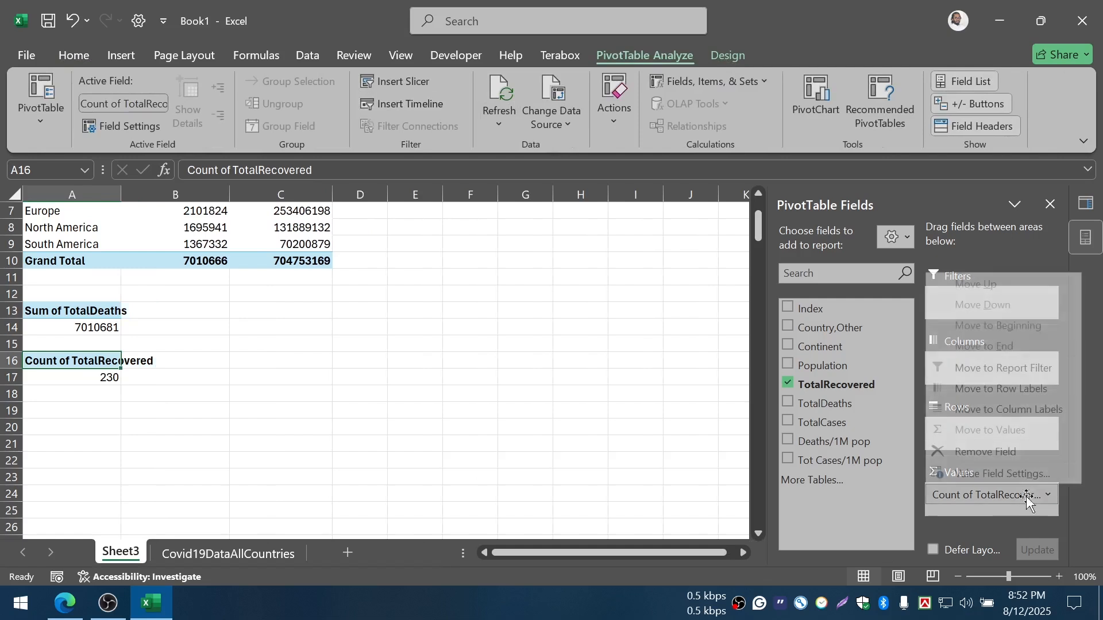
click(988, 474)
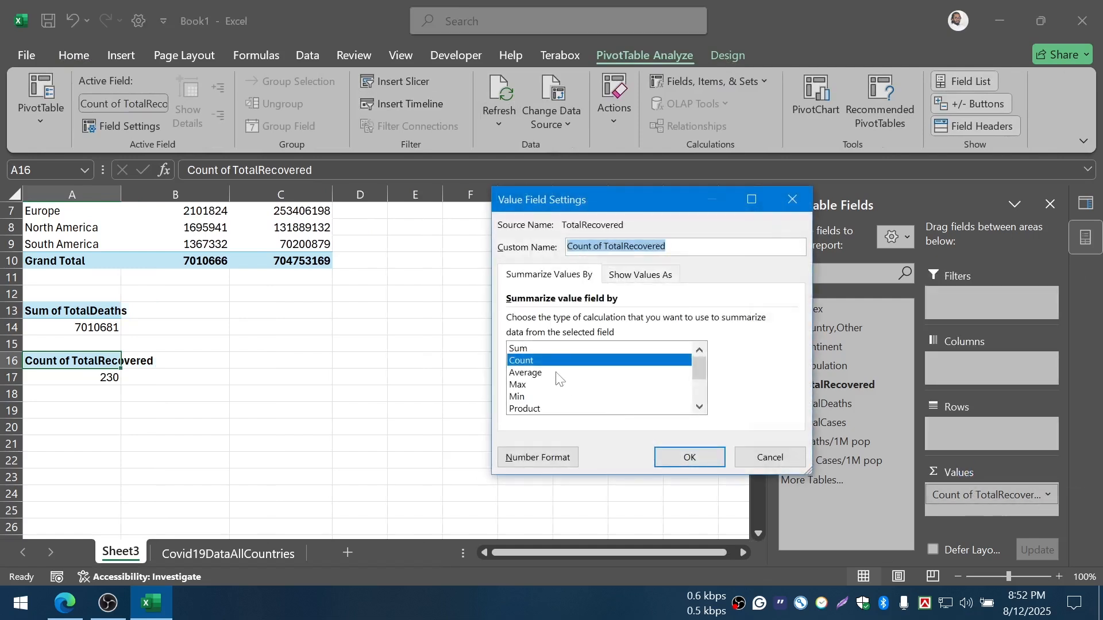
click(540, 348)
click(689, 456)
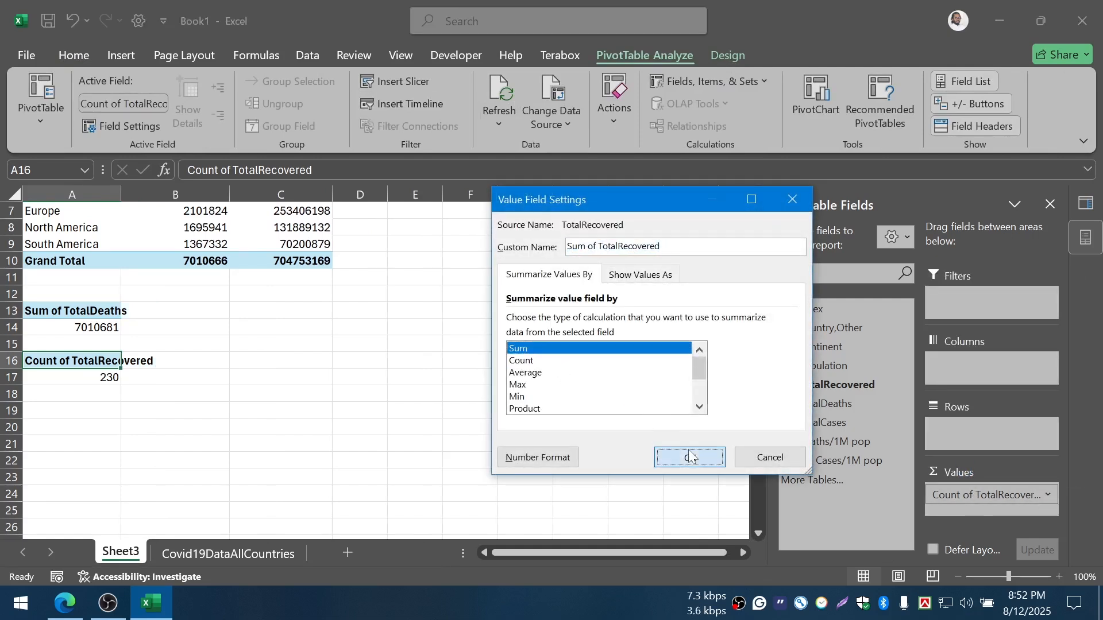
Compare the summed TotalRecovered in A17 with the Total Recovered figure on the Worldometer page in Edge
click(116, 382)
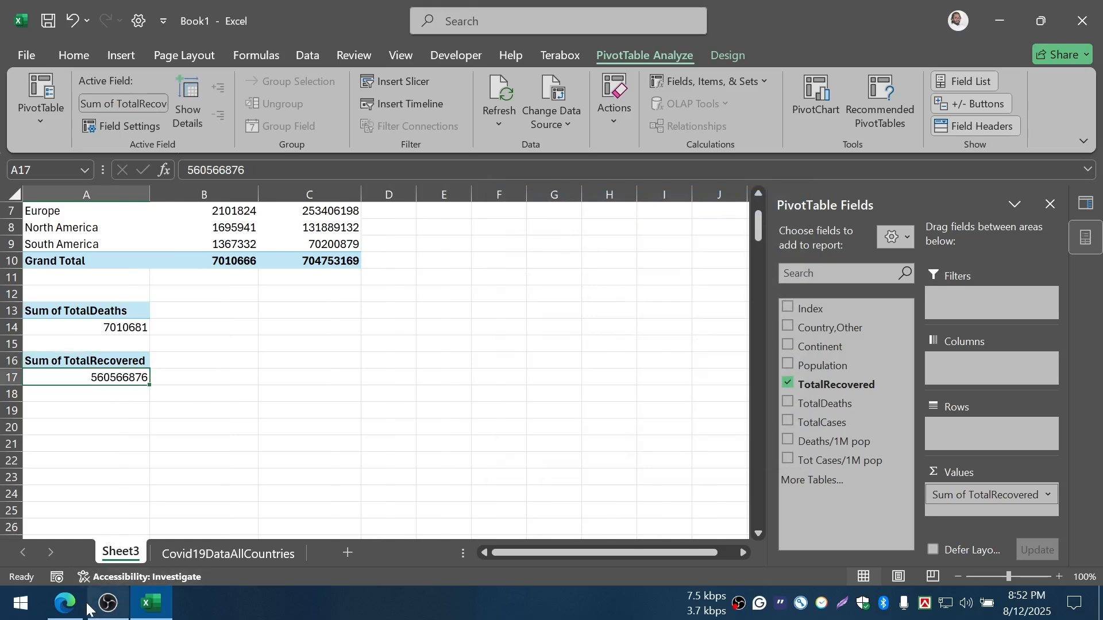
click(65, 603)
drag(379, 439, 471, 433)
key(alt+Tab)
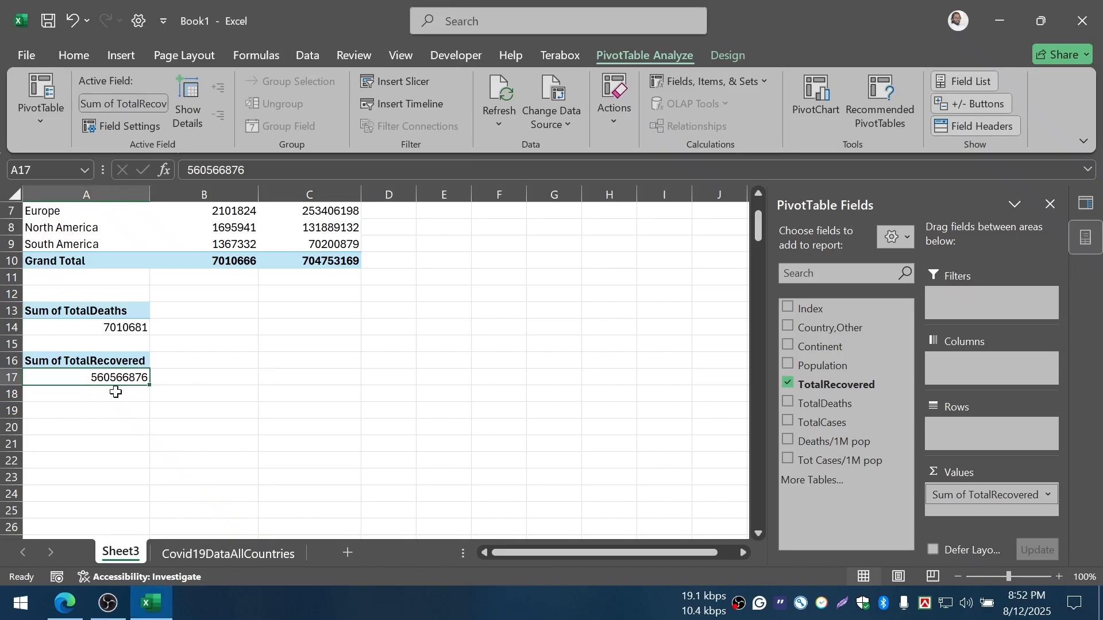
Examine the Total Recovered column of Worldometer's country table for missing values, including Sierra Leone's row, and return to Sheet3 in Excel
key(alt+Tab)
scroll(505, 430, up, 8)
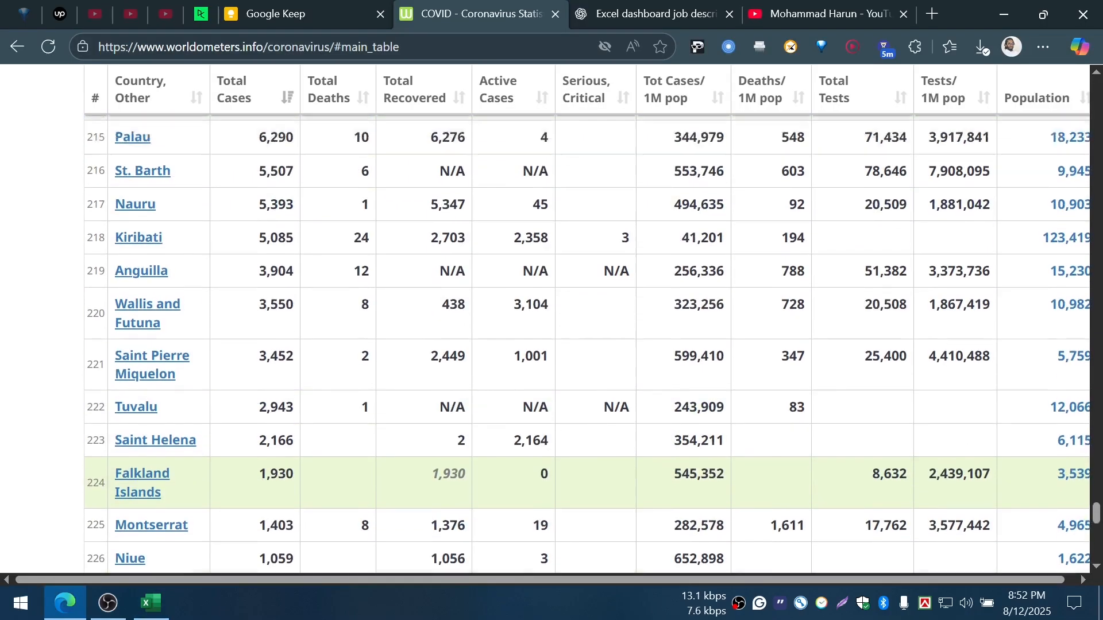
scroll(501, 447, down, 5)
scroll(441, 426, up, 10)
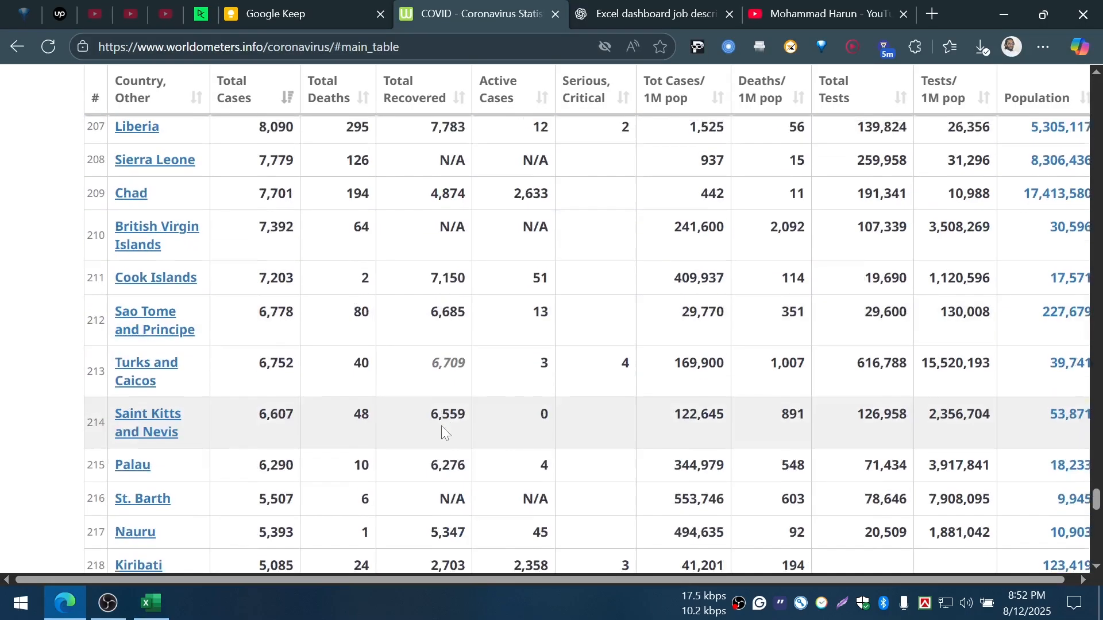
scroll(428, 473, down, 4)
scroll(430, 481, down, 1)
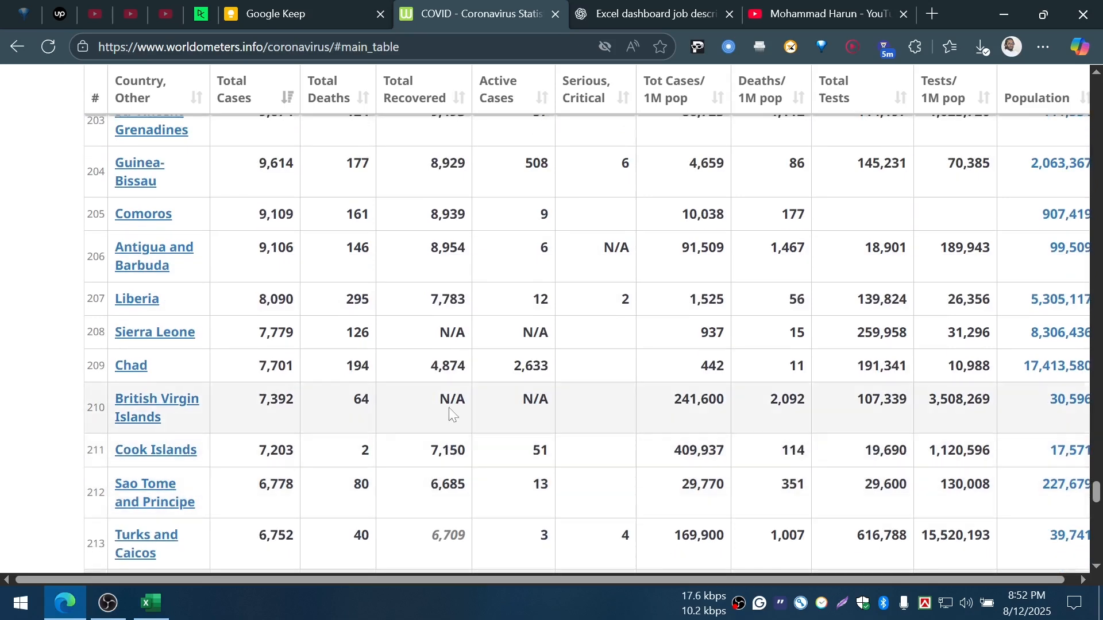
drag(437, 332, 480, 344)
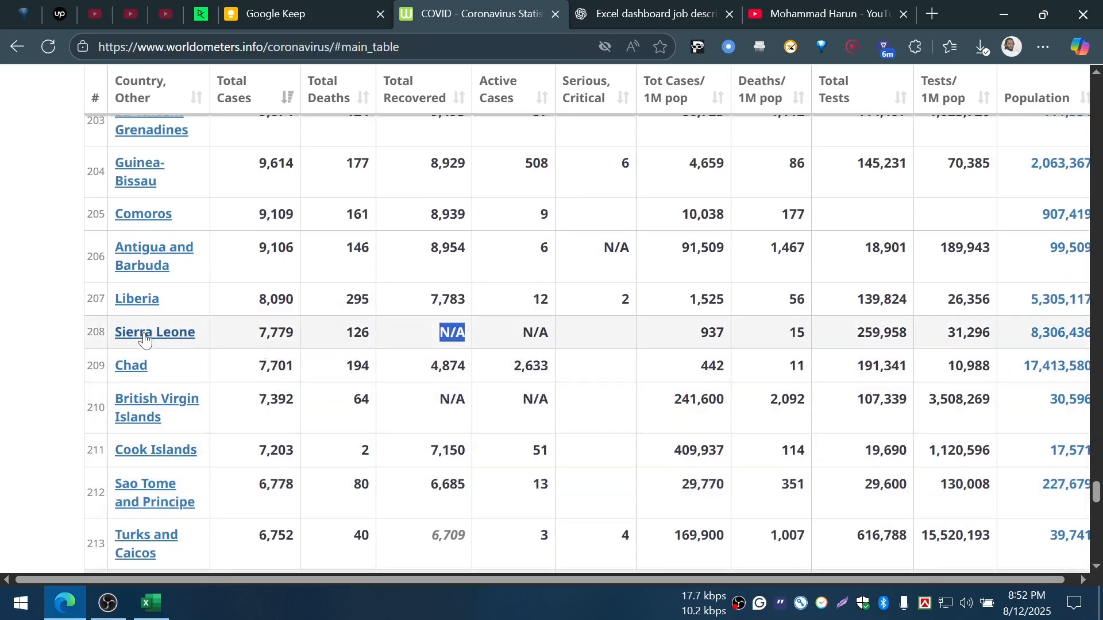
scroll(474, 339, up, 7)
scroll(408, 362, down, 6)
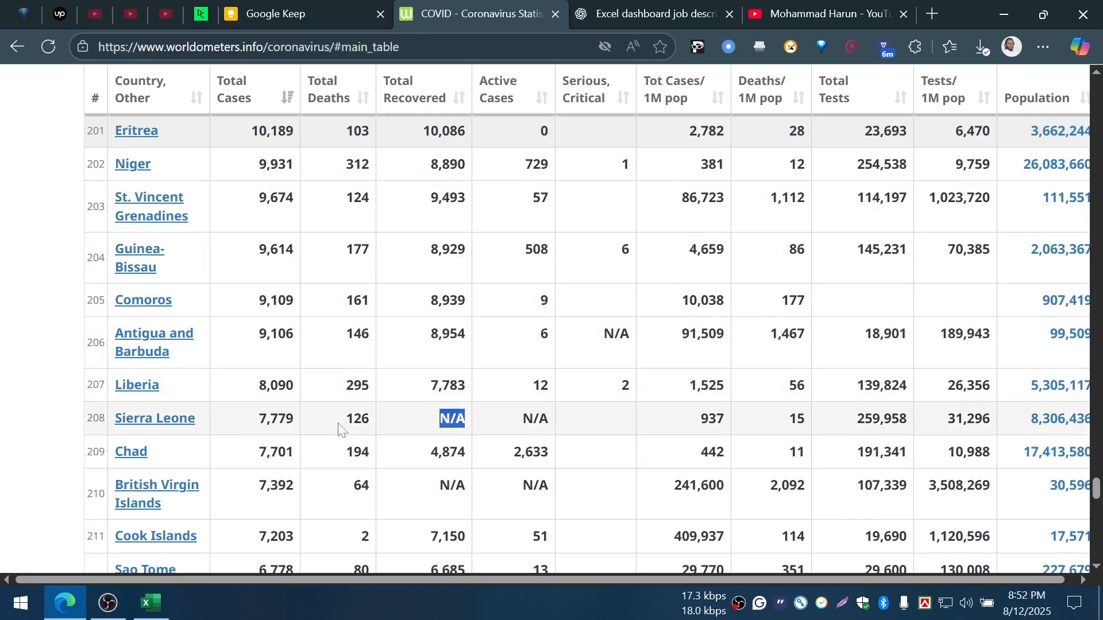
double_click(356, 419)
click(400, 423)
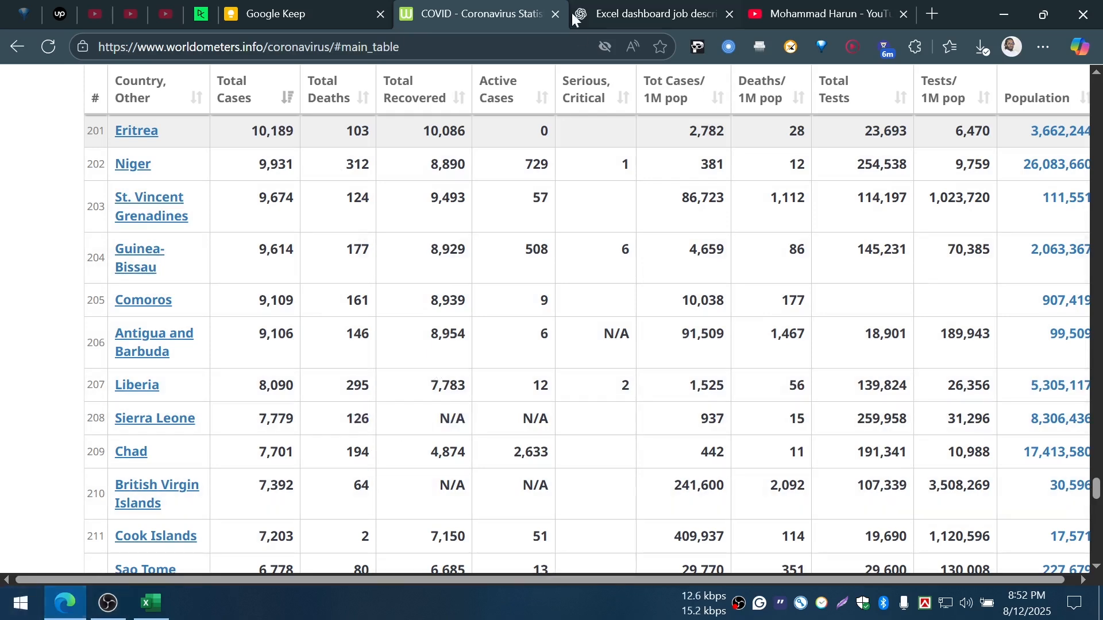
click(1005, 13)
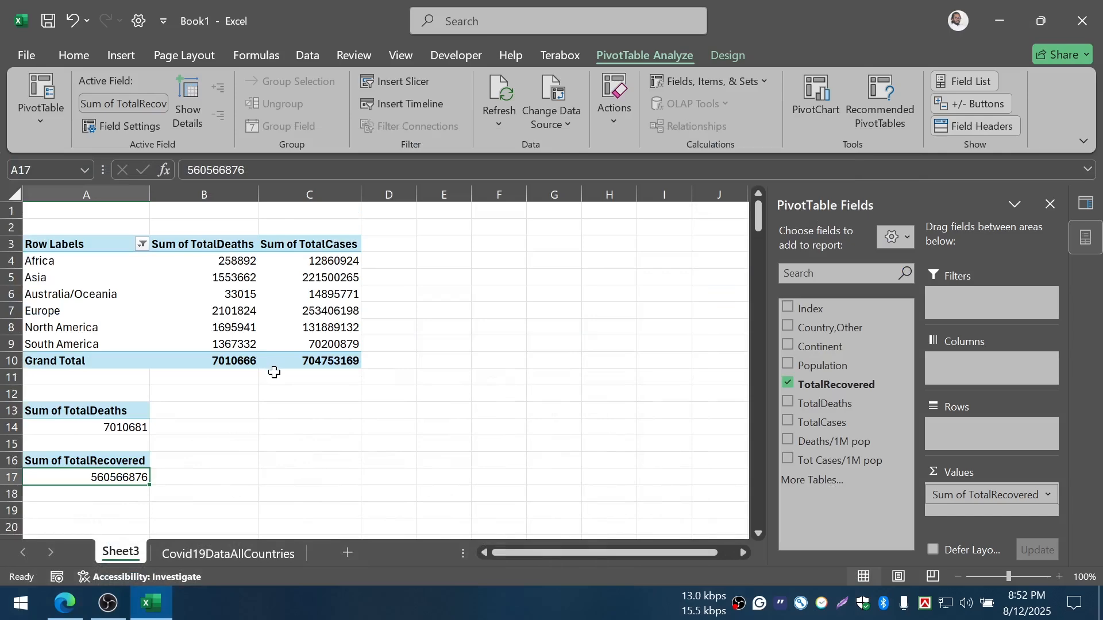
click(444, 426)
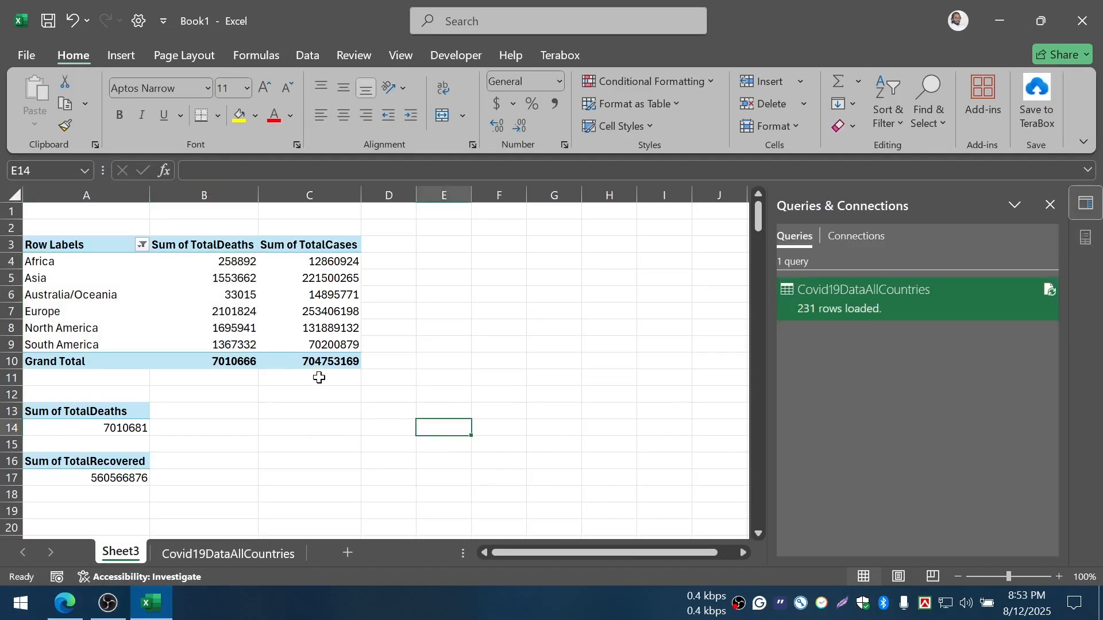
Switch to the YouTube channel in Edge, open the "Microsoft Power Query Tutorial: Import & Process Data Like a Pro (PL 300)" video and pause it
click(986, 29)
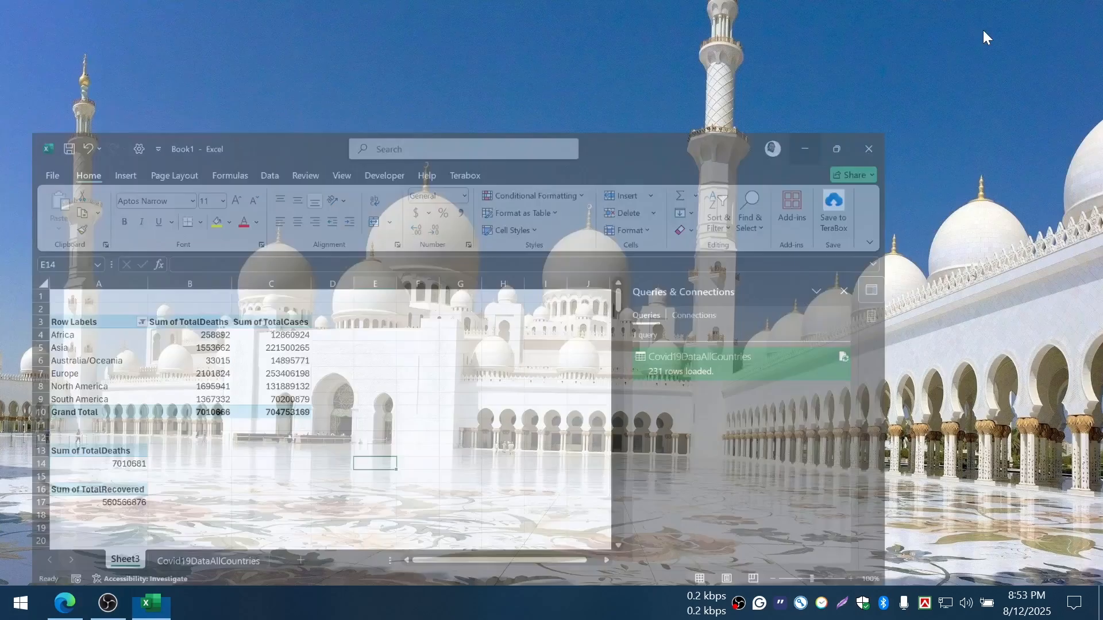
click(57, 607)
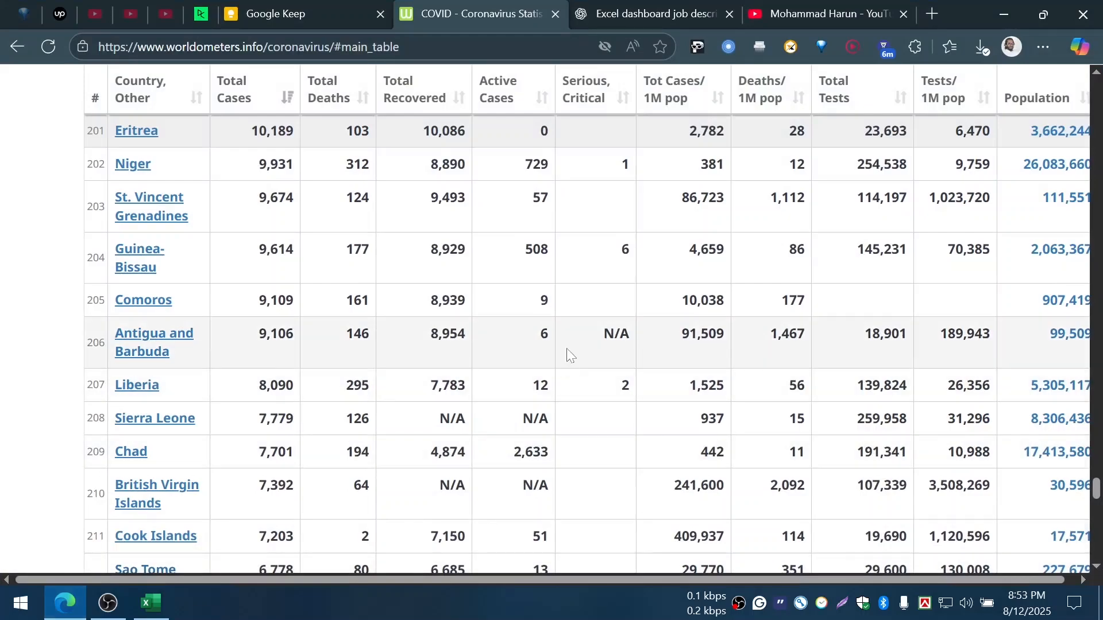
click(800, 8)
click(765, 131)
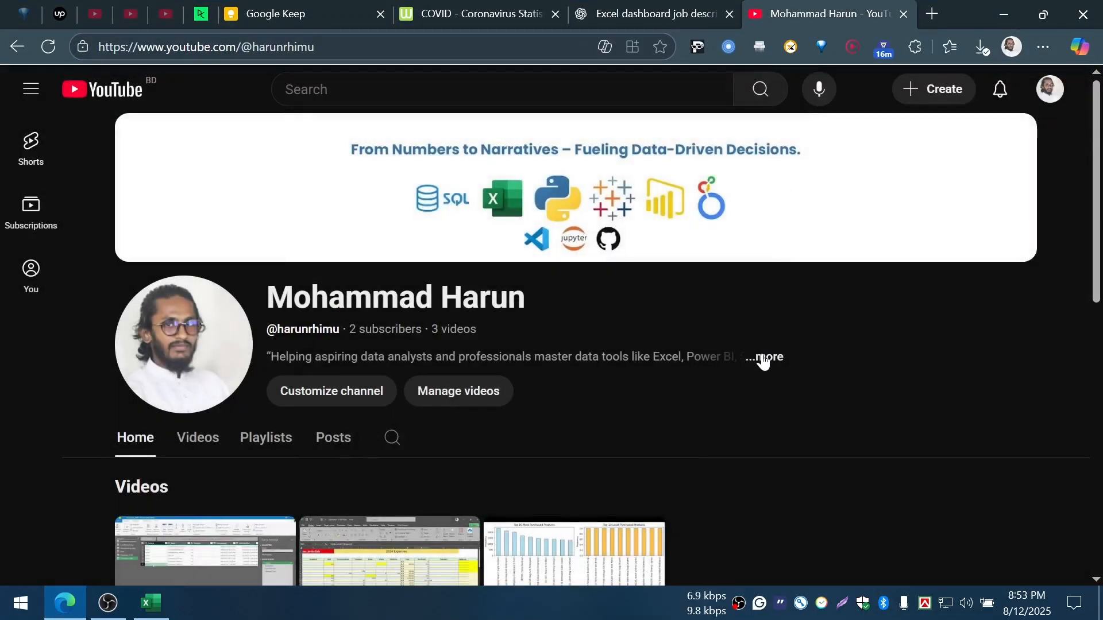
click(158, 605)
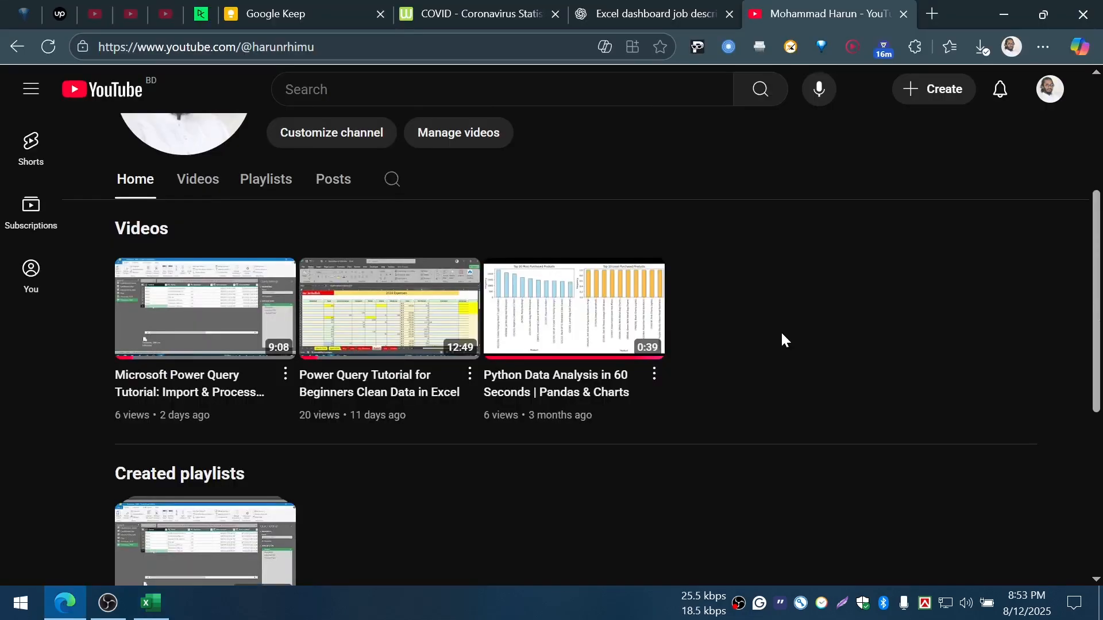
click(213, 315)
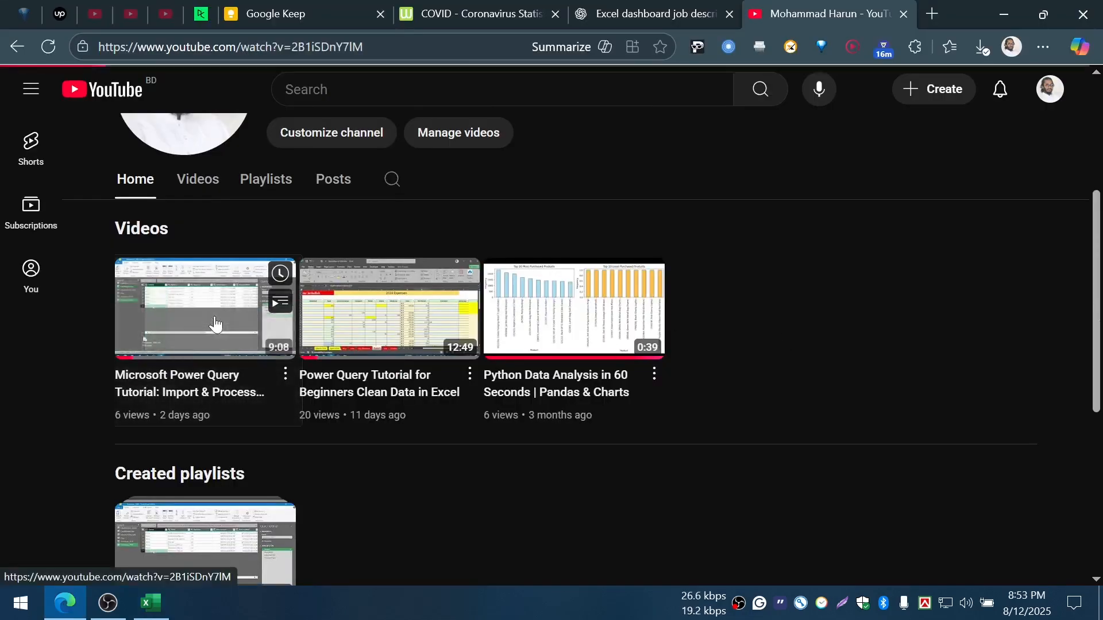
click(385, 292)
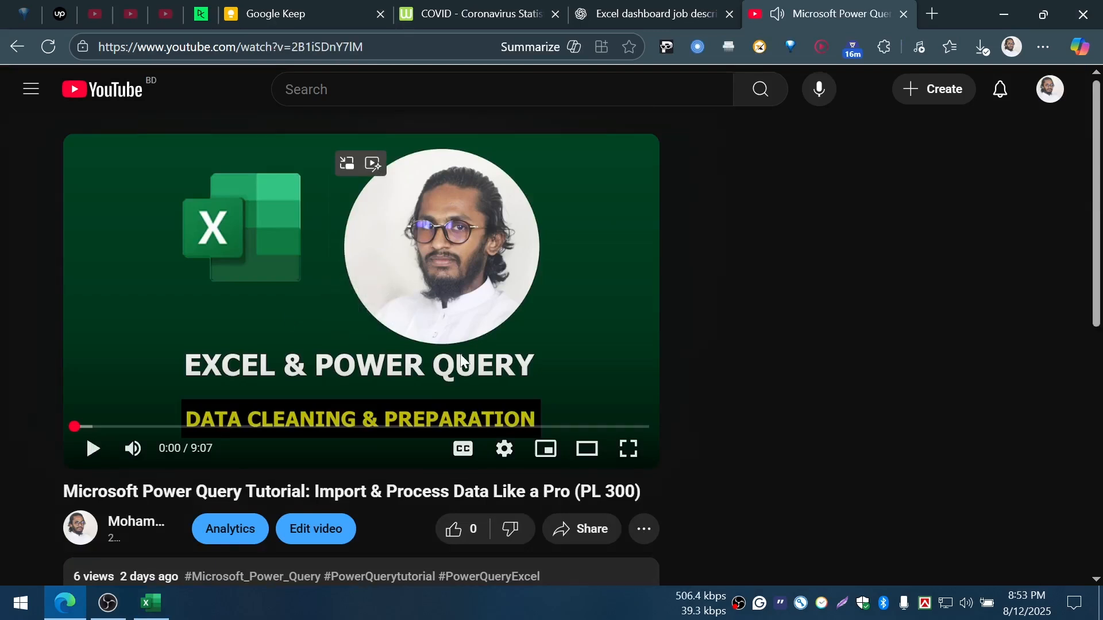
Highlight "PL 300" in the video's title and clear the selection
drag(580, 492, 635, 492)
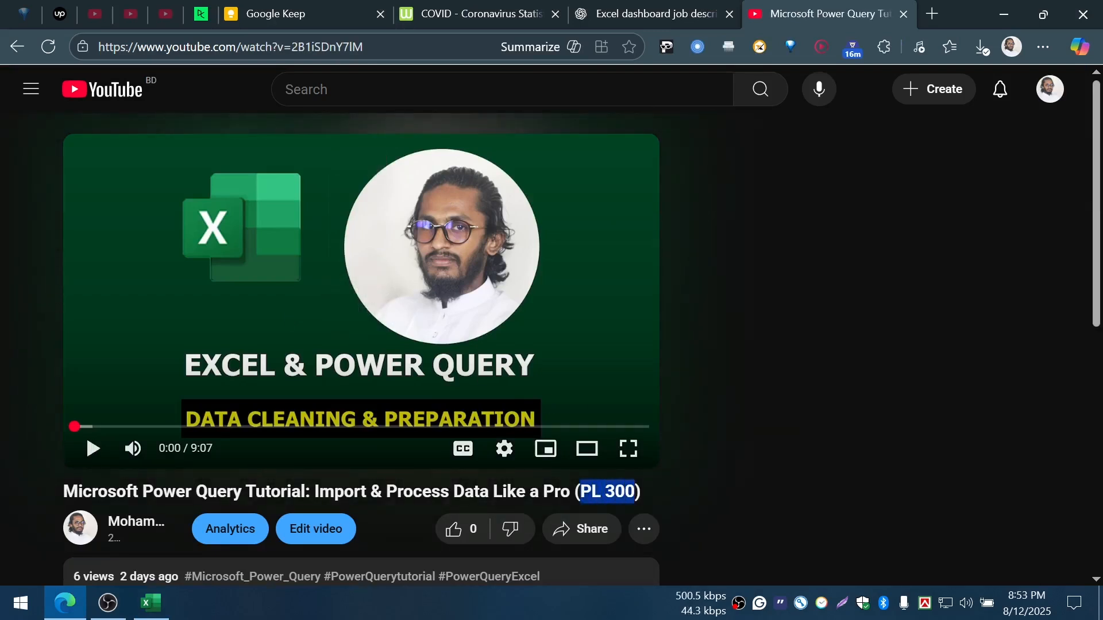
mouse_move(46, 493)
mouse_down()
mouse_move(659, 498)
mouse_move(61, 504)
mouse_up()
click(657, 493)
click(62, 504)
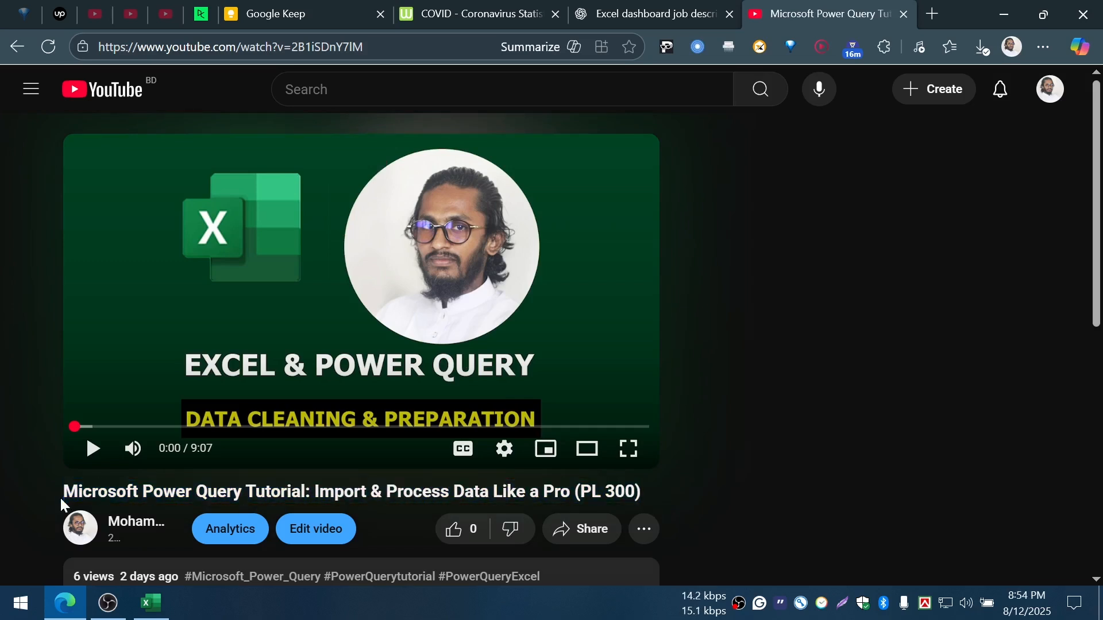